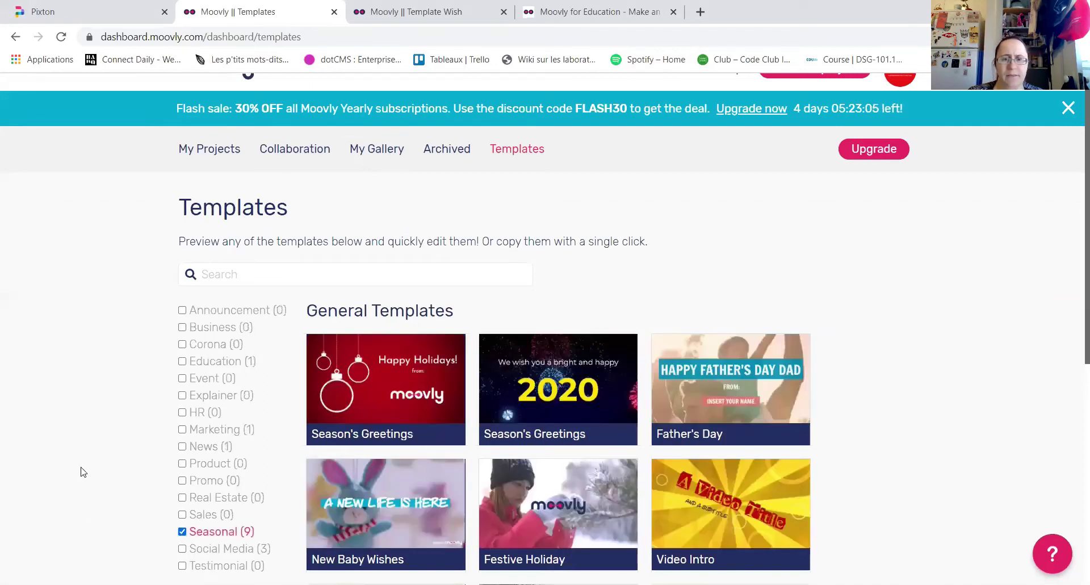
# Open the Wish template from the seasonal general templates and start its preview
pyautogui.scroll(-1, 83, 471)
pyautogui.scroll(-3, 83, 472)
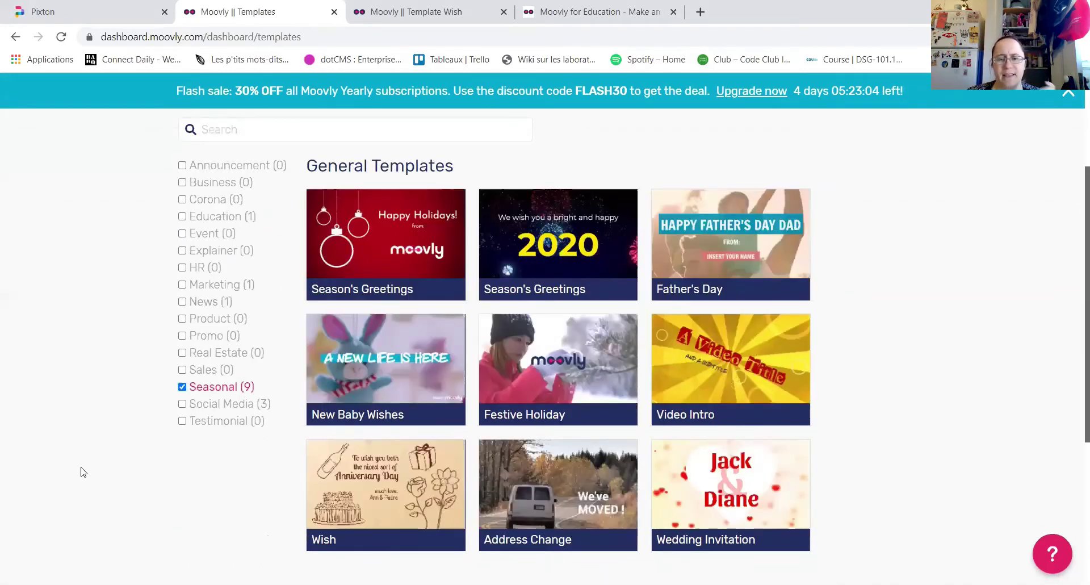
pyautogui.scroll(-1, 83, 471)
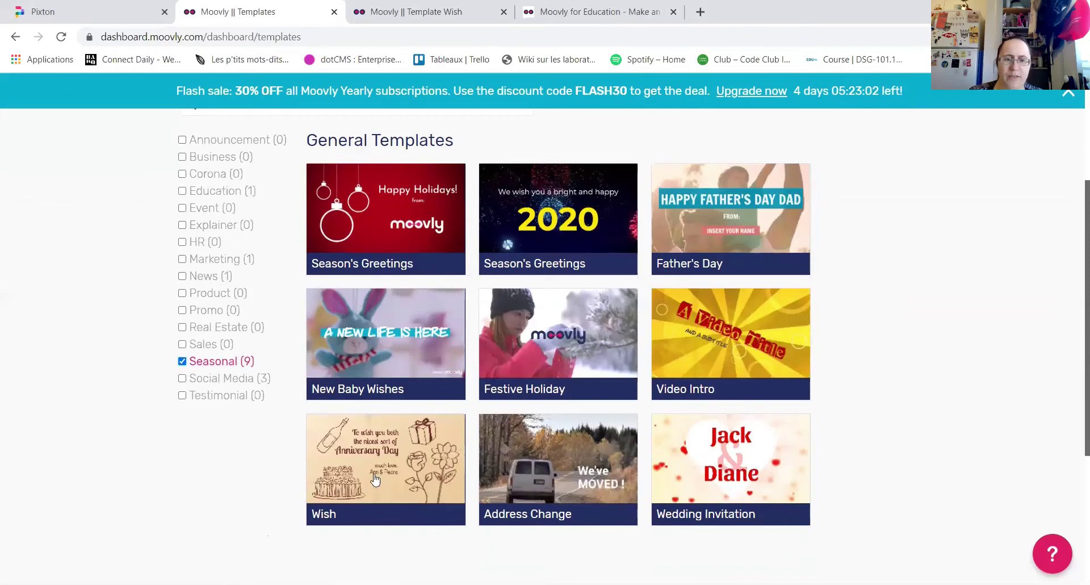
pyautogui.moveTo(374, 479)
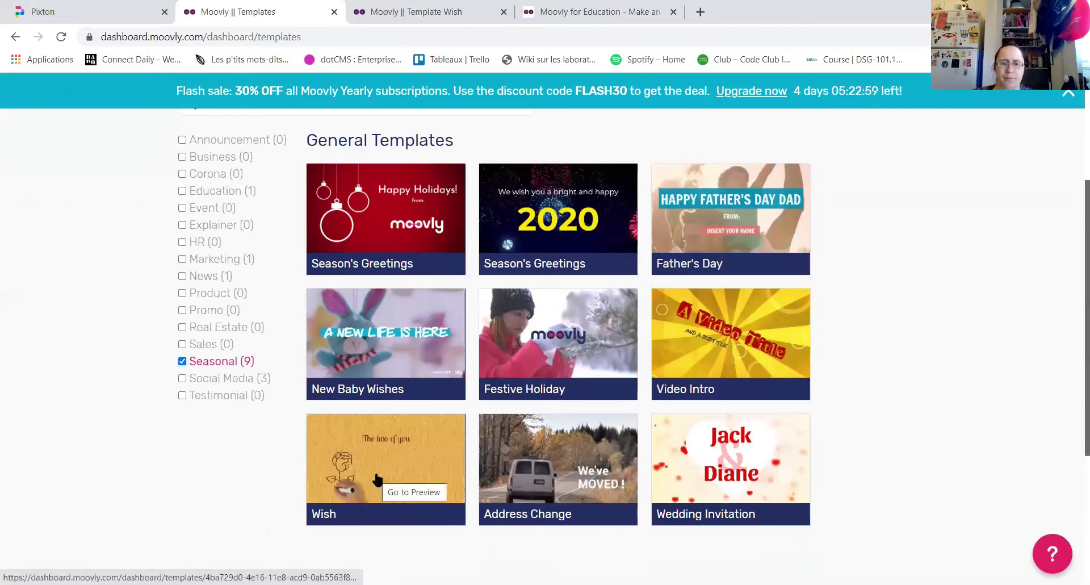
pyautogui.click(375, 479)
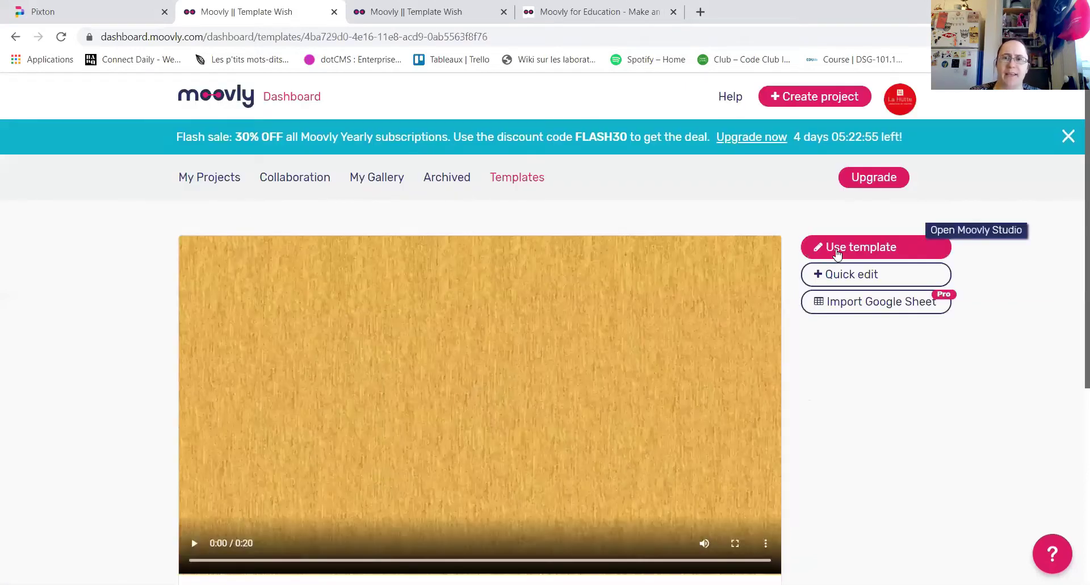
pyautogui.scroll(-1, 1072, 353)
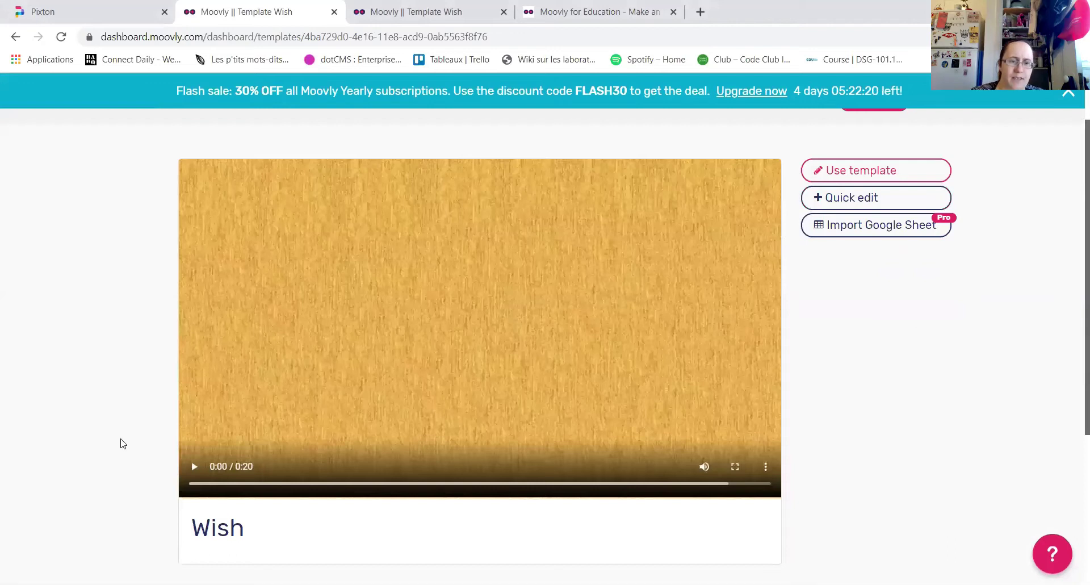
pyautogui.click(186, 474)
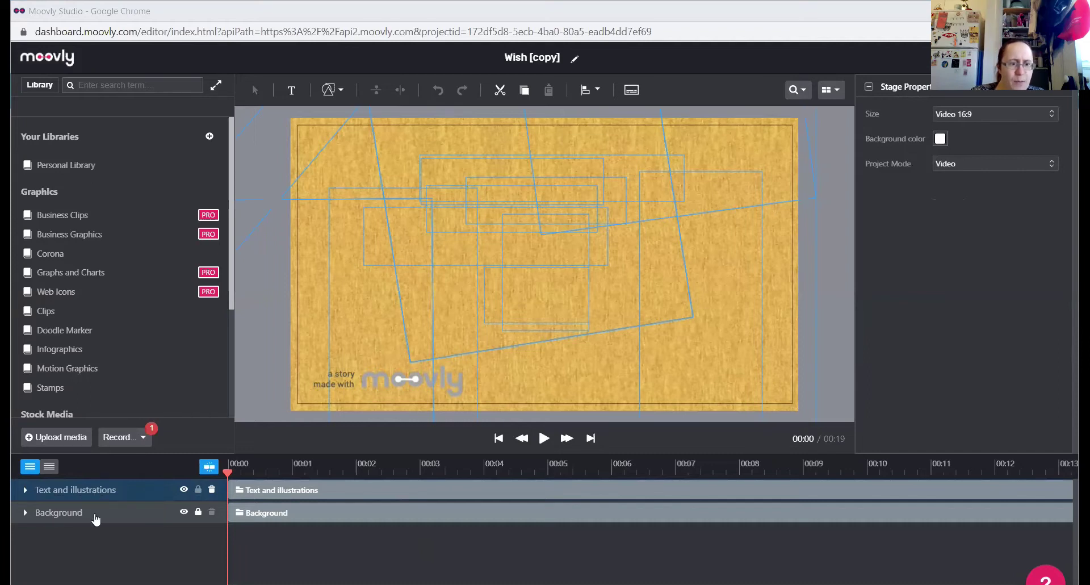
# Expand the Text and illustrations group in the timeline to show its individual layers
pyautogui.click(24, 514)
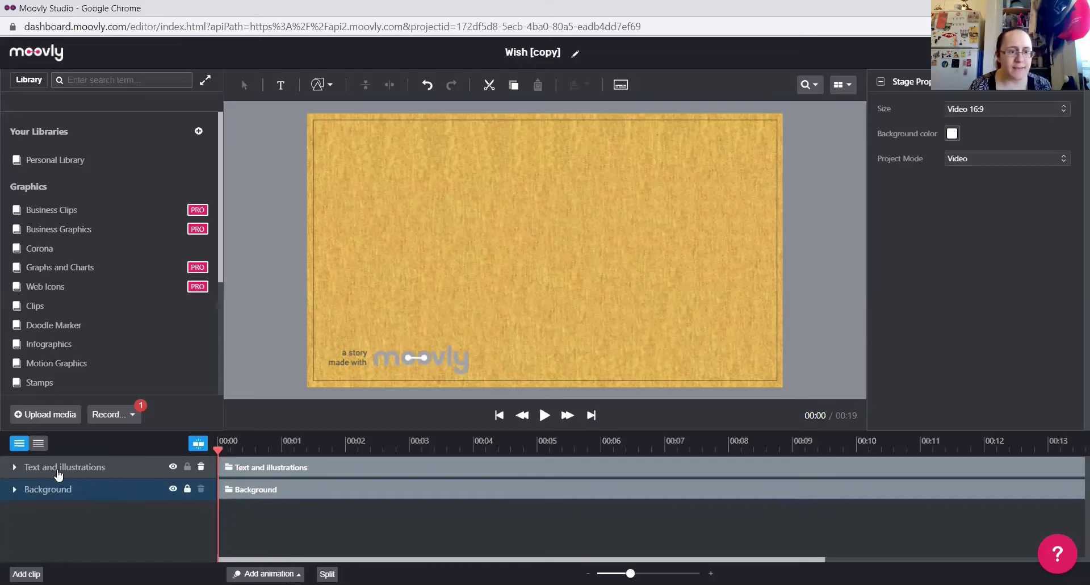
pyautogui.click(14, 467)
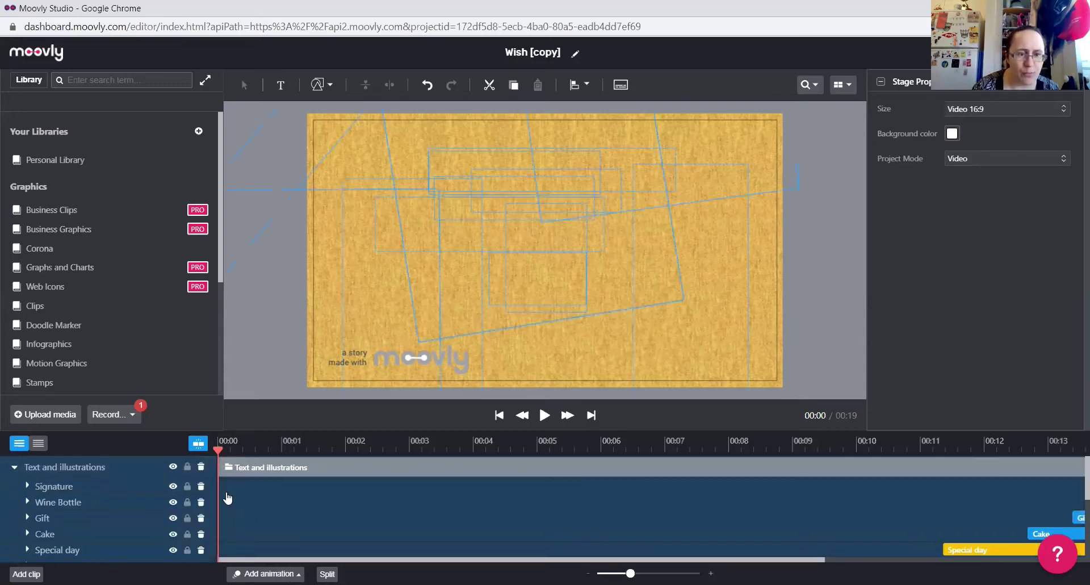
pyautogui.scroll(-5, 1072, 499)
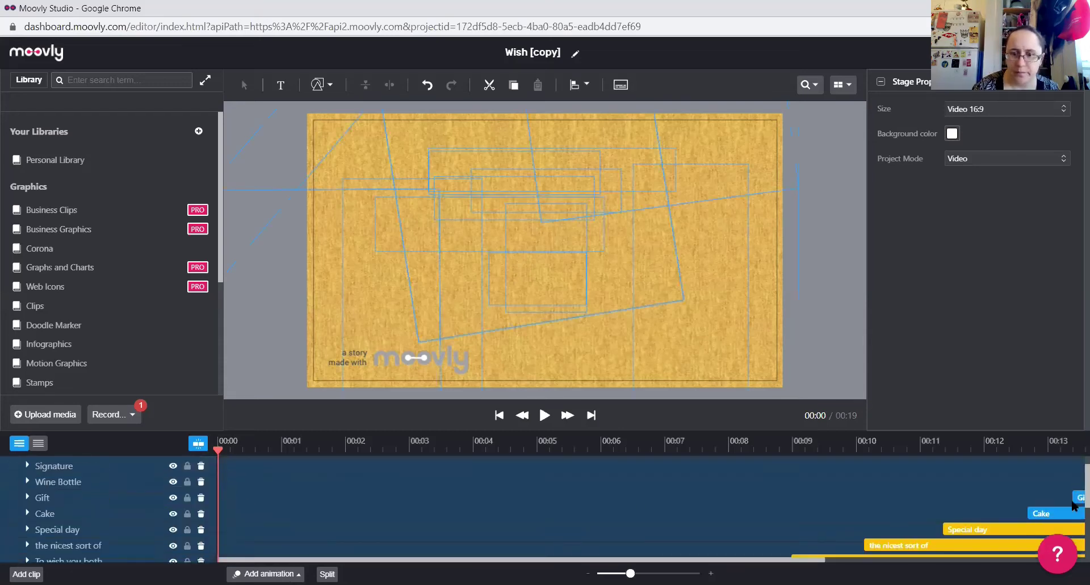
pyautogui.scroll(-1, 1073, 552)
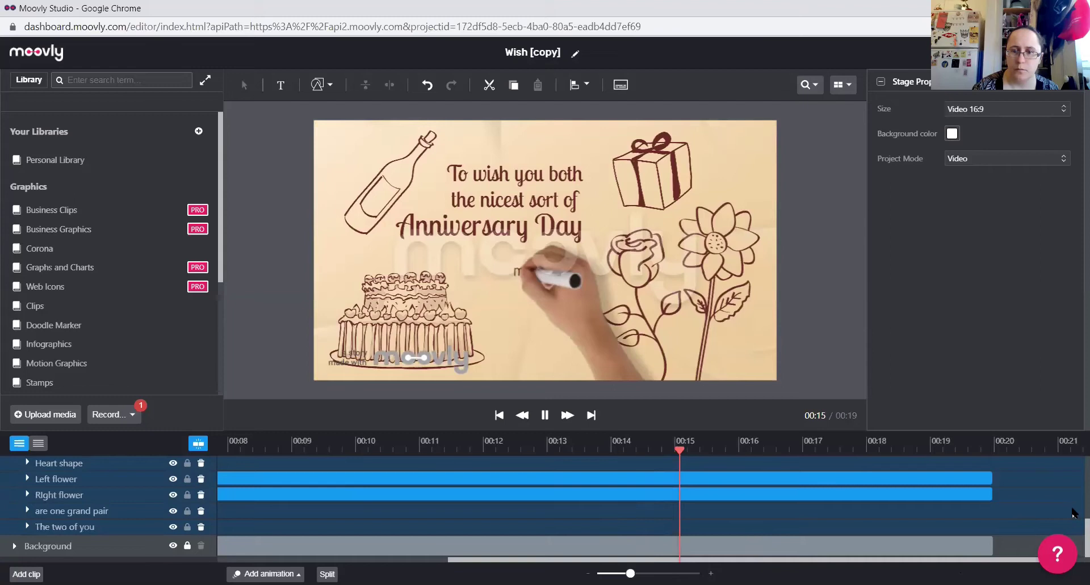
# Return the playhead to the start and scrub through the first second to examine the opening title and the left flower animation
pyautogui.scroll(3, 1075, 512)
pyautogui.scroll(3, 1072, 488)
pyautogui.scroll(-5, 1071, 471)
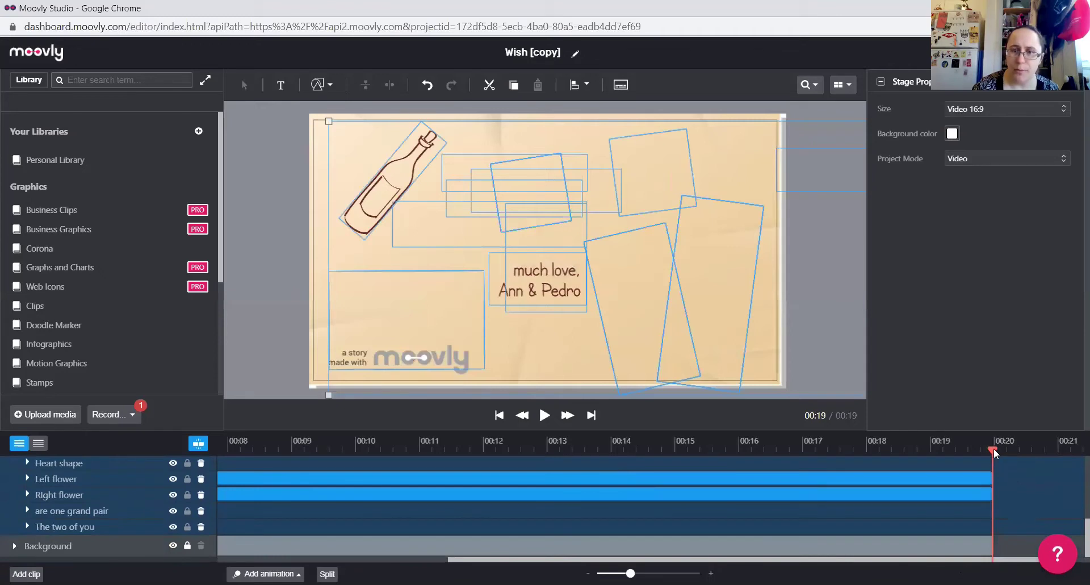
pyautogui.moveTo(571, 445); pyautogui.dragTo(272, 446)
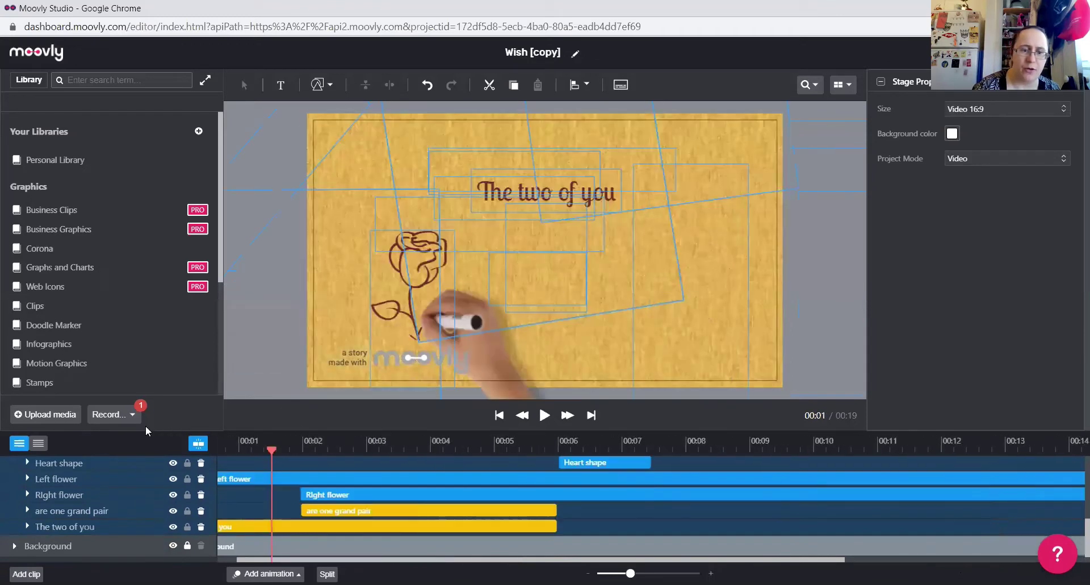
pyautogui.press('Home')
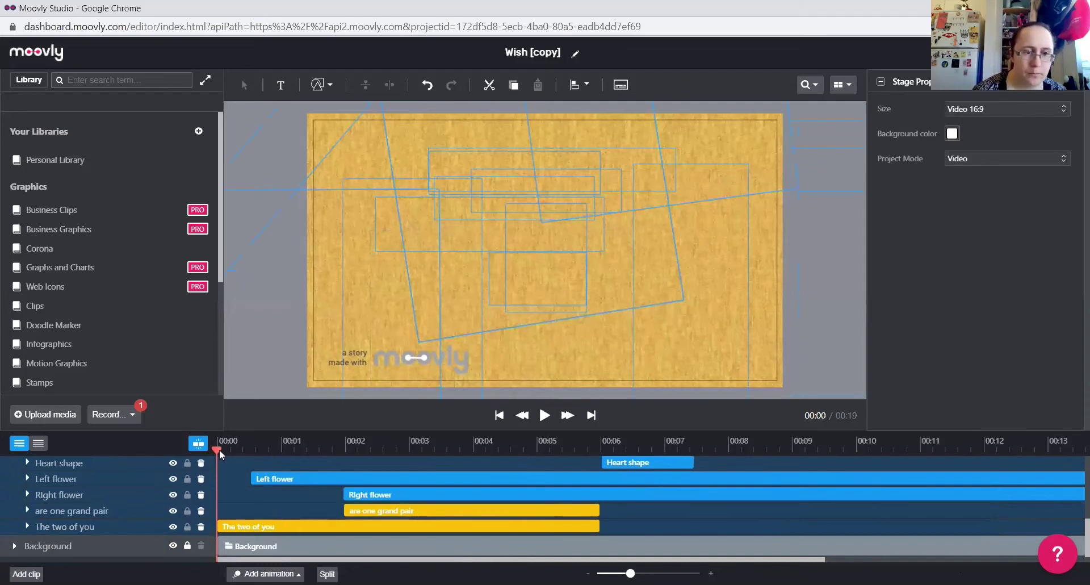
pyautogui.click(241, 451)
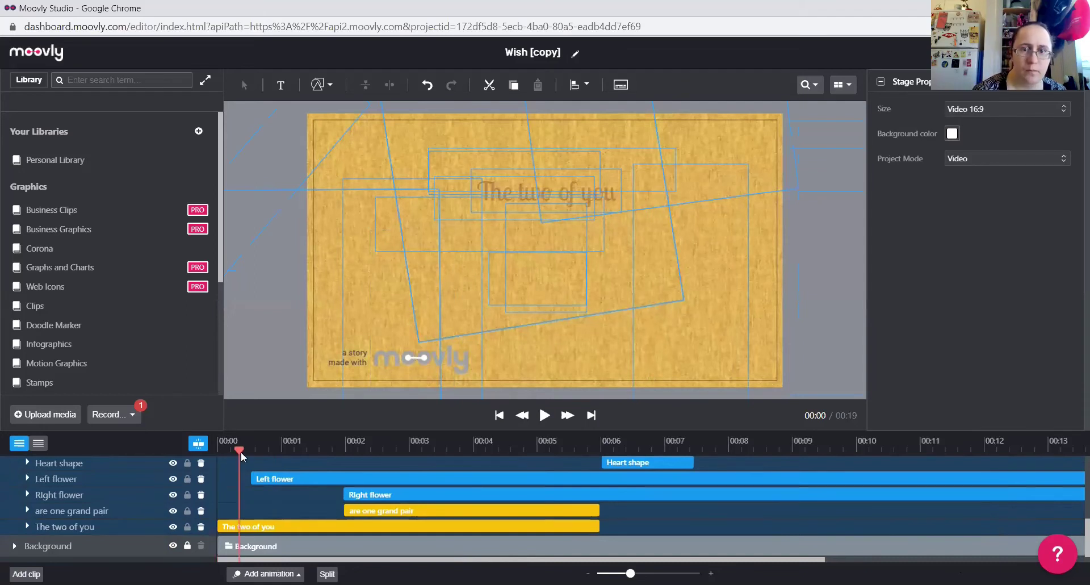
pyautogui.moveTo(240, 451); pyautogui.dragTo(250, 451)
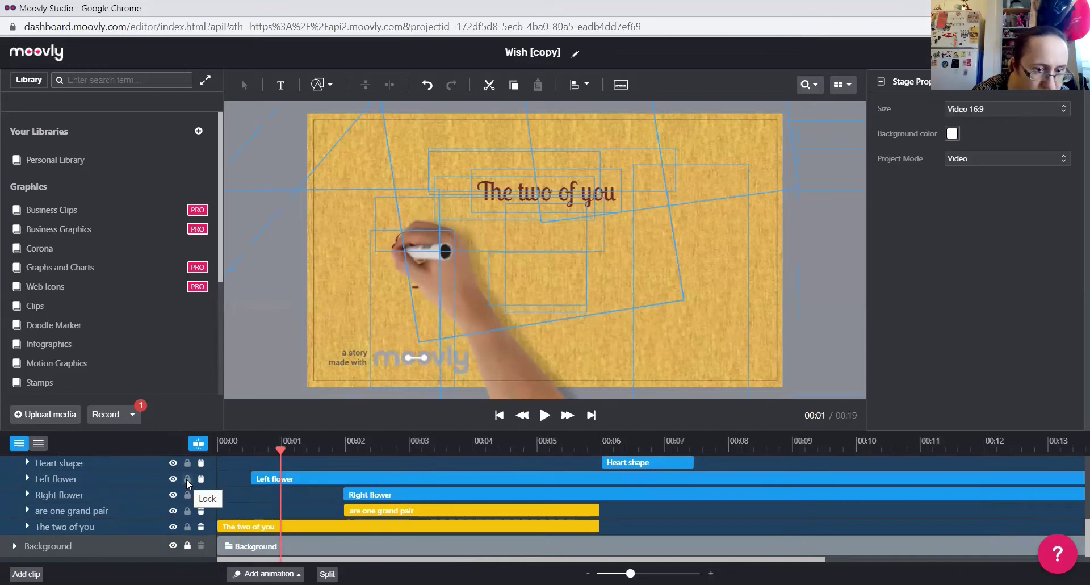
# Replace the opening title "The two of you" with "Cher Papa"
pyautogui.click(187, 524)
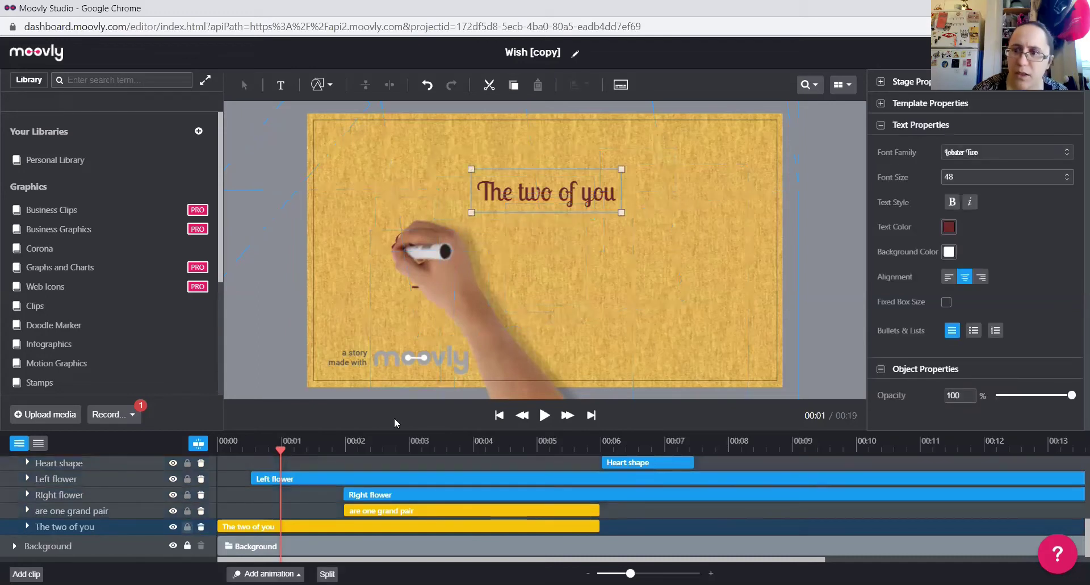
pyautogui.click(533, 195)
pyautogui.moveTo(476, 193); pyautogui.dragTo(620, 207)
pyautogui.write('Mon')
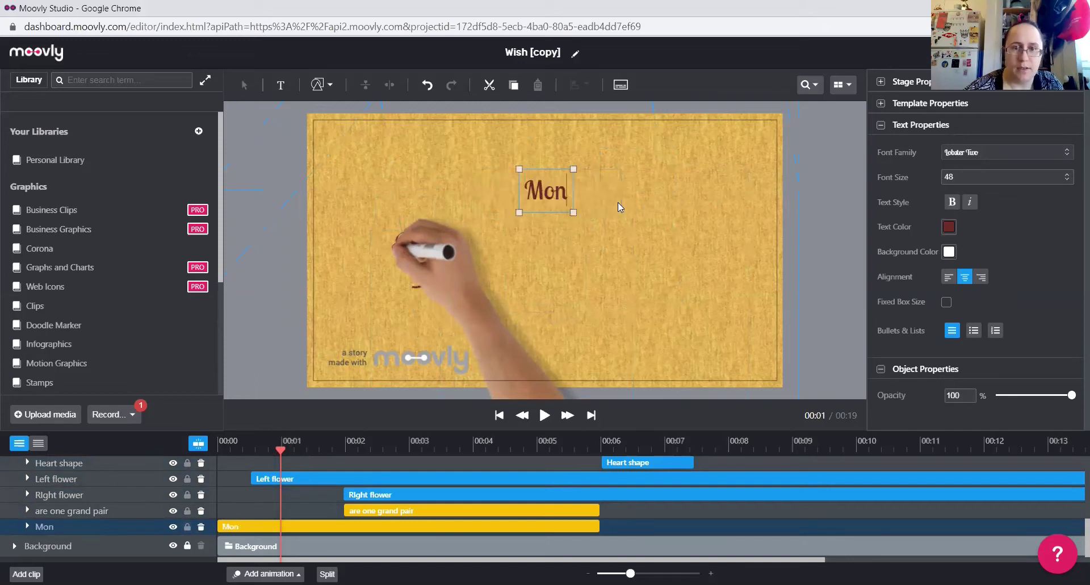
pyautogui.press('BackSpace')
pyautogui.press('BackSpace')
pyautogui.press('BackSpace')
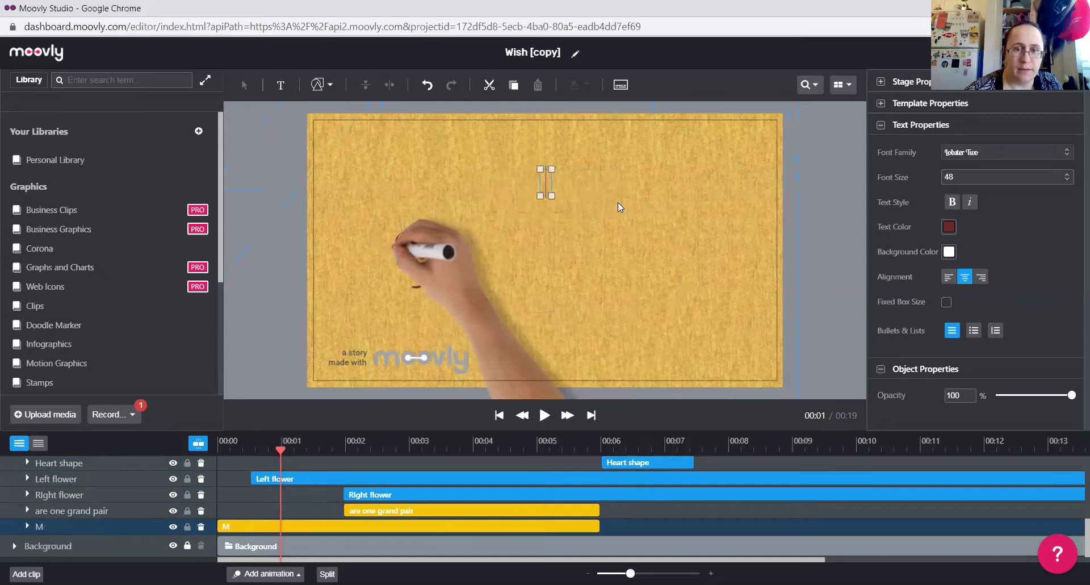
pyautogui.write('Cher Papa')
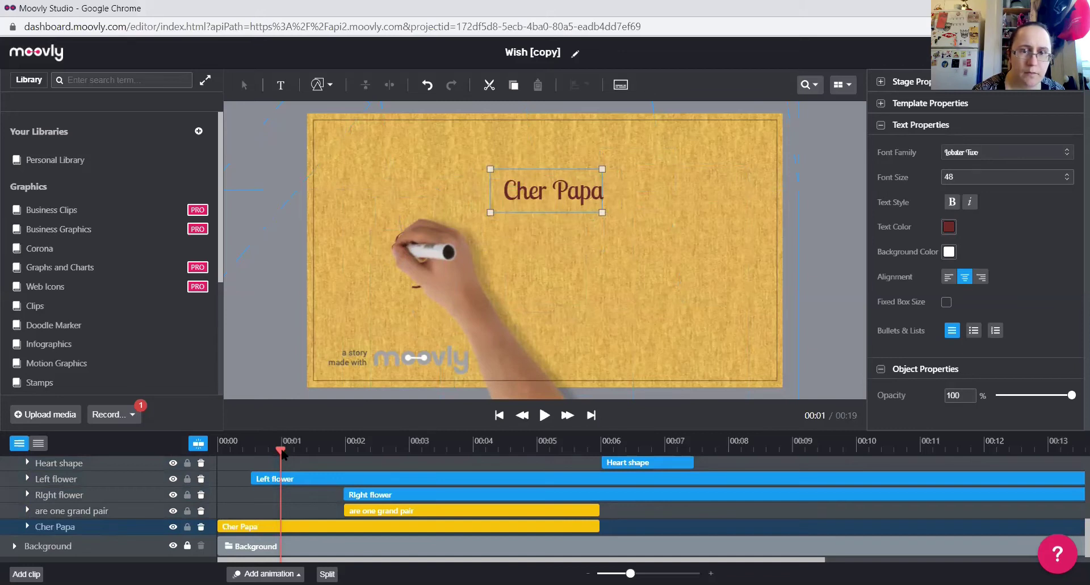
# Advance the playhead to about two seconds and choose the Moustache image in the Doodle Marker graphics library
pyautogui.moveTo(280, 449); pyautogui.dragTo(333, 448)
pyautogui.click(428, 274)
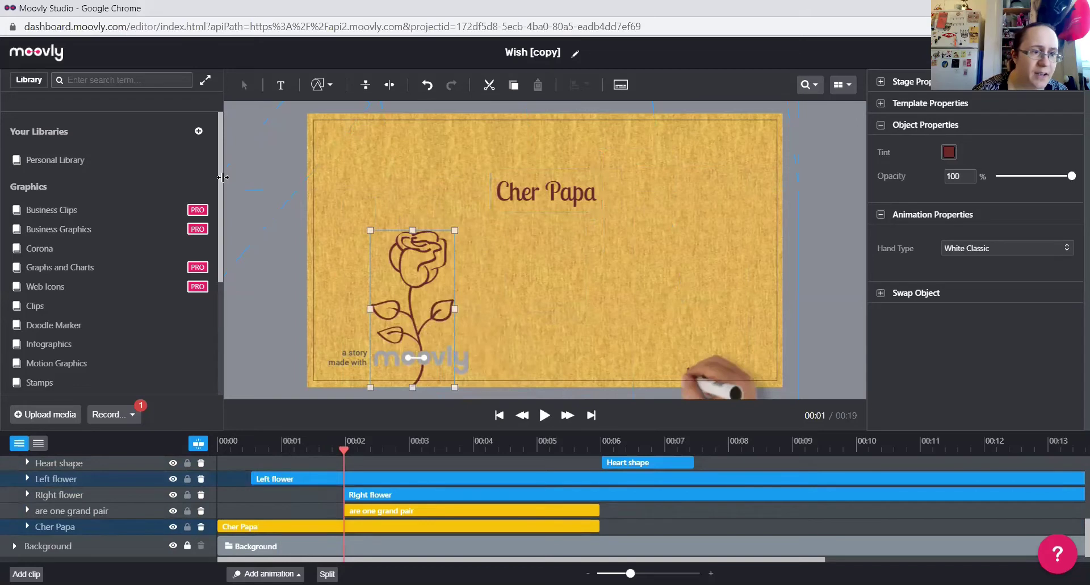
pyautogui.click(99, 322)
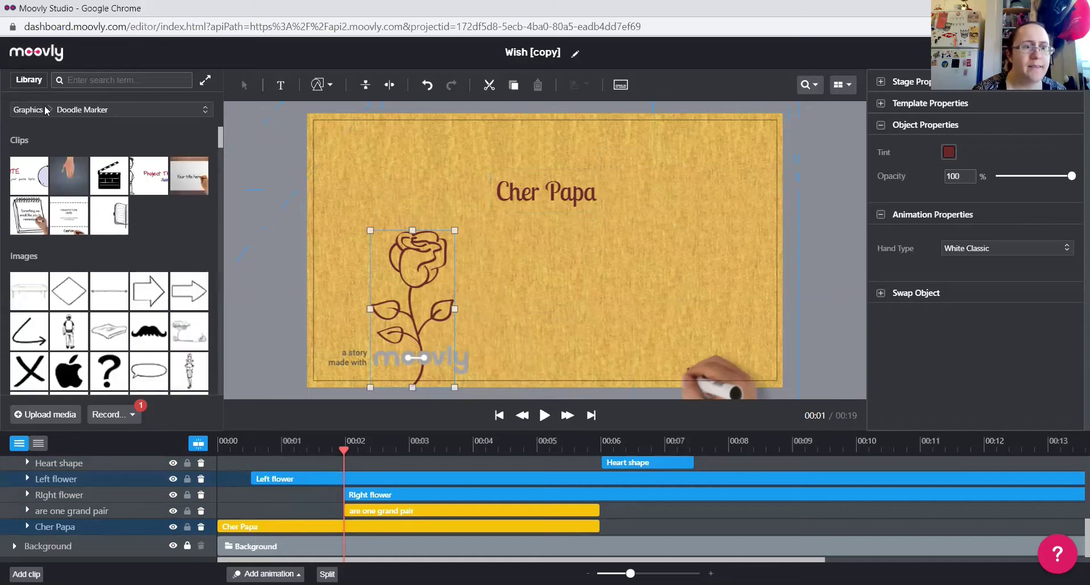
pyautogui.click(93, 108)
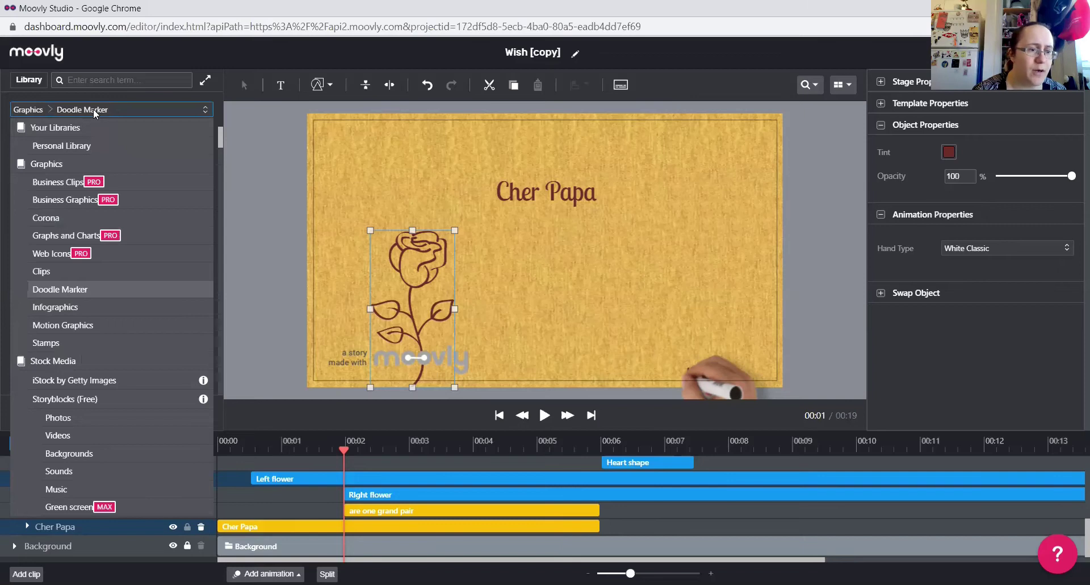
pyautogui.click(93, 108)
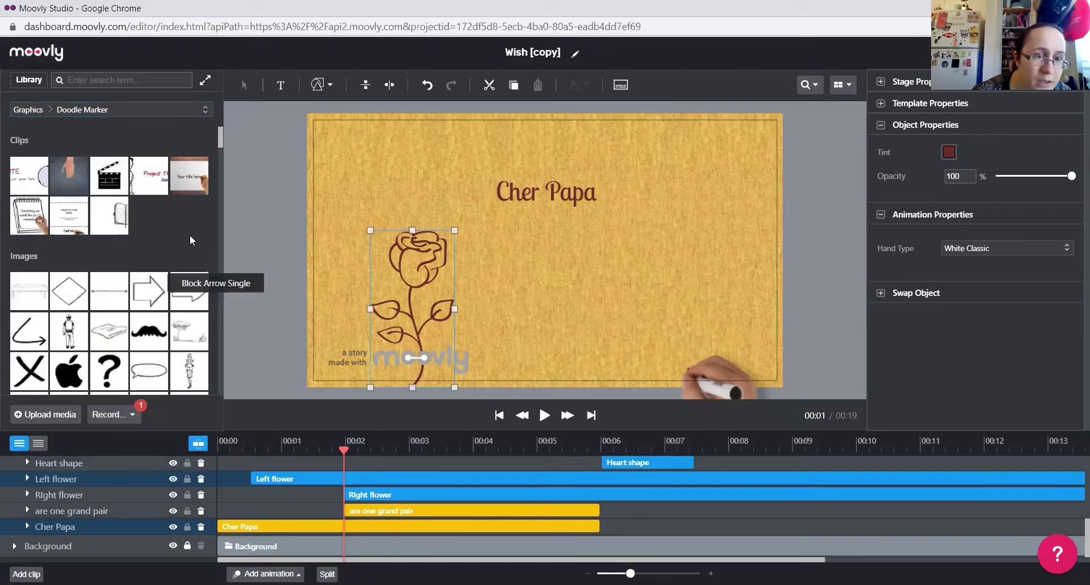
pyautogui.click(223, 145)
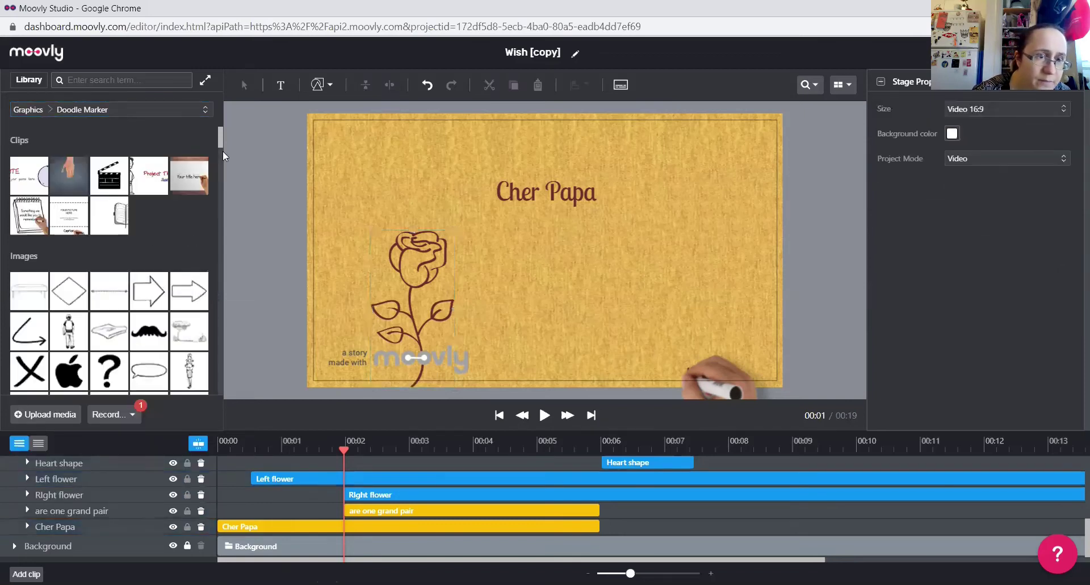
pyautogui.click(150, 329)
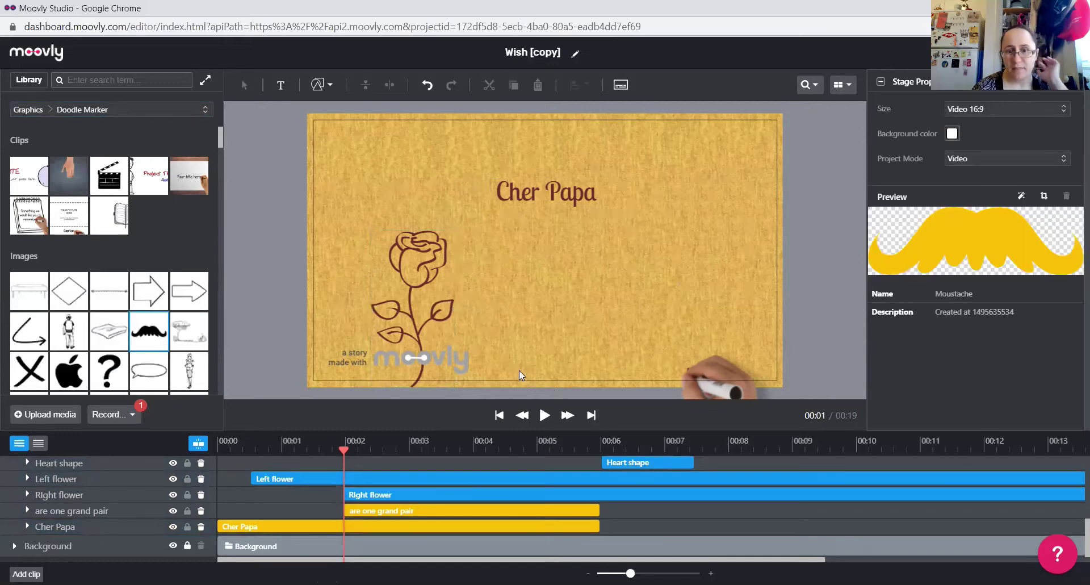
# Swap the left flower for the Moustache image and shrink it to fit inside the canvas below the title
pyautogui.click(417, 258)
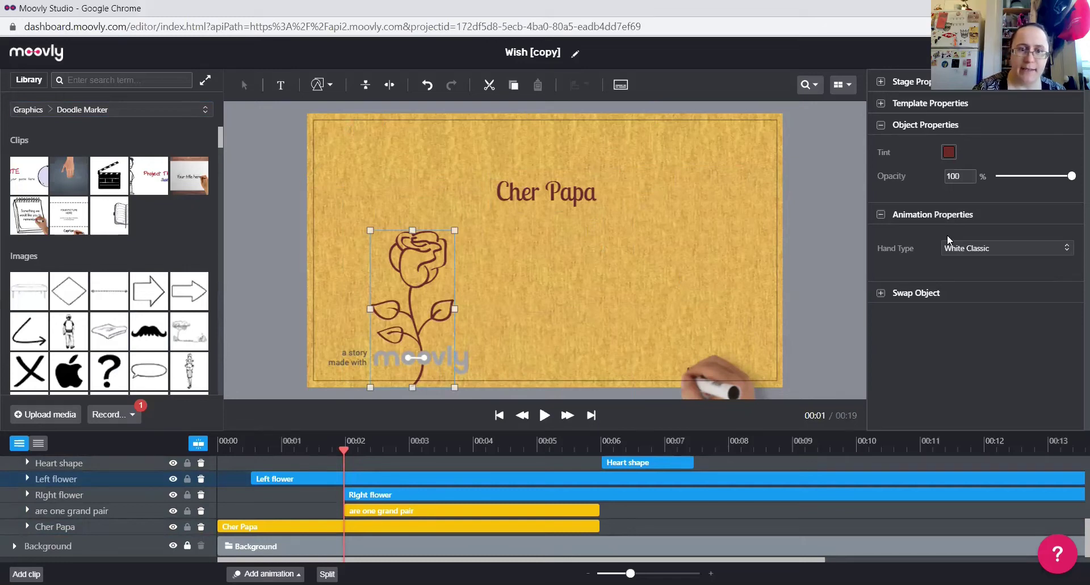
pyautogui.click(893, 292)
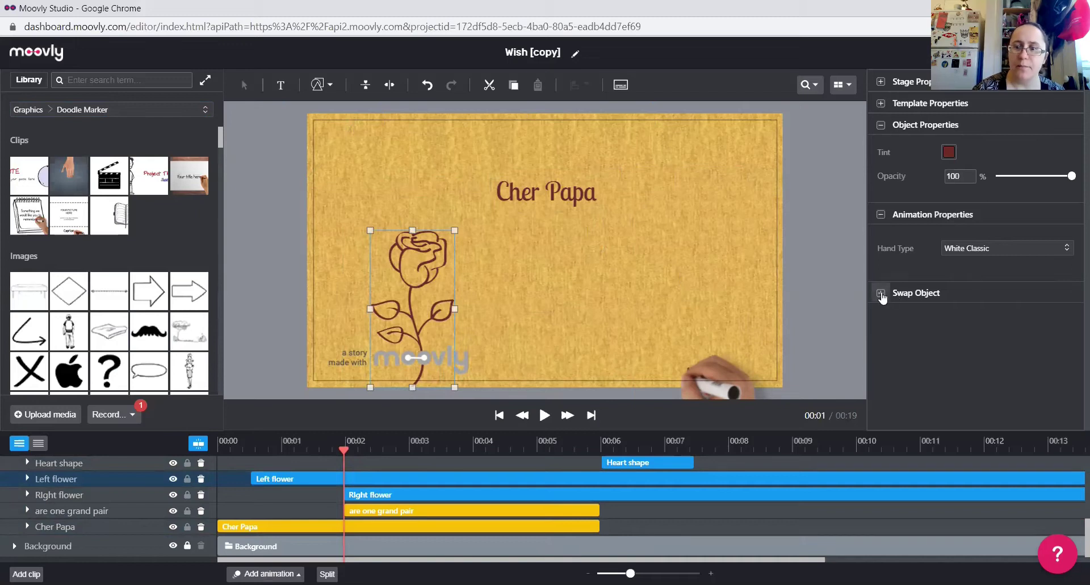
pyautogui.moveTo(149, 330); pyautogui.dragTo(946, 360)
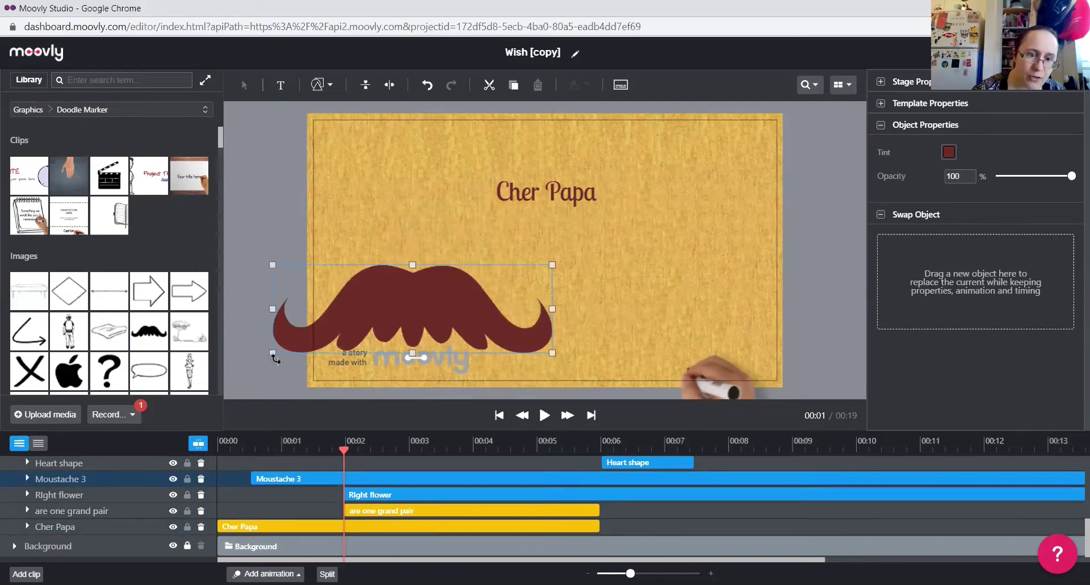
pyautogui.moveTo(303, 331); pyautogui.dragTo(413, 316)
pyautogui.moveTo(476, 285); pyautogui.dragTo(414, 295)
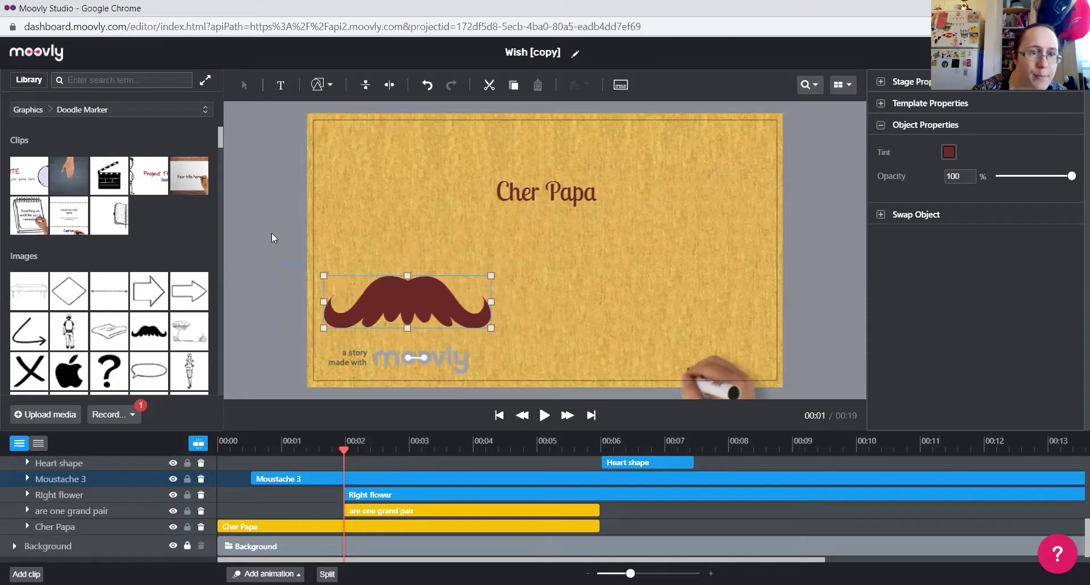
# Search all libraries for "car" and browse the matching graphics
pyautogui.moveTo(219, 136); pyautogui.dragTo(238, 230)
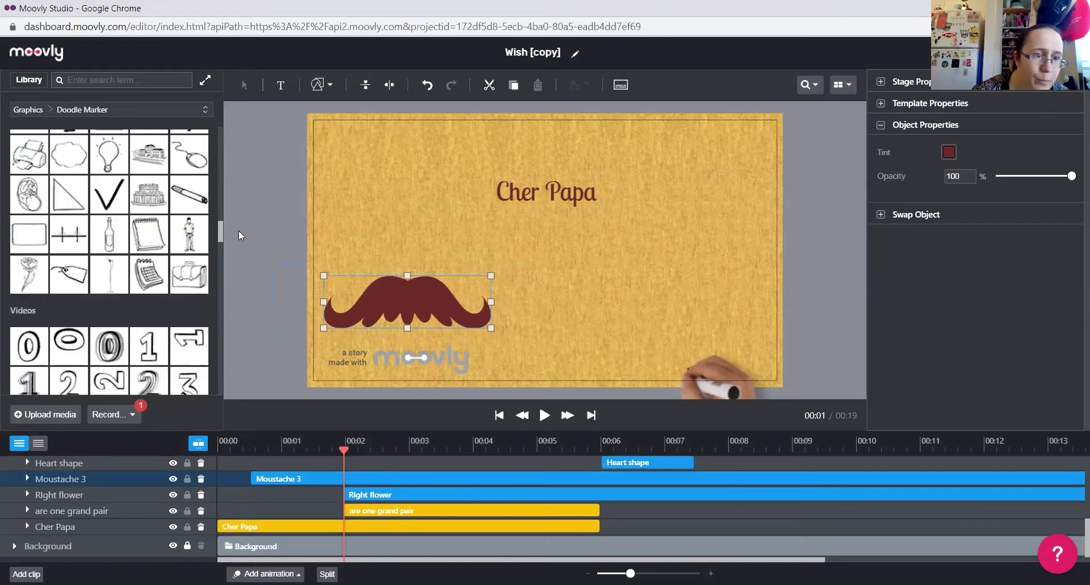
pyautogui.click(73, 80)
pyautogui.write('d')
pyautogui.press('Return')
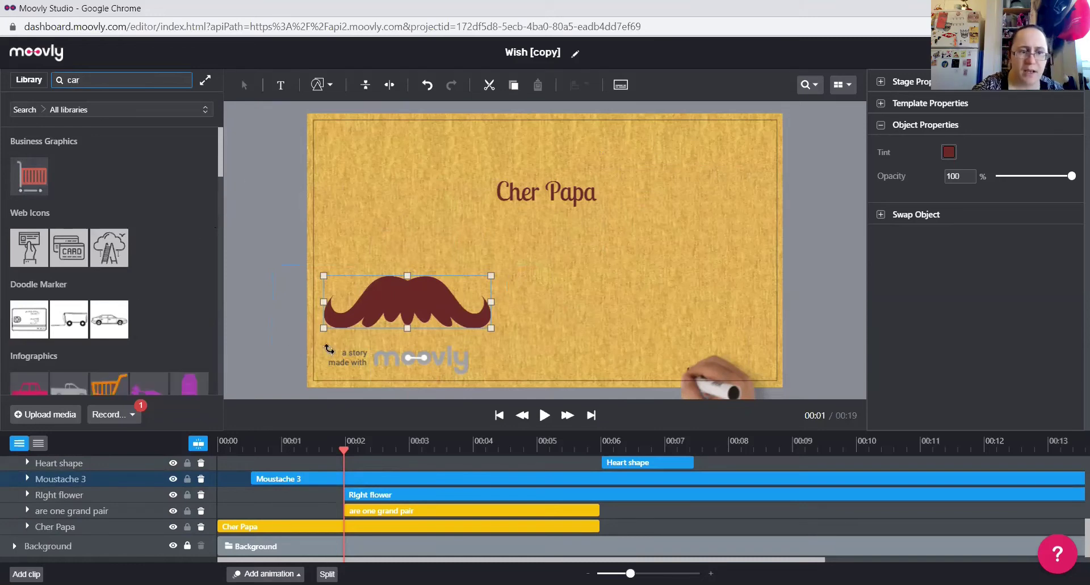
pyautogui.moveTo(220, 159); pyautogui.dragTo(220, 173)
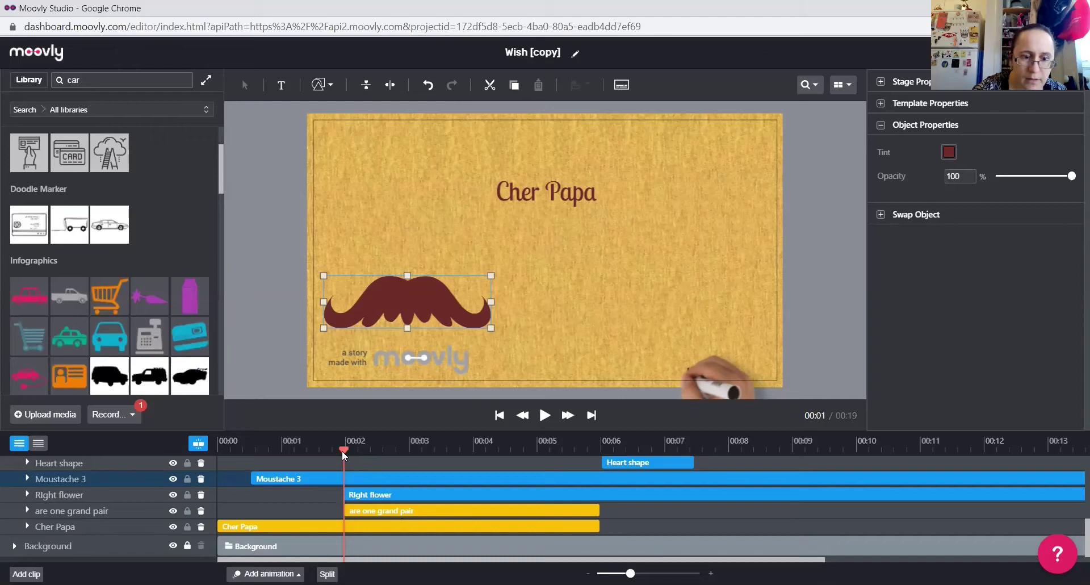
# Swap the right flower for the grey pickup truck from the Infographics results, shrinking and moving it into the canvas's lower right area
pyautogui.moveTo(344, 451); pyautogui.dragTo(380, 454)
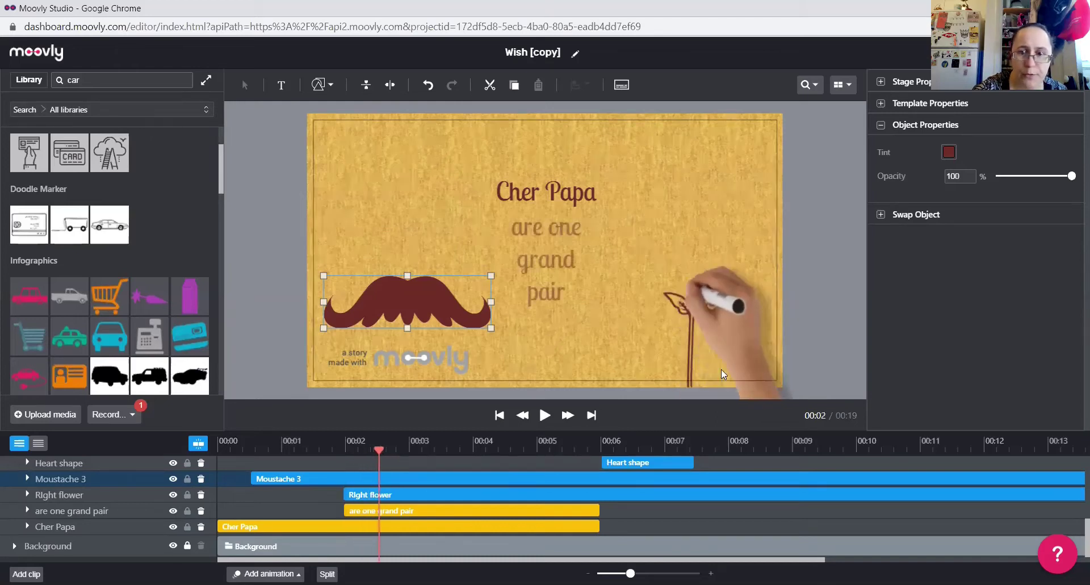
pyautogui.click(686, 332)
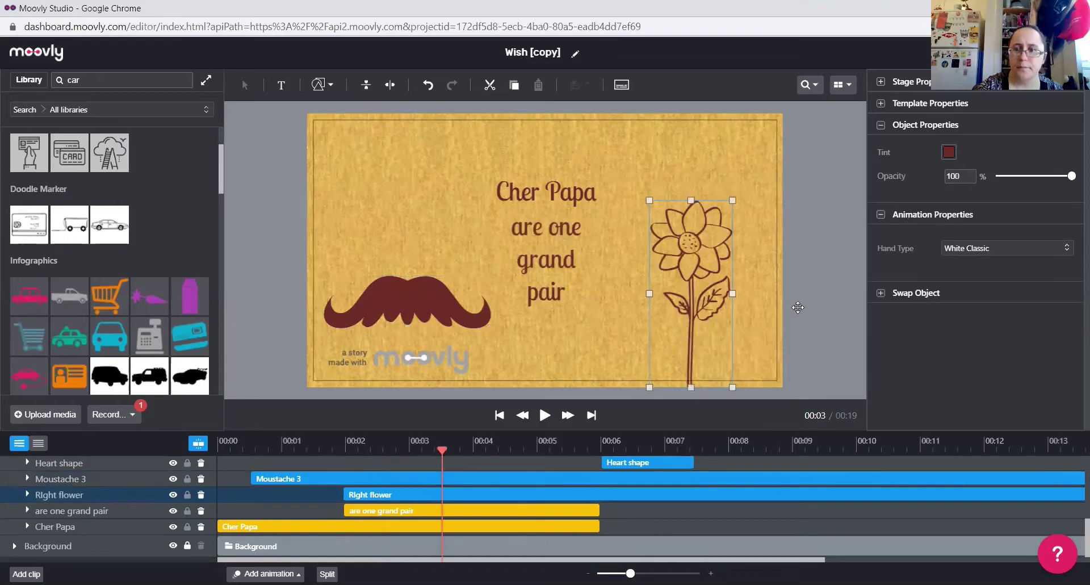
pyautogui.click(880, 293)
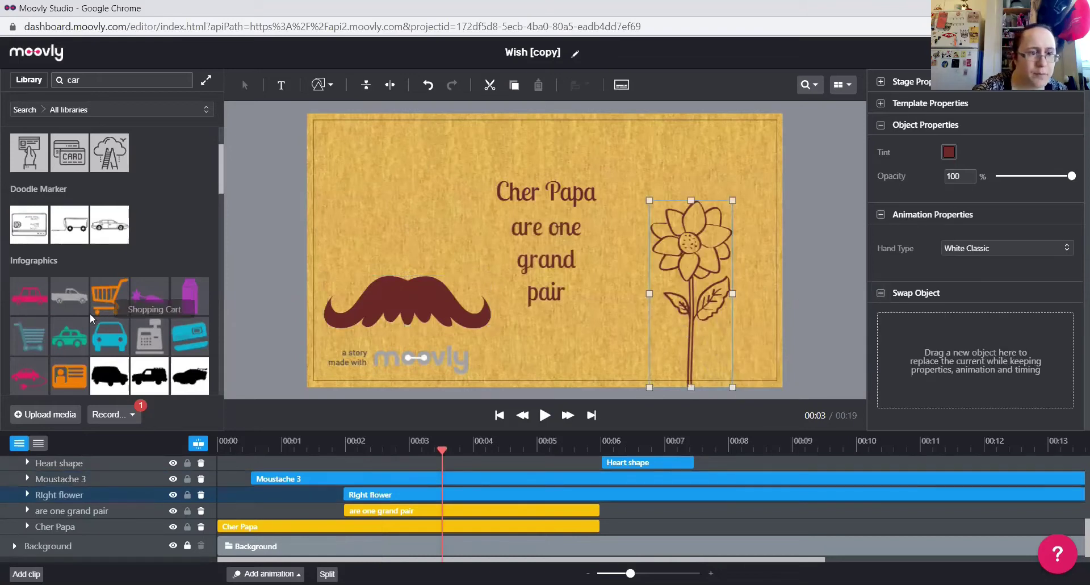
pyautogui.moveTo(67, 302); pyautogui.dragTo(931, 369)
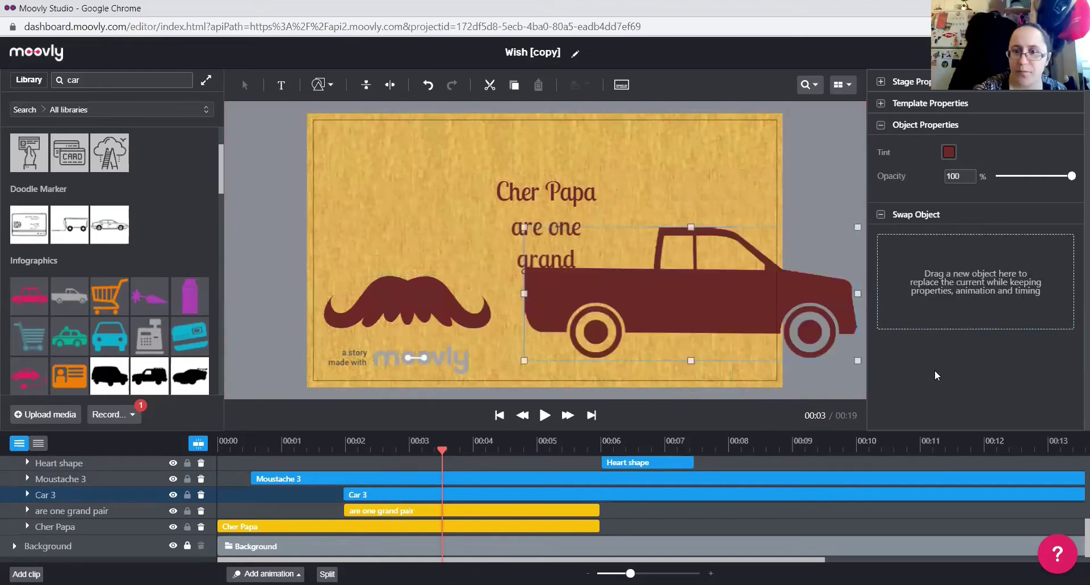
pyautogui.moveTo(857, 227); pyautogui.dragTo(680, 287)
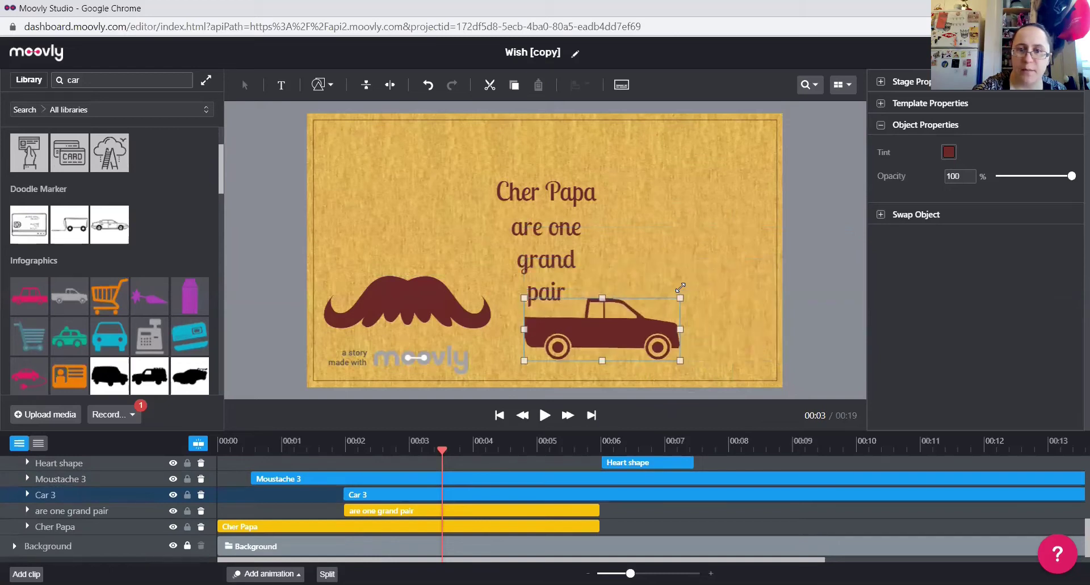
pyautogui.moveTo(606, 320); pyautogui.dragTo(690, 310)
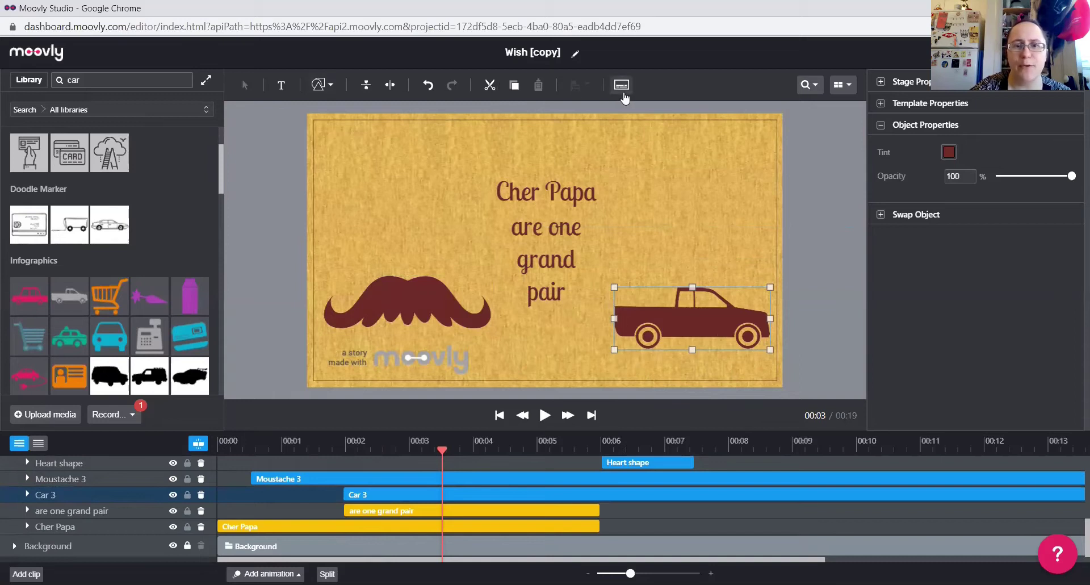
# Undo and redo the truck's last move, and flip the truck horizontally so it faces the moustache
pyautogui.click(427, 86)
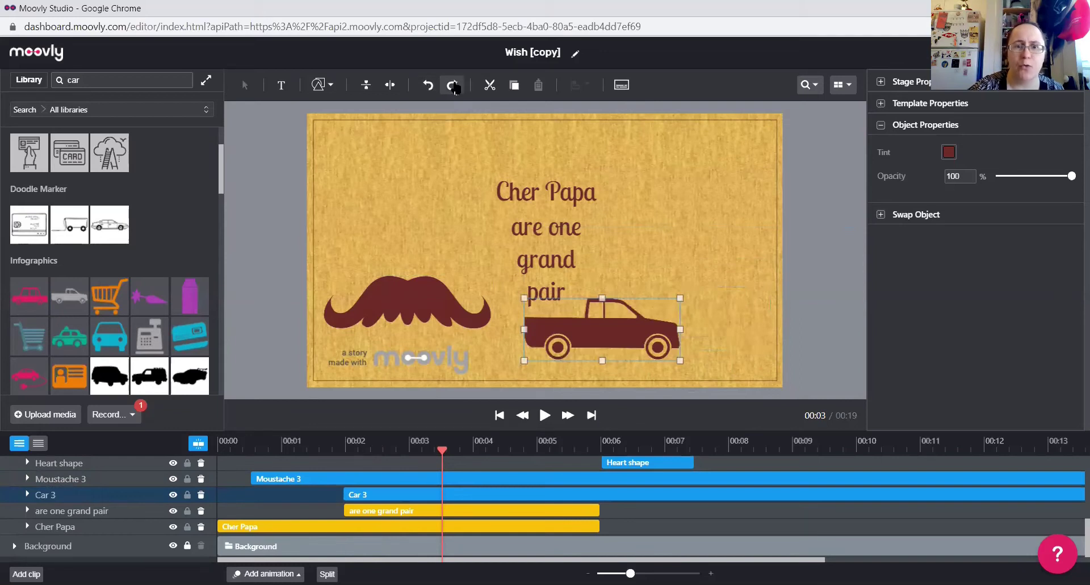
pyautogui.click(453, 85)
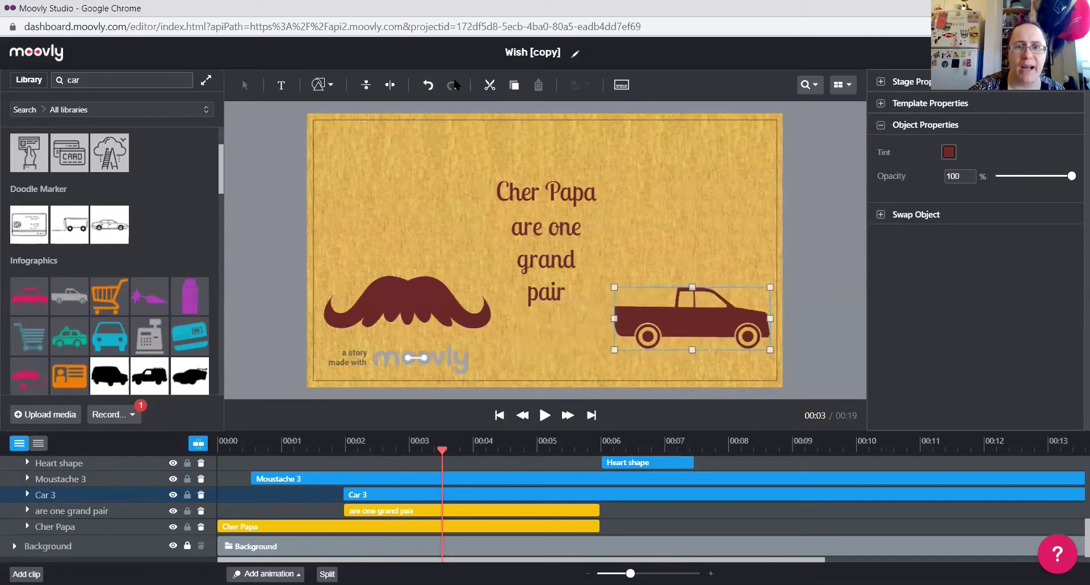
pyautogui.click(390, 86)
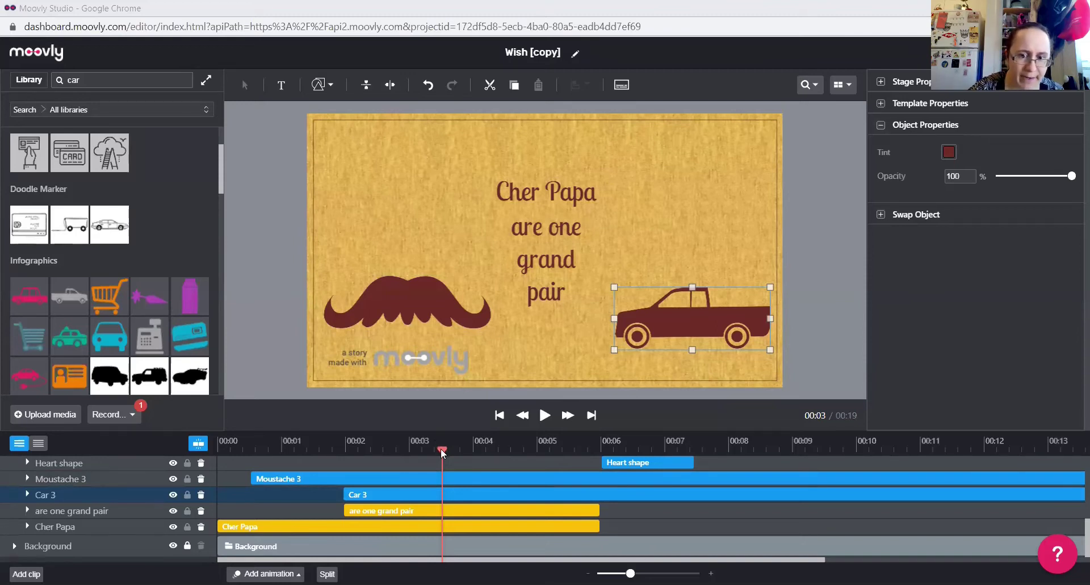
# Return the playhead to about two seconds and preview the Storyblocks car sound "Big Car Driving Away"
pyautogui.moveTo(442, 452); pyautogui.dragTo(348, 451)
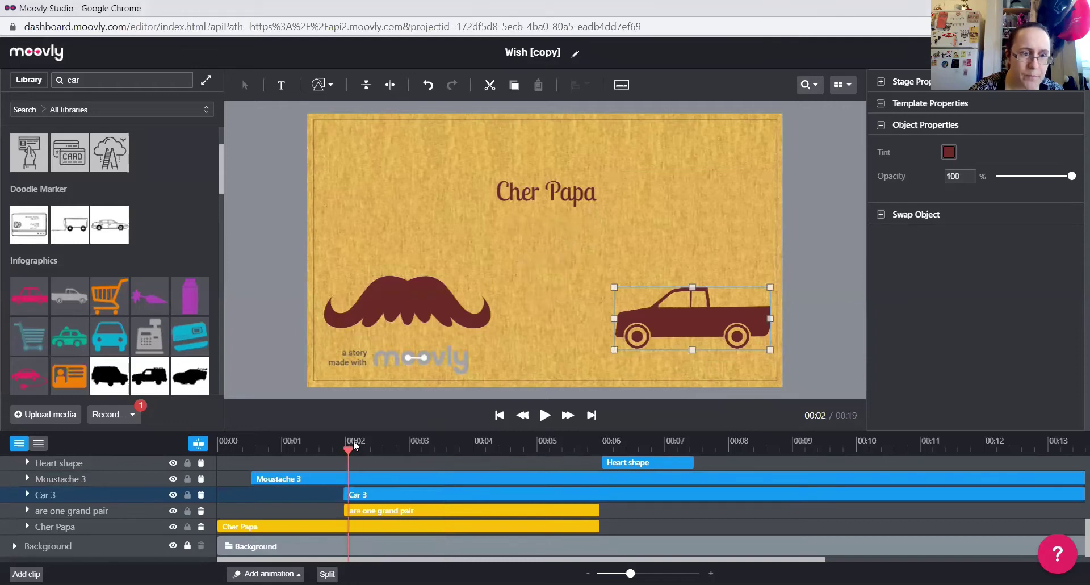
pyautogui.click(72, 109)
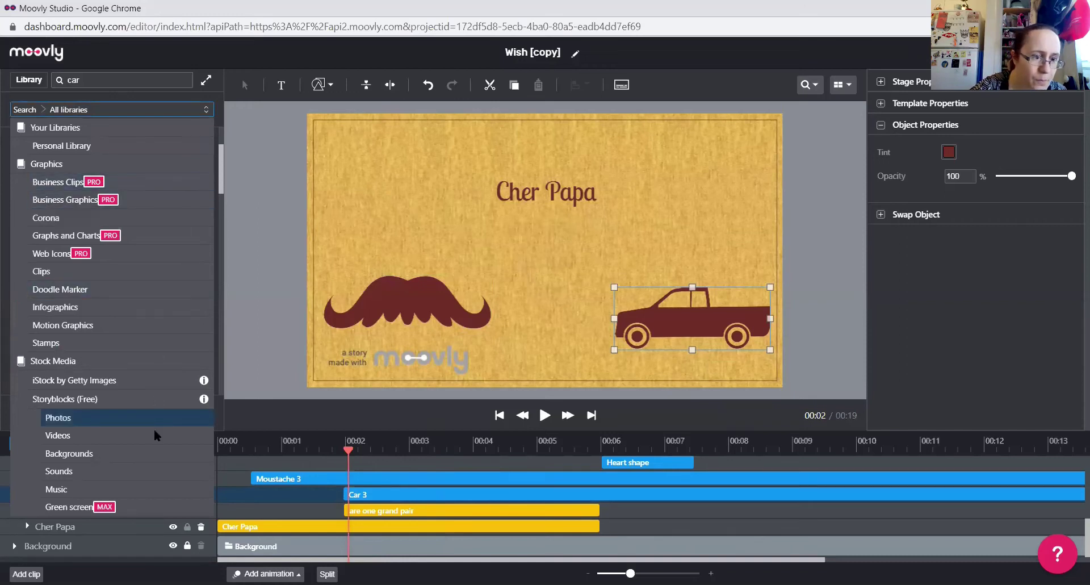
pyautogui.click(145, 471)
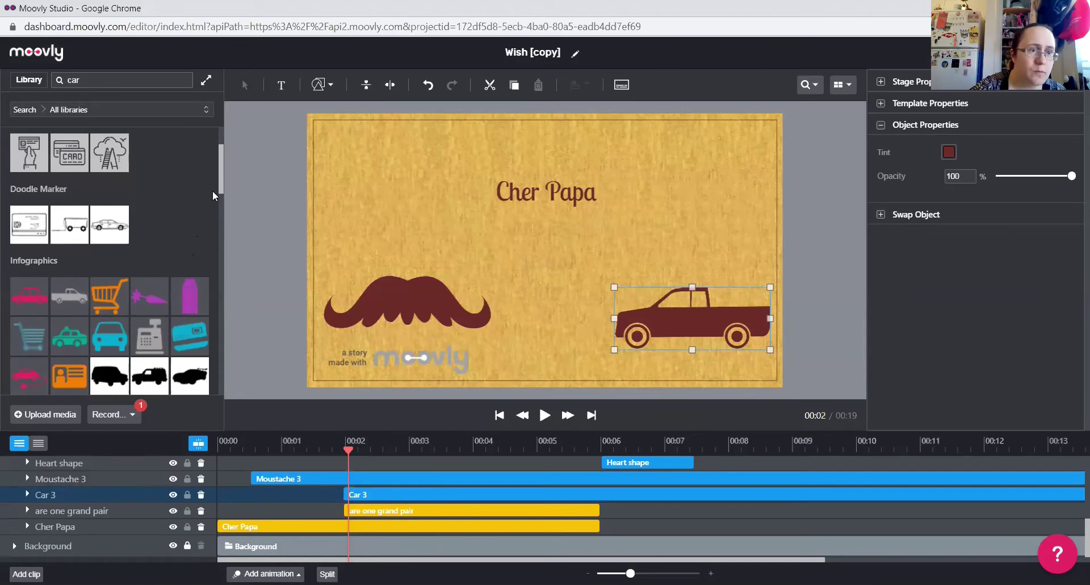
pyautogui.moveTo(218, 193); pyautogui.dragTo(227, 333)
pyautogui.click(31, 228)
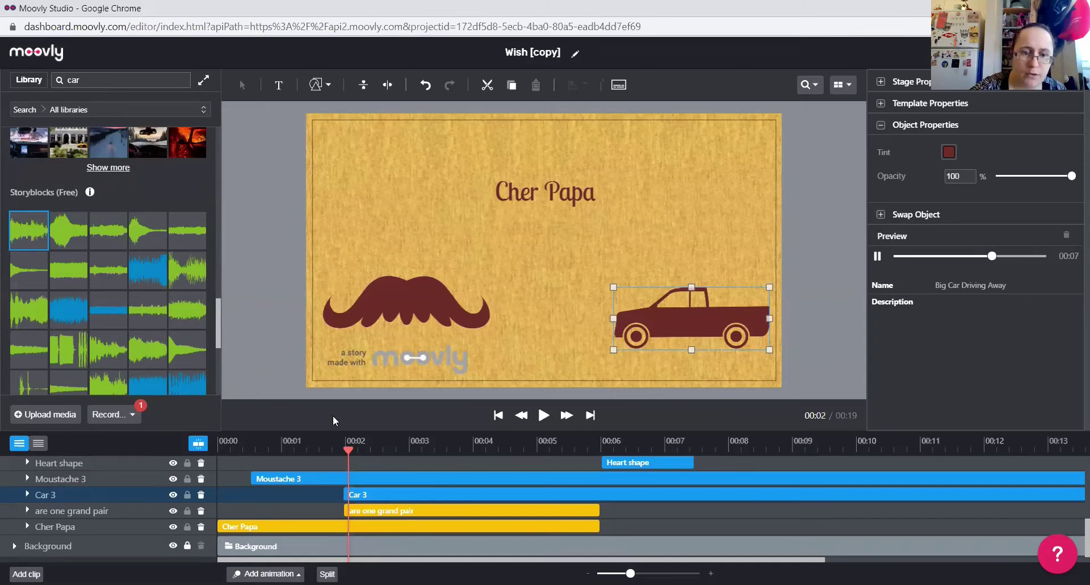
# Try to place the "Big Car Driving Away" sound on the timeline at about two seconds and check the tracks for it
pyautogui.click(346, 448)
pyautogui.moveTo(23, 237); pyautogui.dragTo(350, 515)
pyautogui.moveTo(350, 475)
pyautogui.mouseDown()
pyautogui.moveTo(350, 497)
pyautogui.moveTo(355, 472)
pyautogui.mouseUp()
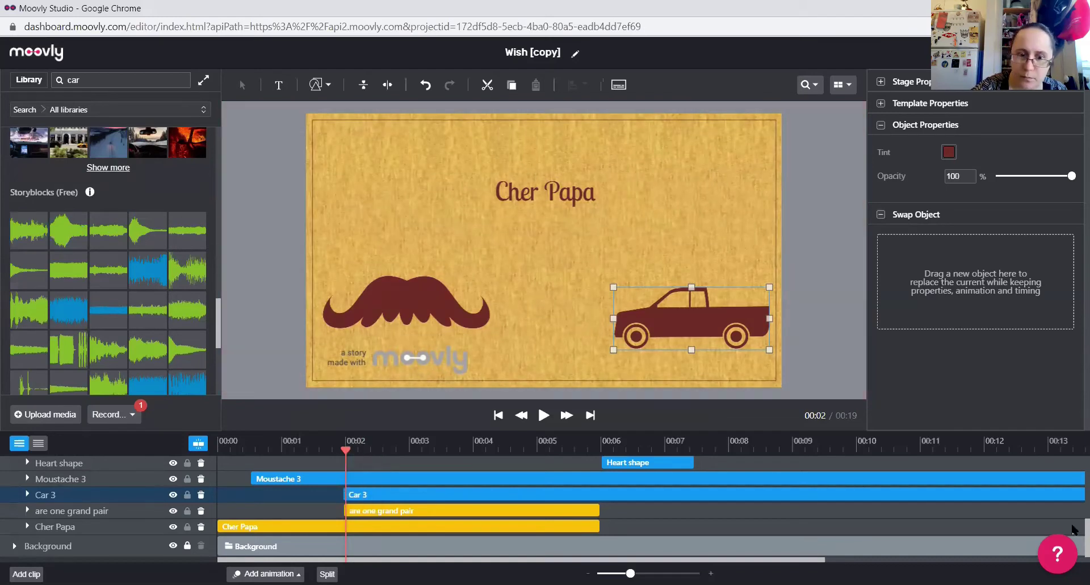
pyautogui.scroll(5, 1072, 528)
pyautogui.scroll(-8, 1073, 529)
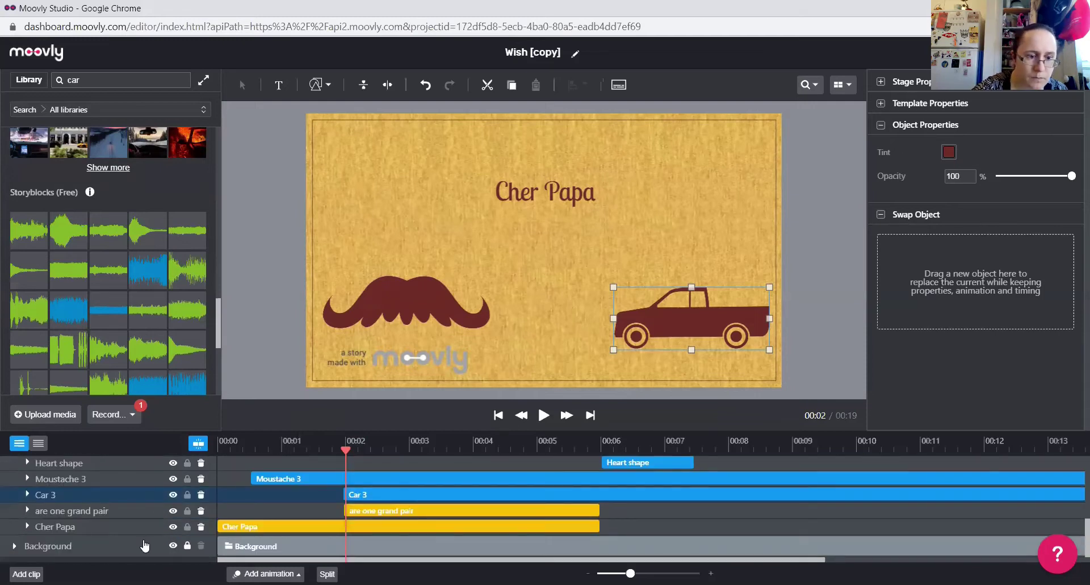
# Replace the text "are one grand pair" below the title with "Je t'aime"
pyautogui.click(94, 527)
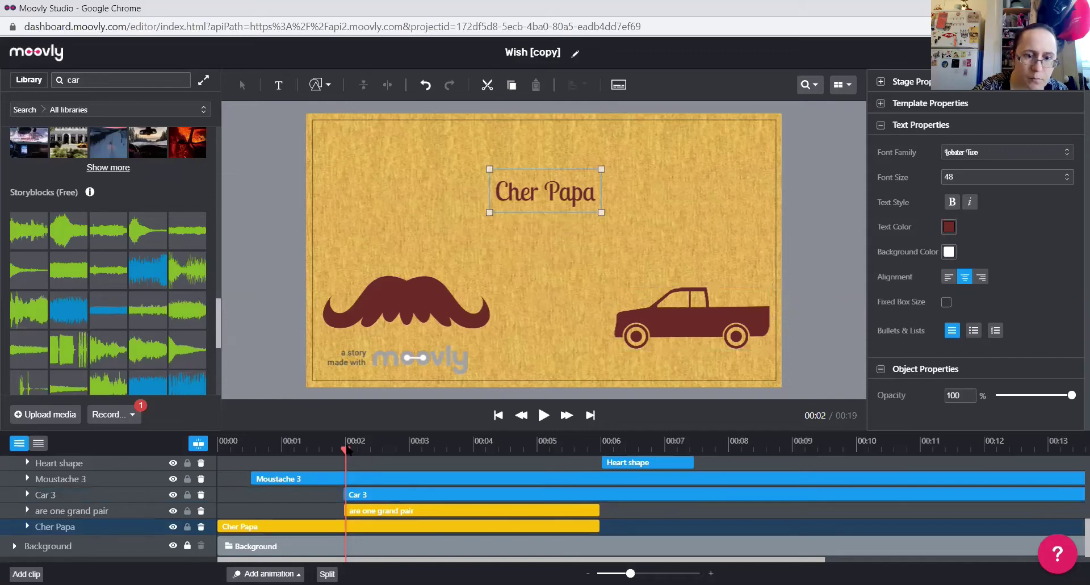
pyautogui.moveTo(346, 438); pyautogui.dragTo(365, 442)
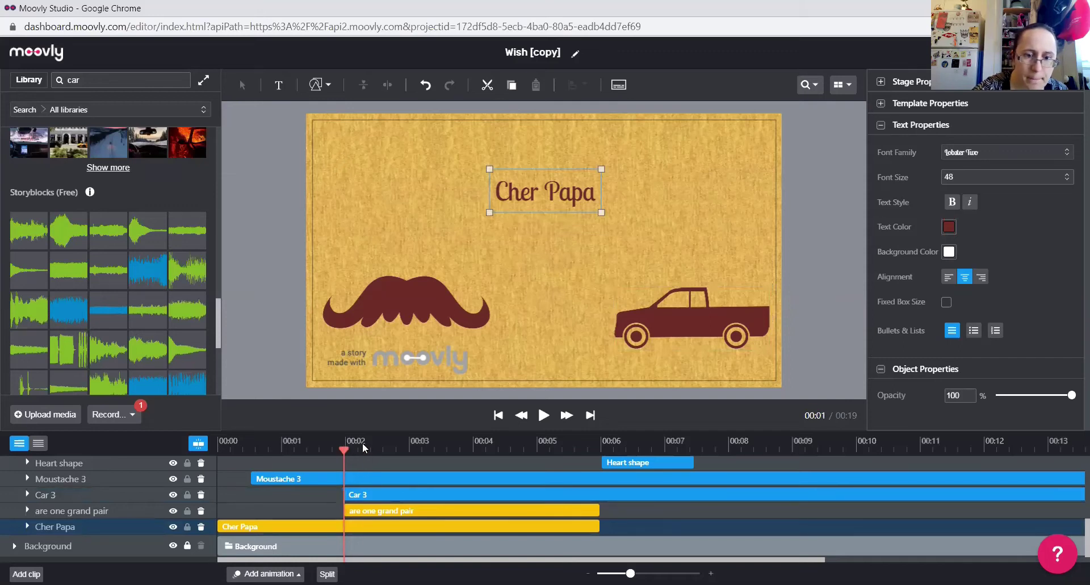
pyautogui.click(401, 512)
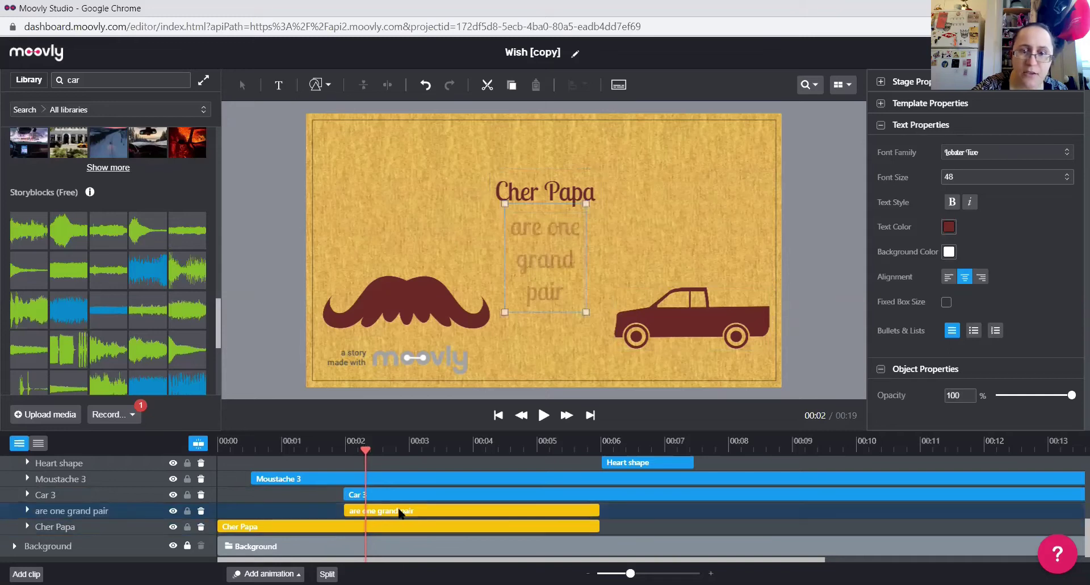
pyautogui.doubleClick(542, 293)
pyautogui.moveTo(565, 292); pyautogui.dragTo(510, 229)
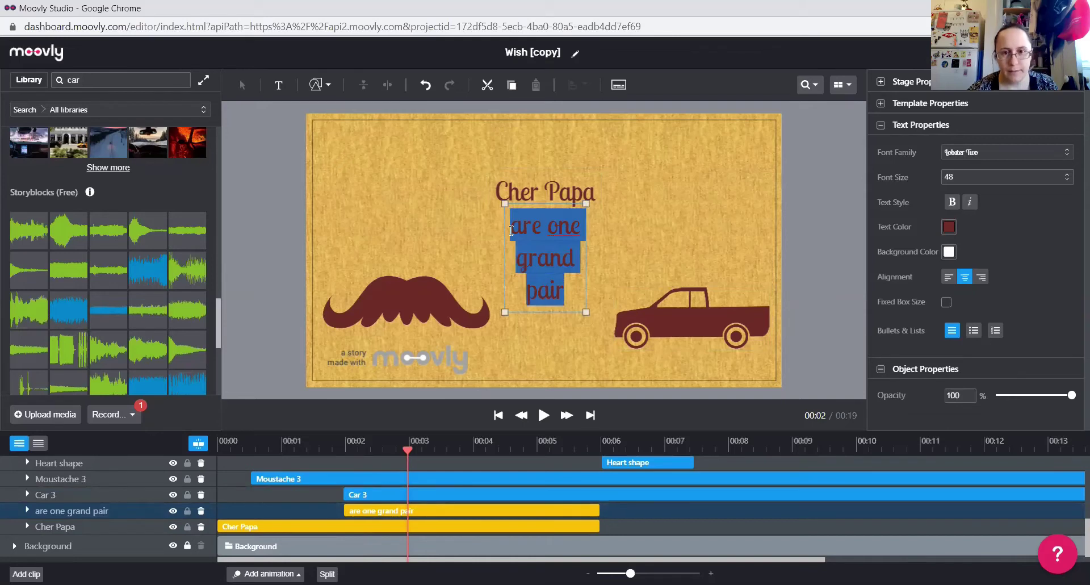
pyautogui.write("Je t'aime")
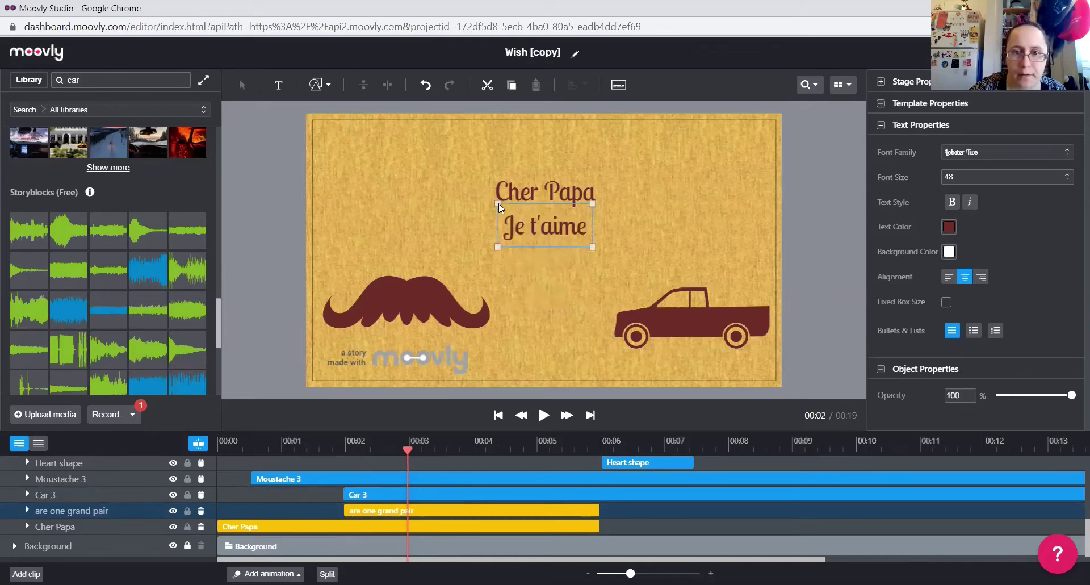
# Move the "Je t'aime" text down to leave more space below the "Cher Papa" title
pyautogui.moveTo(498, 203); pyautogui.dragTo(498, 206)
pyautogui.hotkey('ctrl', 'z')
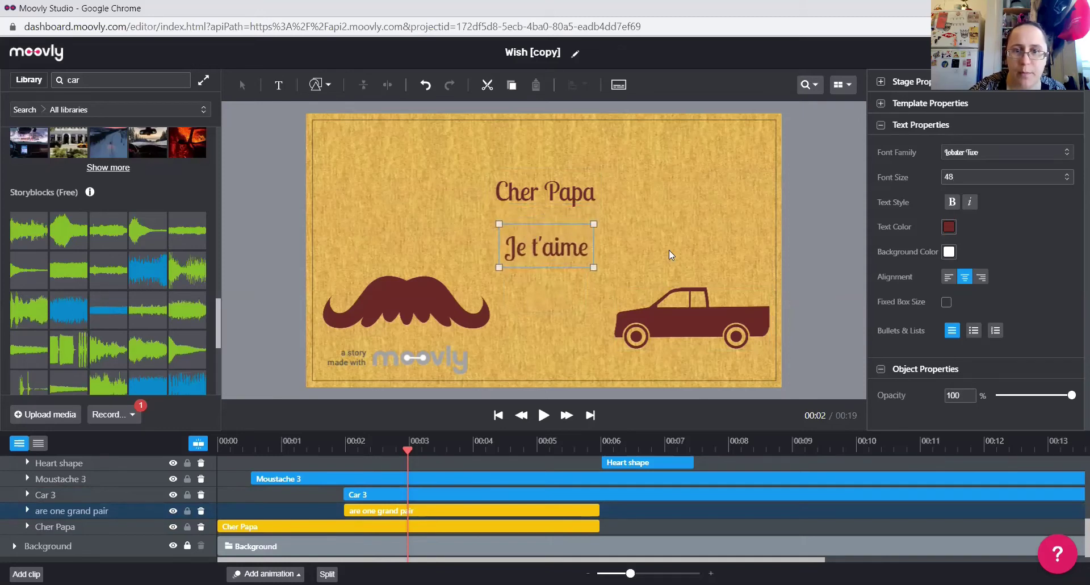
pyautogui.click(808, 241)
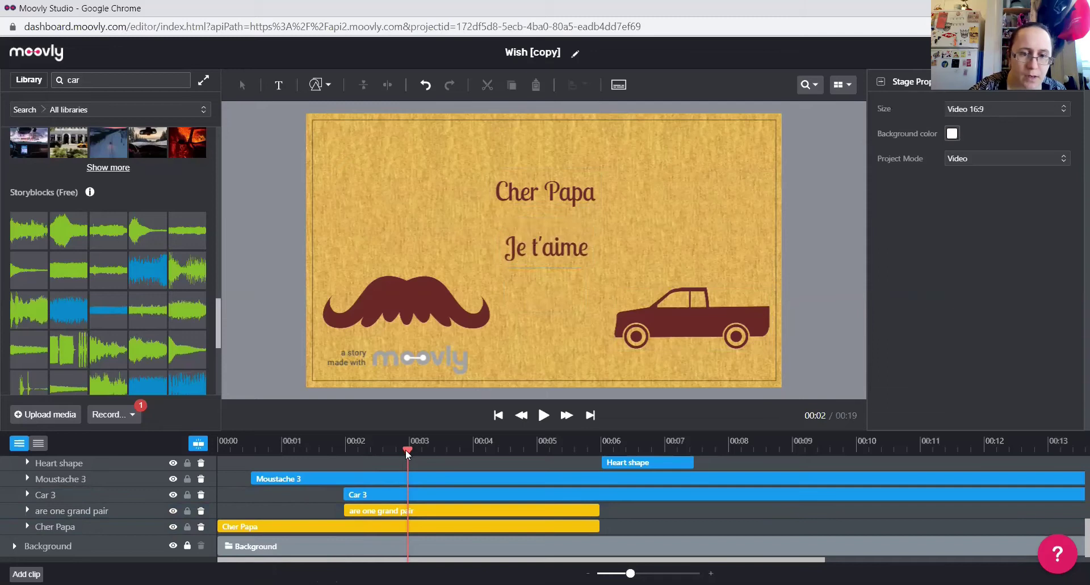
# Play the video from the beginning through about six seconds to review the edited opening scene
pyautogui.click(220, 445)
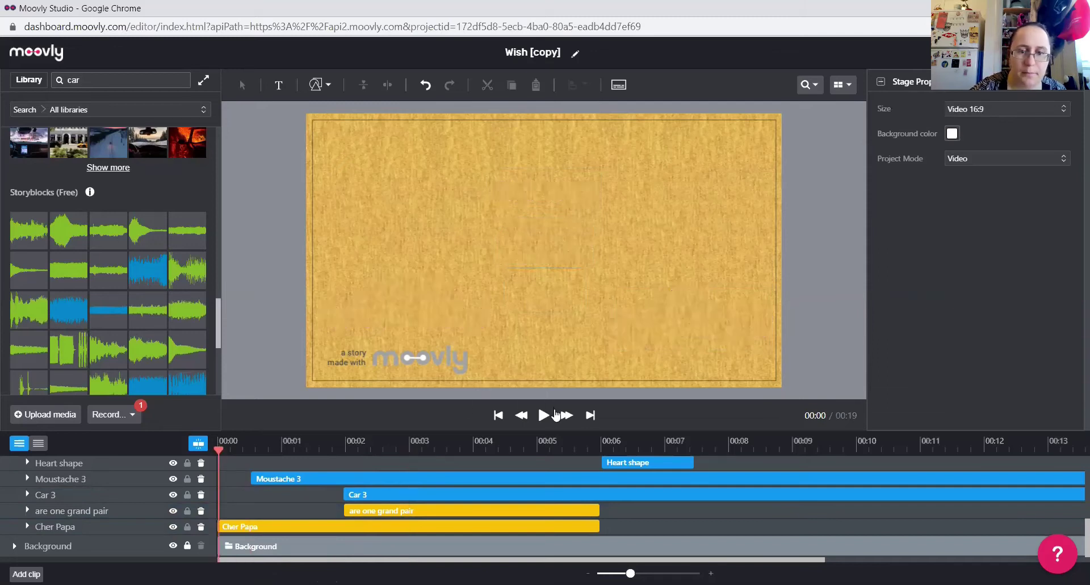
pyautogui.click(544, 416)
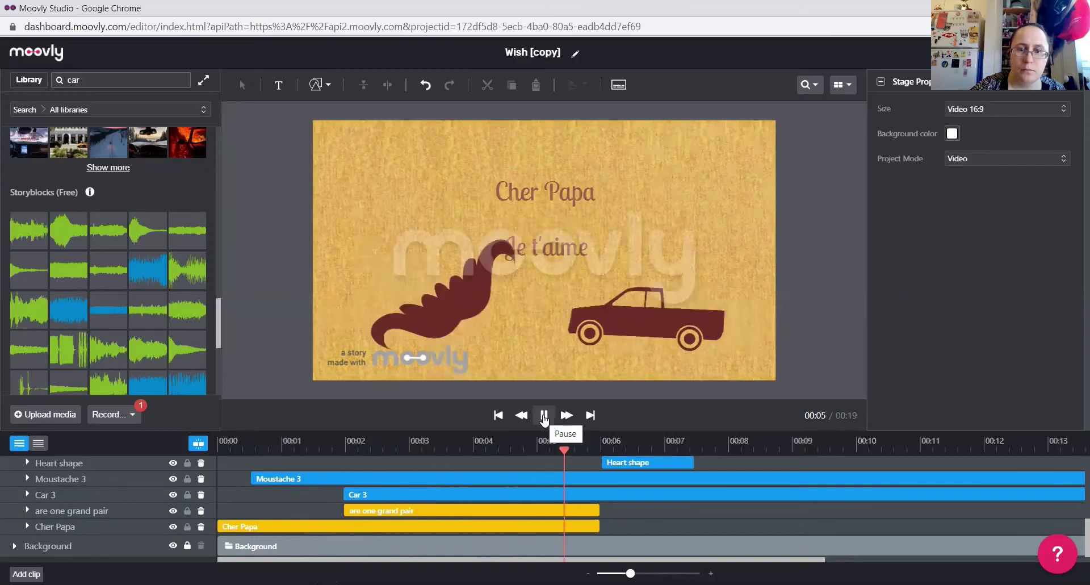
pyautogui.click(544, 416)
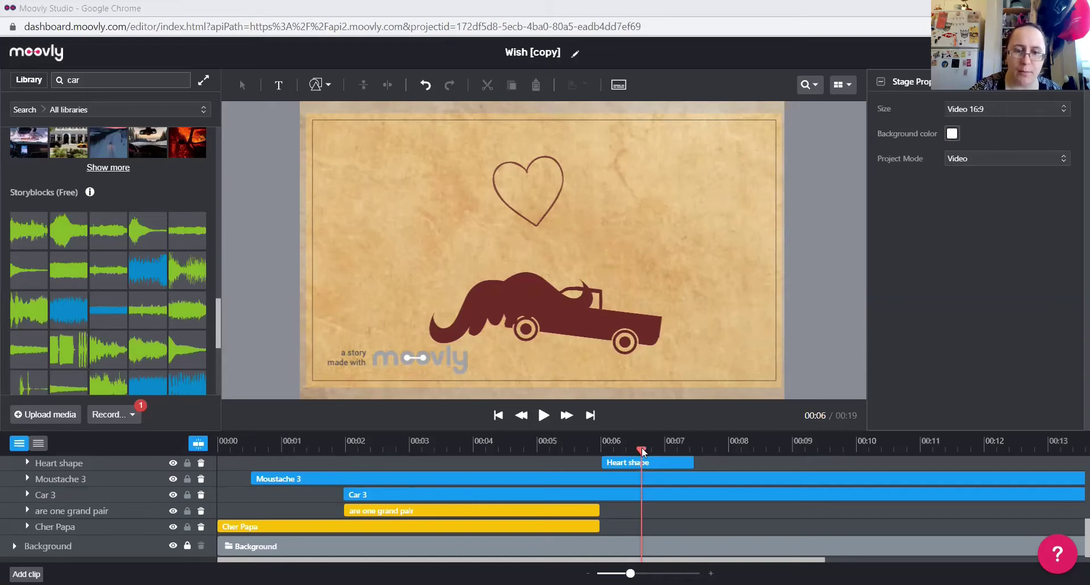
# Return the playhead to between three and four seconds and set the "Cher Papa" text colour to red F50700
pyautogui.moveTo(500, 440); pyautogui.dragTo(450, 441)
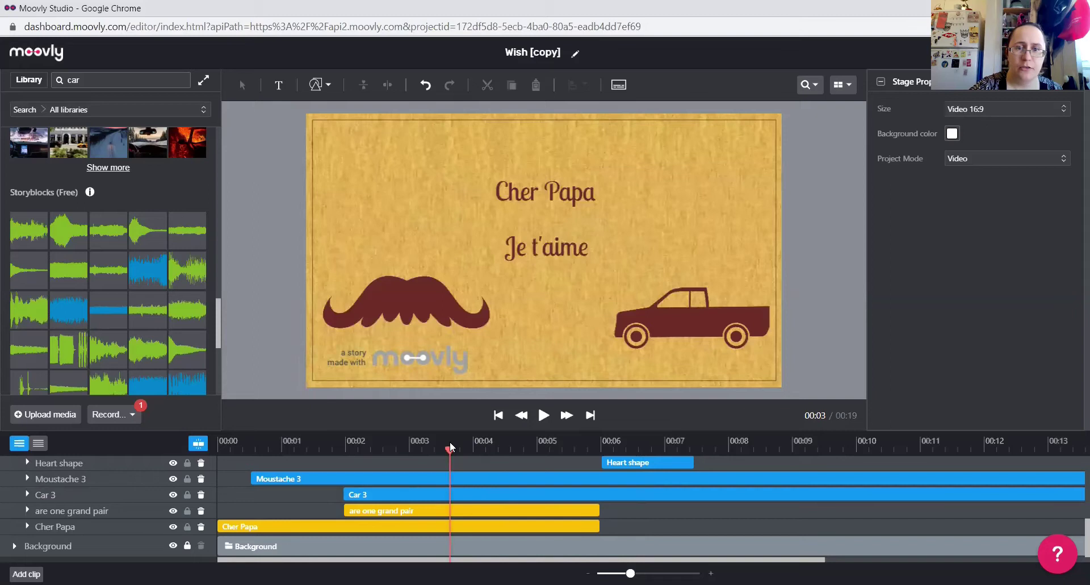
pyautogui.click(521, 193)
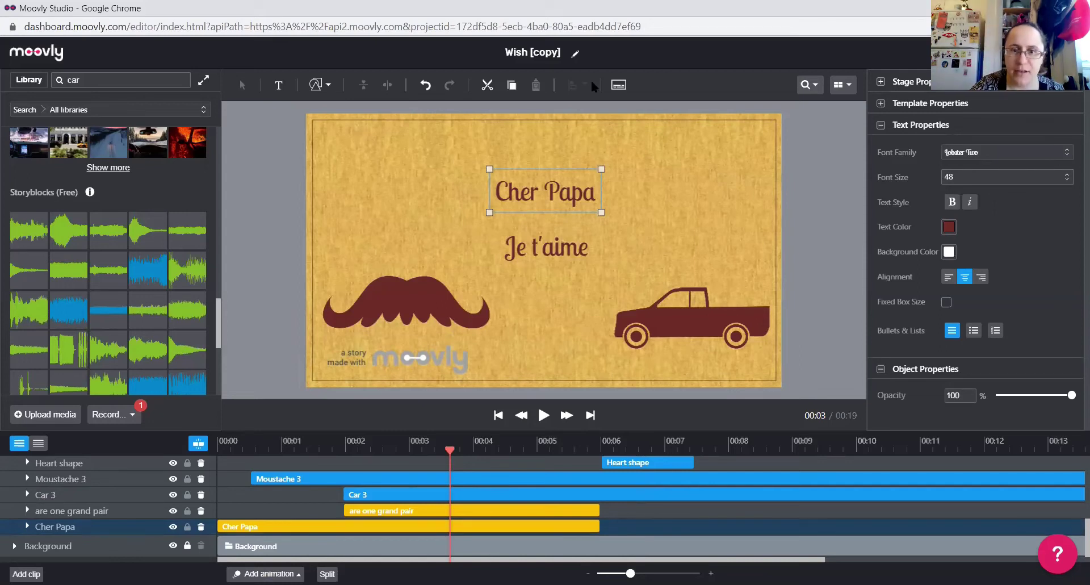
pyautogui.click(948, 227)
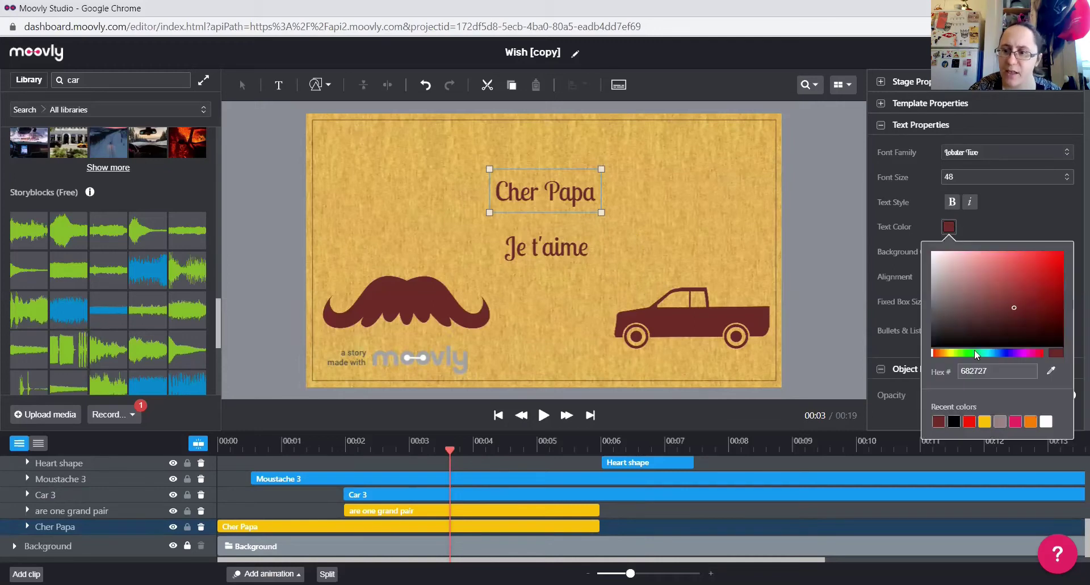
pyautogui.click(969, 421)
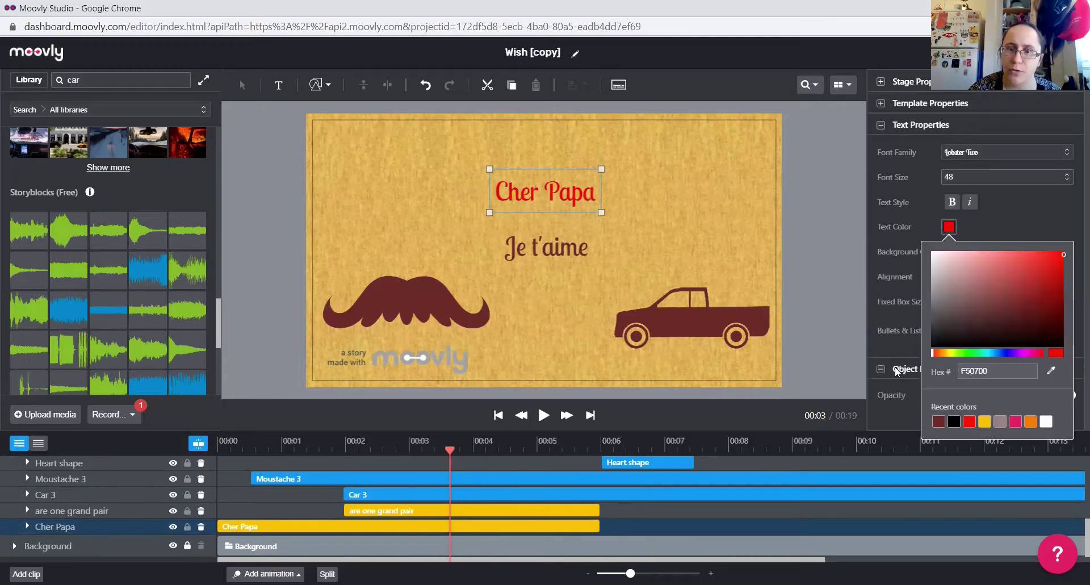
pyautogui.click(561, 247)
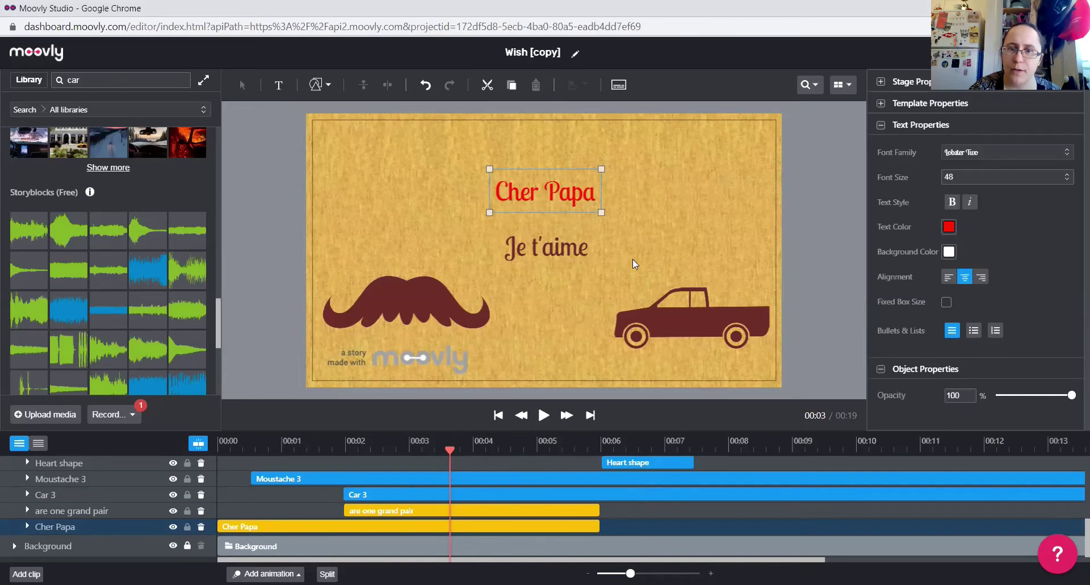
# Set the "Je t'aime" text colour to the same red, F50700
pyautogui.click(565, 250)
pyautogui.click(949, 227)
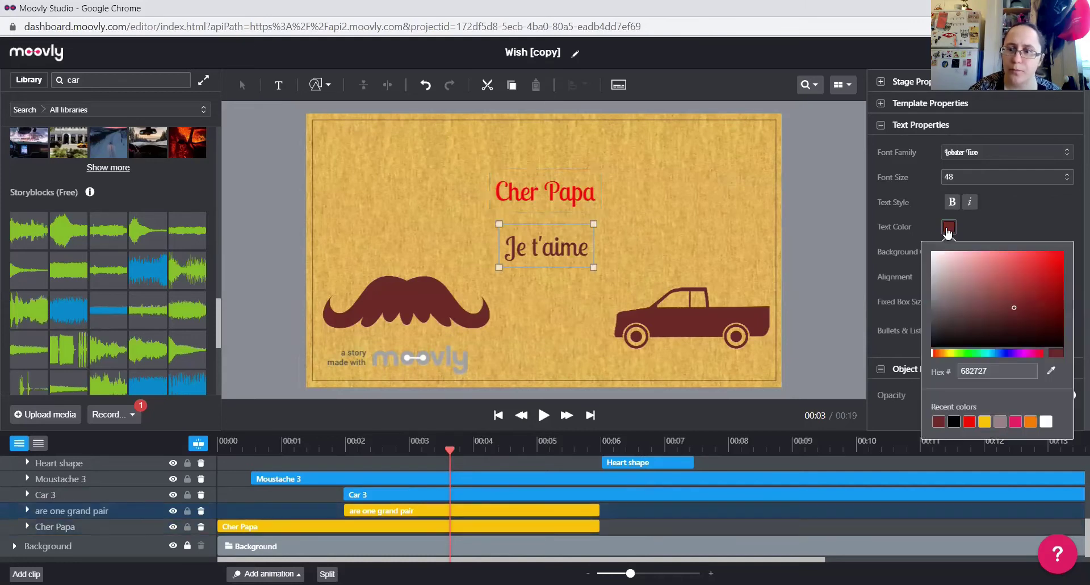
pyautogui.click(967, 421)
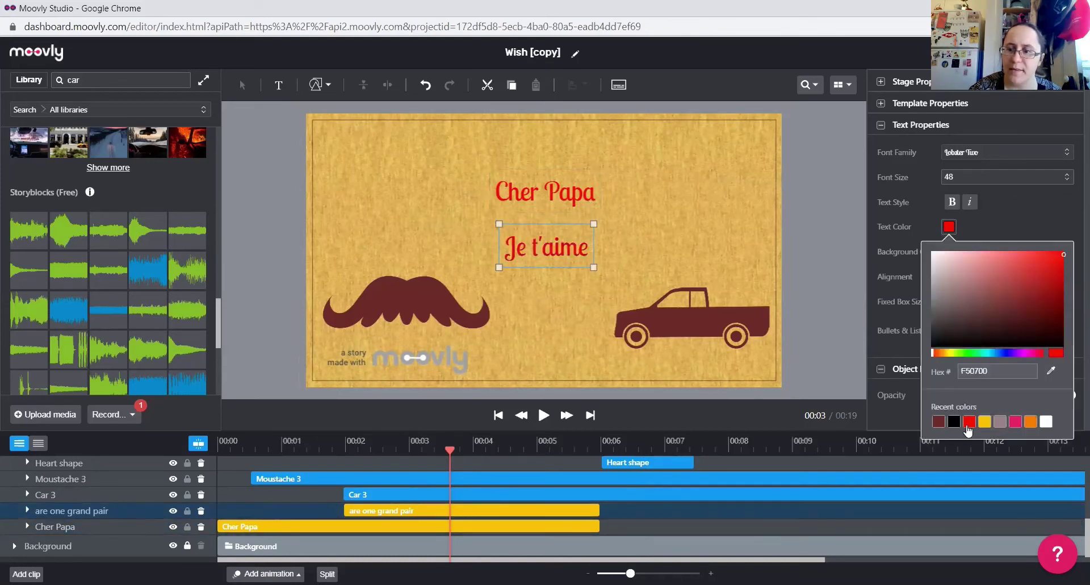
pyautogui.click(413, 292)
# Tint the moustache with the red from the recent colours
pyautogui.click(417, 303)
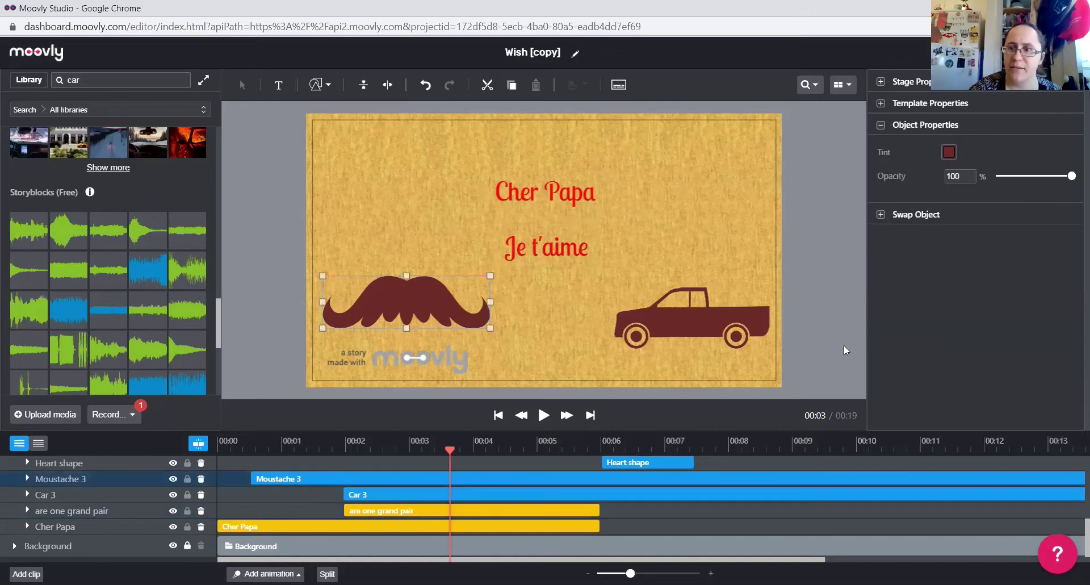
pyautogui.click(949, 152)
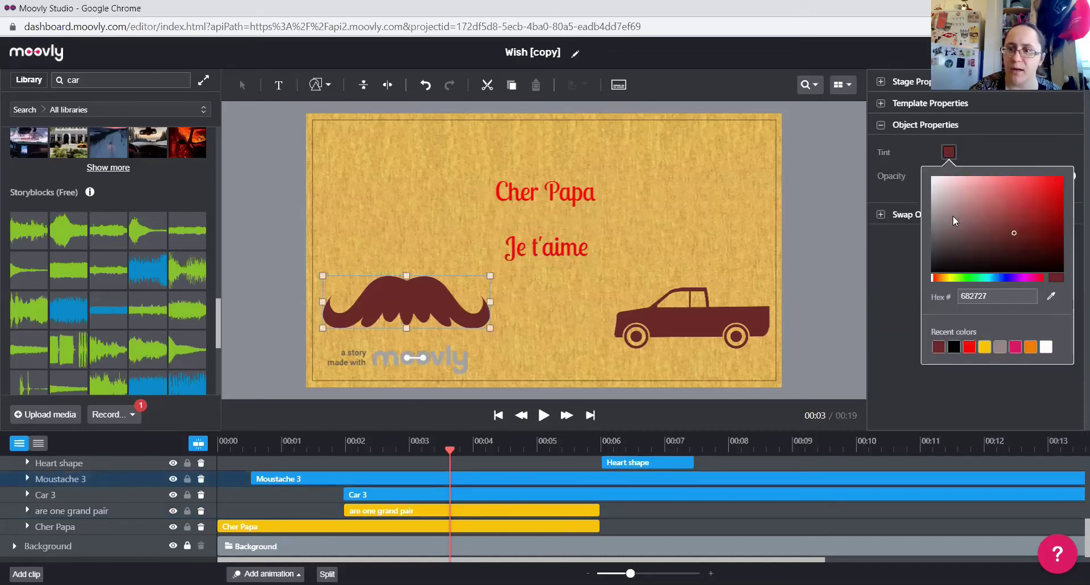
pyautogui.click(969, 347)
pyautogui.click(831, 242)
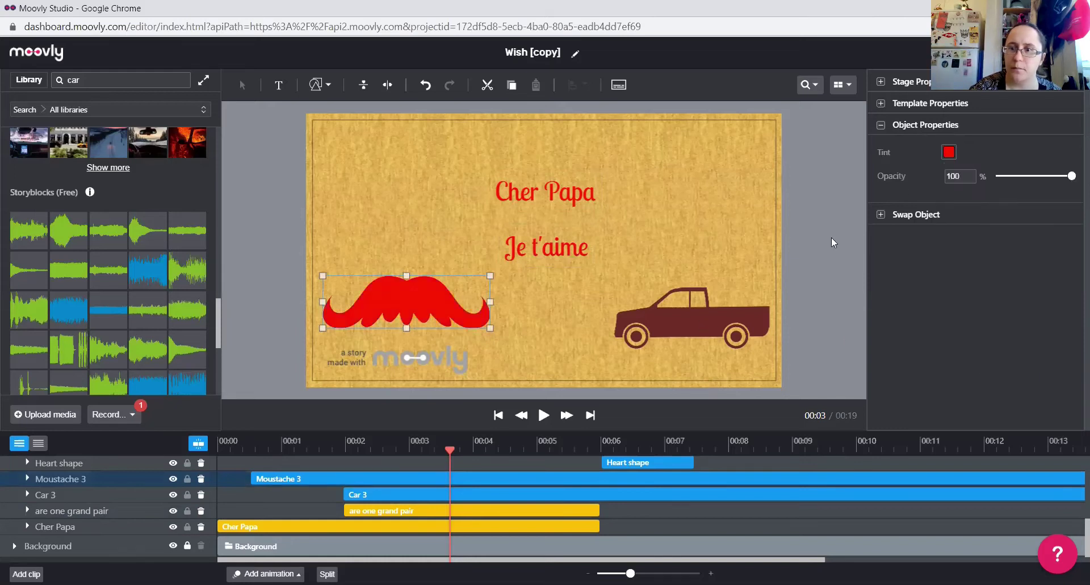
# Tint the pickup truck with the recent red, F50700
pyautogui.click(687, 308)
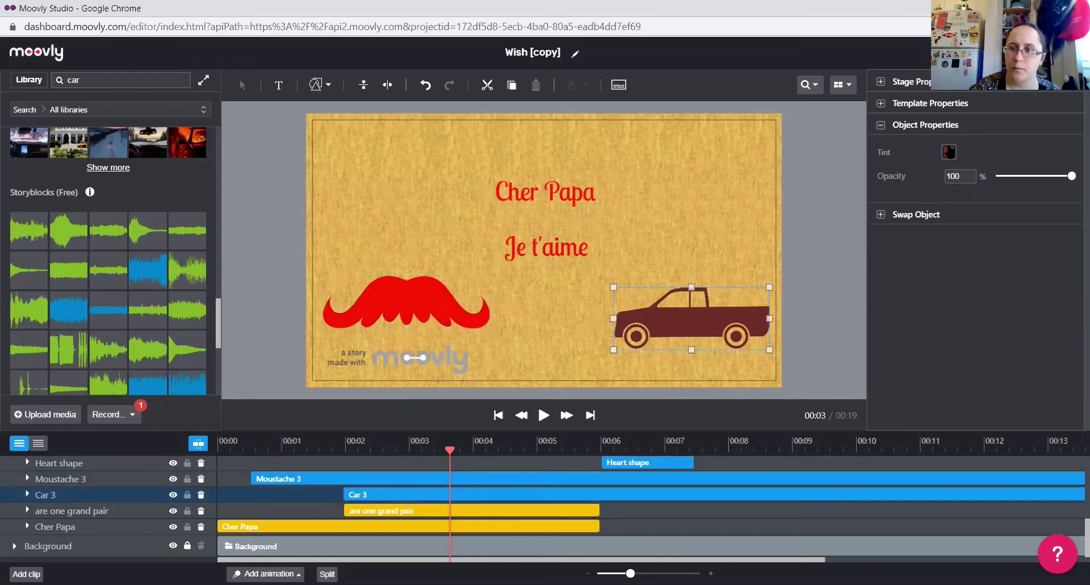
pyautogui.click(947, 152)
pyautogui.click(969, 346)
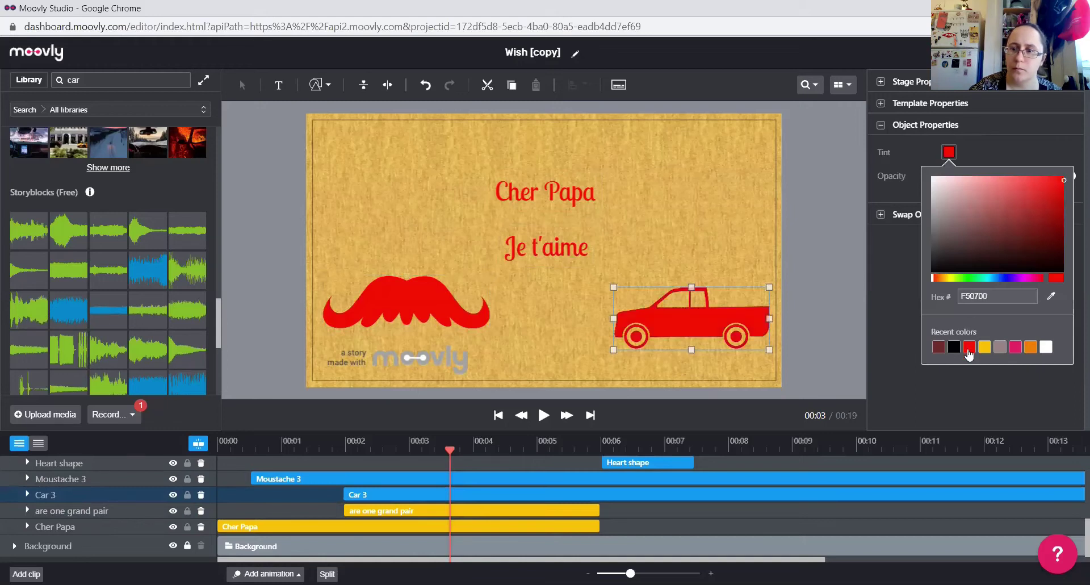
# Change the font of the "Cher Papa" text to the cut-out-letter style listed between Disco and Fira Sans
pyautogui.click(547, 192)
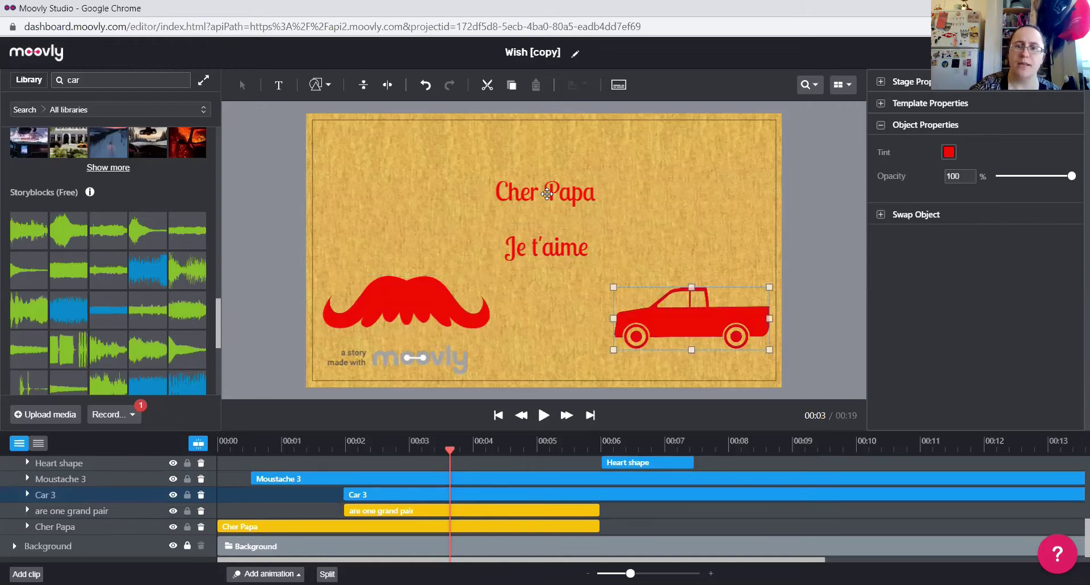
pyautogui.click(546, 190)
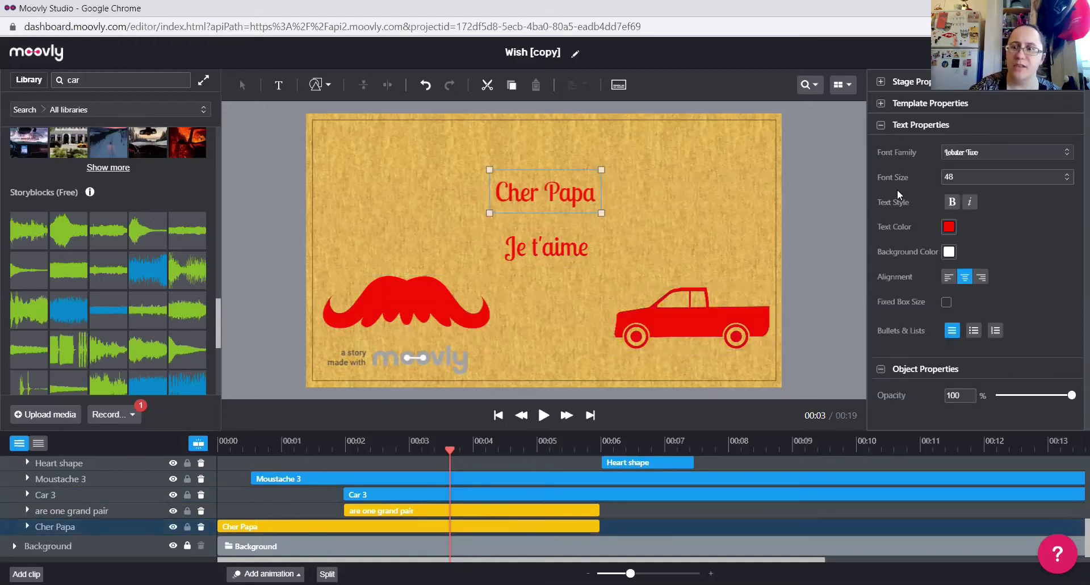
pyautogui.click(965, 152)
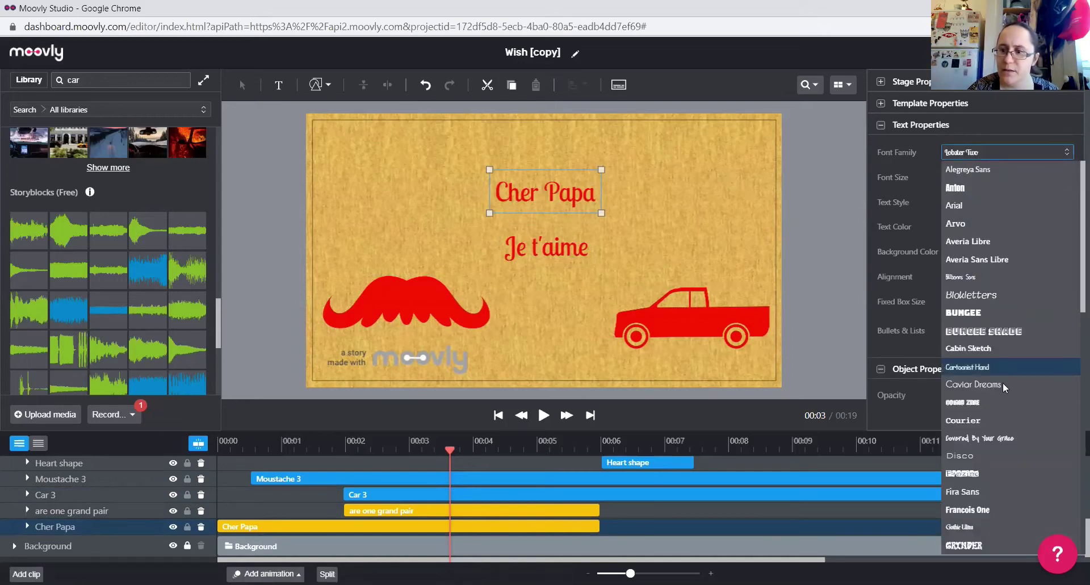
pyautogui.click(955, 473)
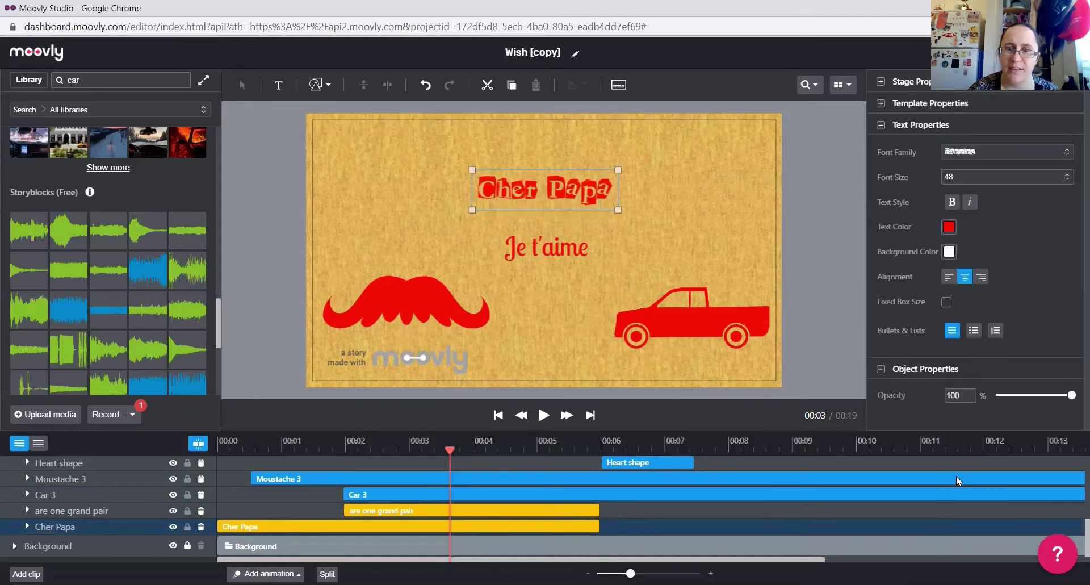
# Give the "Je t'aime" text the same cut-out-letter font as "Cher Papa"
pyautogui.click(559, 248)
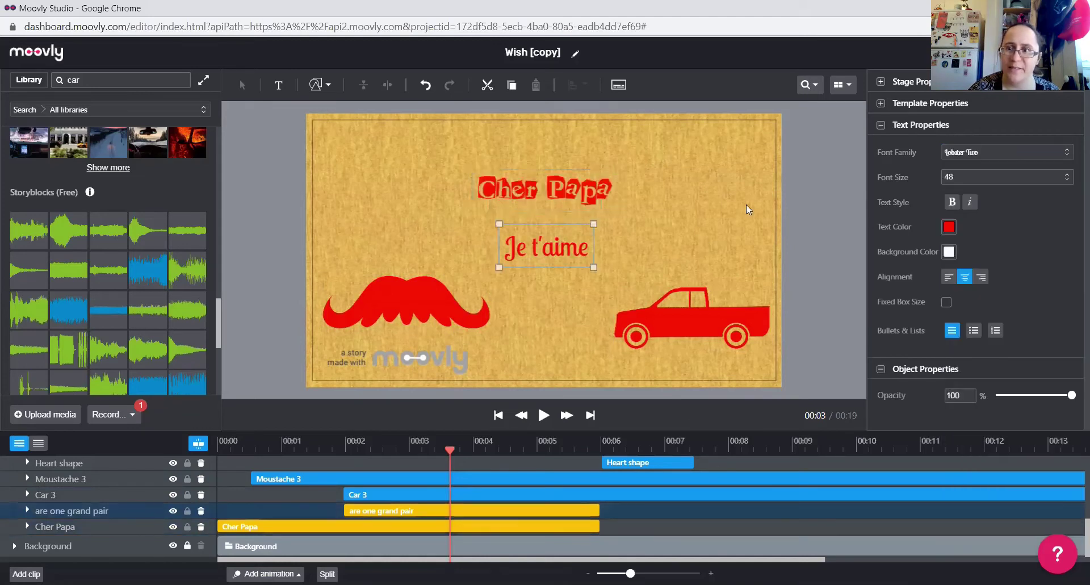
pyautogui.click(959, 152)
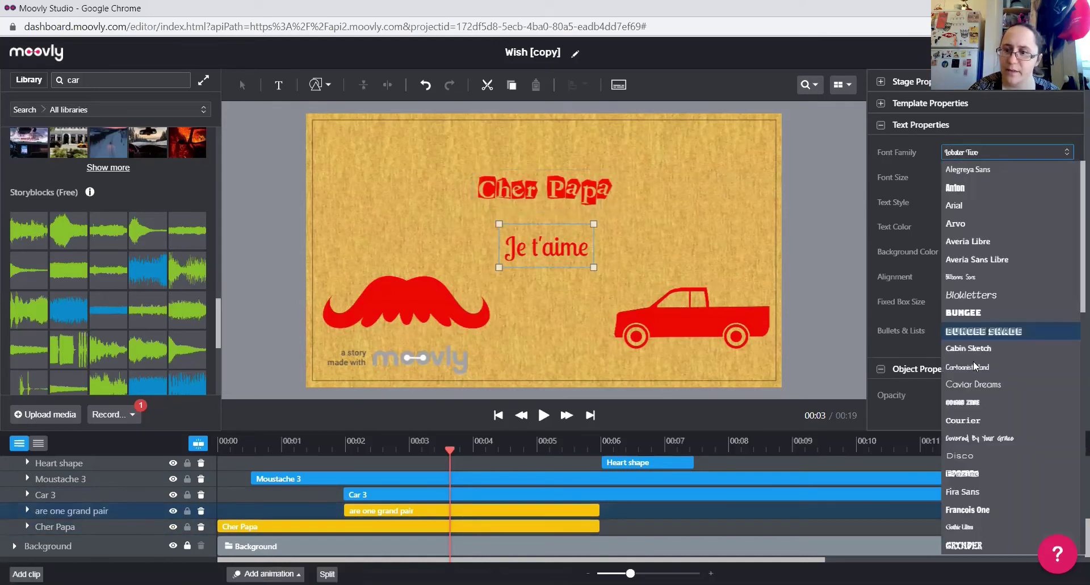
pyautogui.click(963, 473)
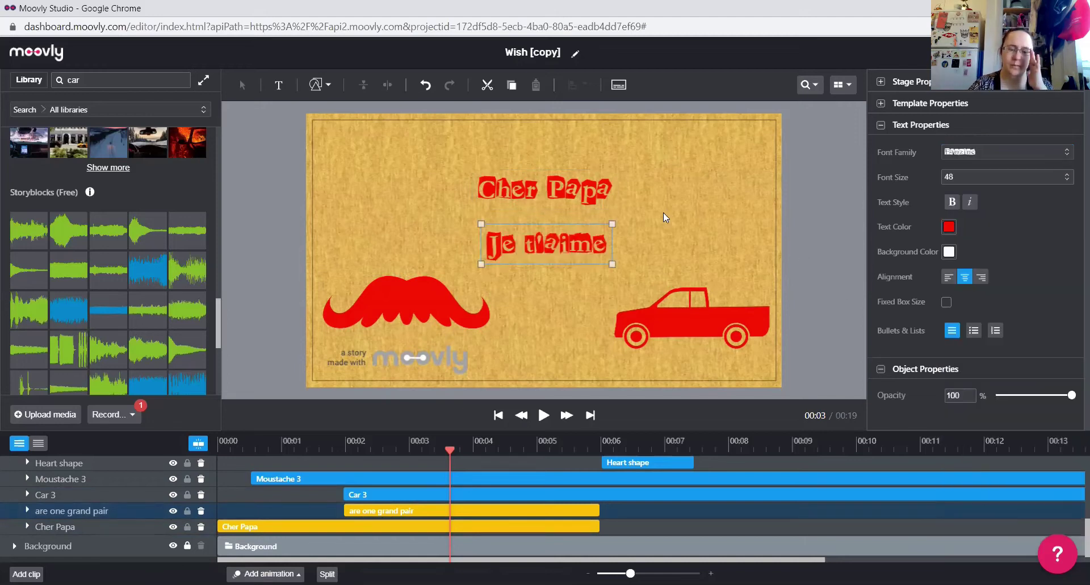
# Try enlarging the "Je t'aime" text gradually to a font size of 54.7
pyautogui.moveTo(611, 223); pyautogui.dragTo(613, 220)
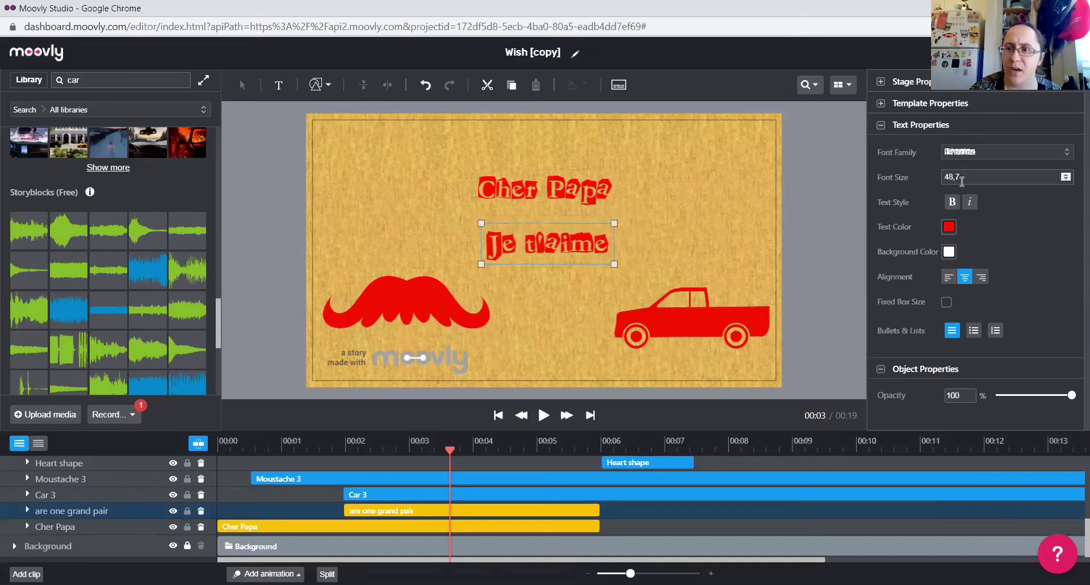
pyautogui.click(1065, 175)
pyautogui.click(1065, 175)
pyautogui.click(1065, 175)
pyautogui.click(1065, 175)
pyautogui.click(1065, 176)
pyautogui.click(1065, 175)
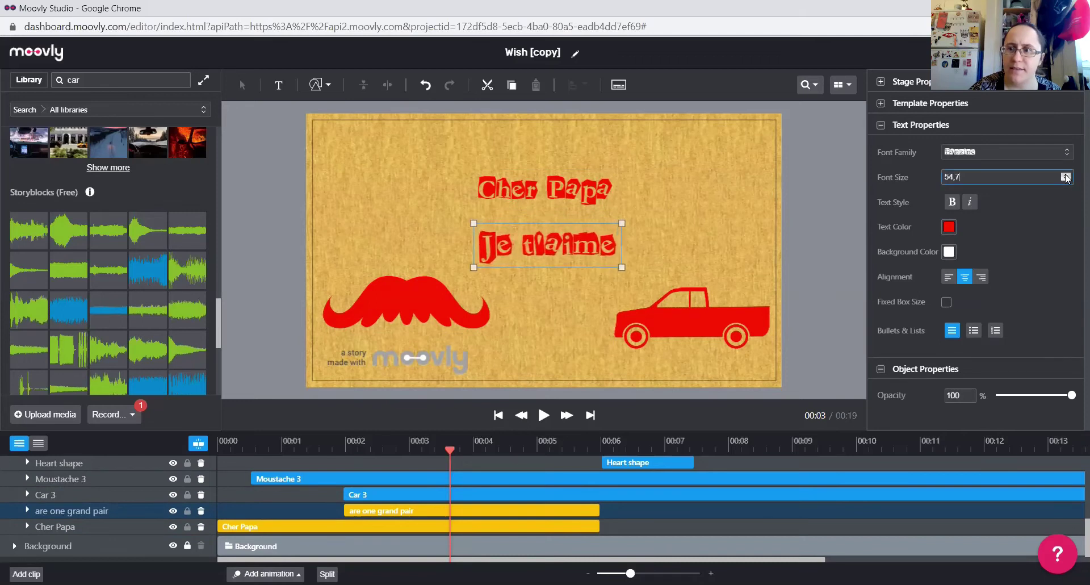
# Set the font size of the "Je t'aime" text to 64 pt and deselect it
pyautogui.click(1030, 178)
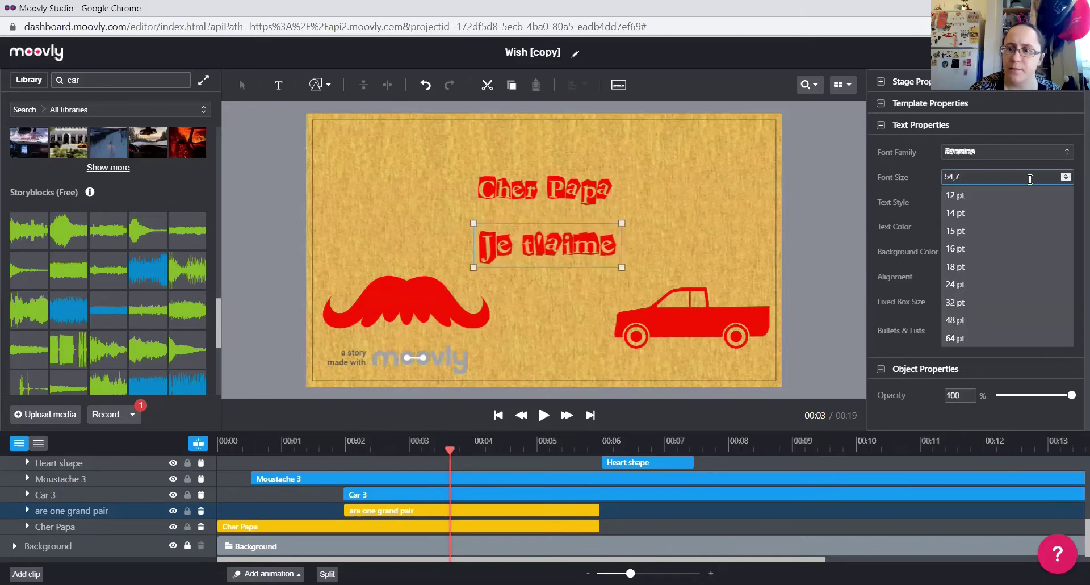
pyautogui.click(971, 337)
pyautogui.click(695, 177)
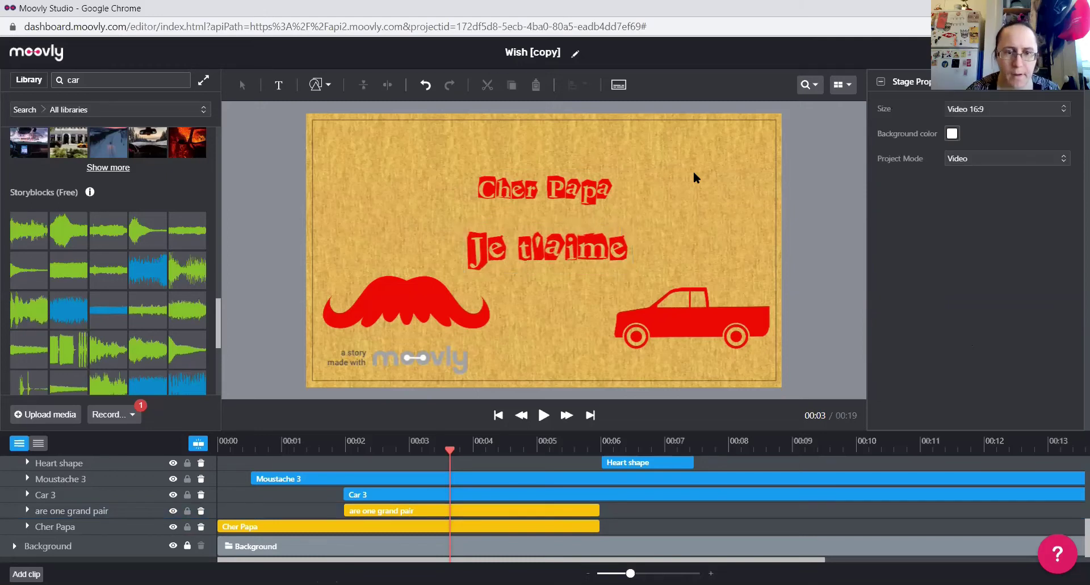
# Play the video from the current position through about eleven seconds to review the following scene
pyautogui.click(544, 414)
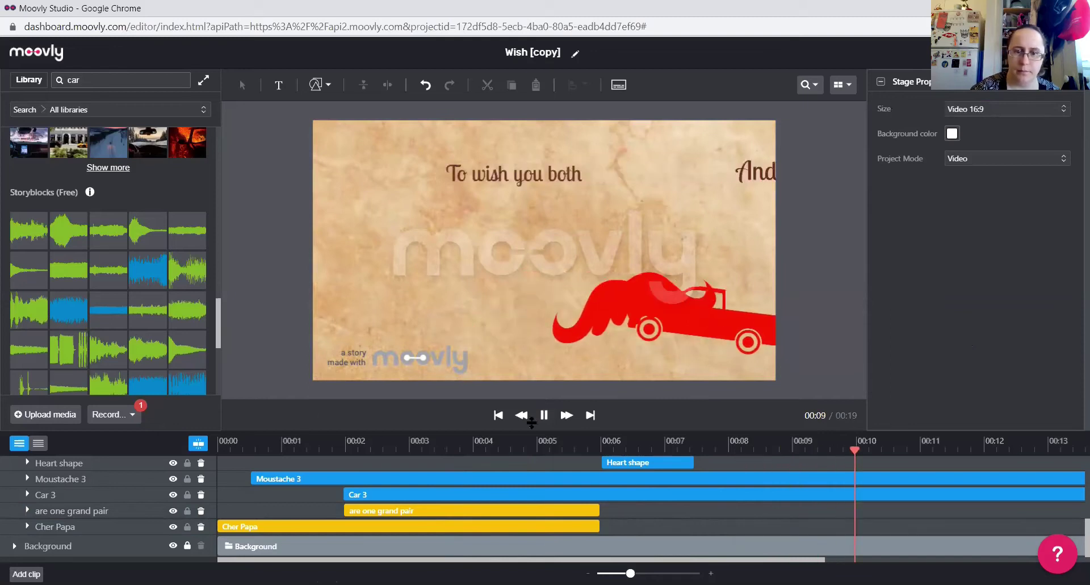
pyautogui.click(965, 453)
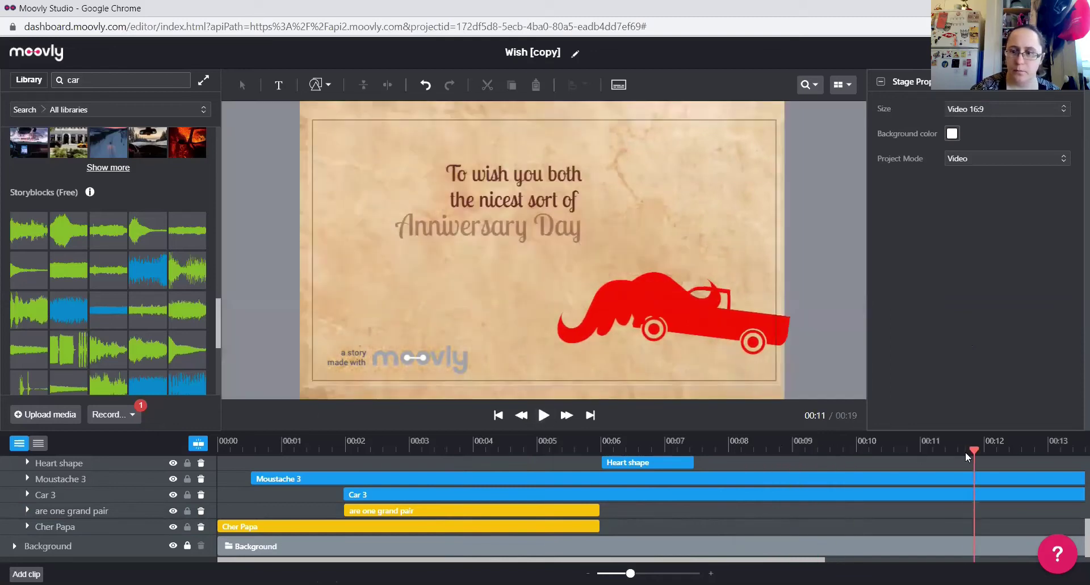
# Return the playhead to about eight seconds and replace "And this is sent your way" with "Donc je t'envoie cette carte"
pyautogui.moveTo(965, 452); pyautogui.dragTo(805, 444)
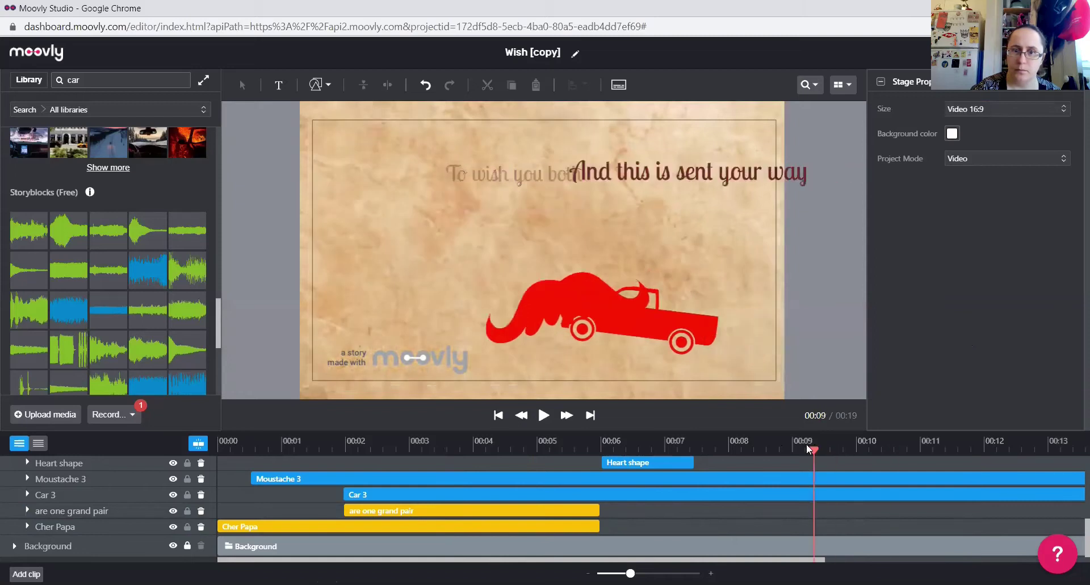
pyautogui.click(733, 446)
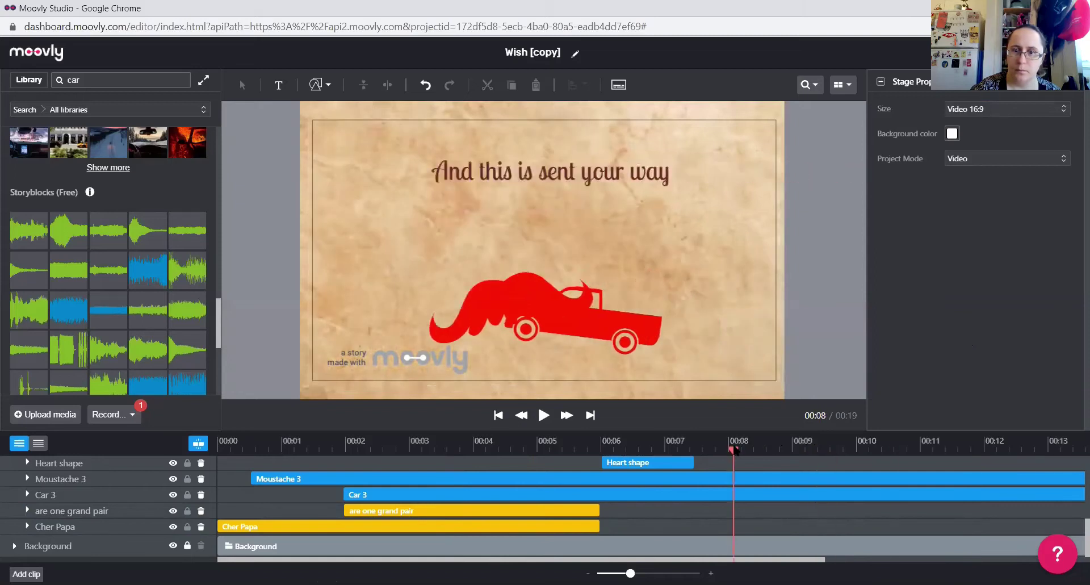
pyautogui.click(558, 172)
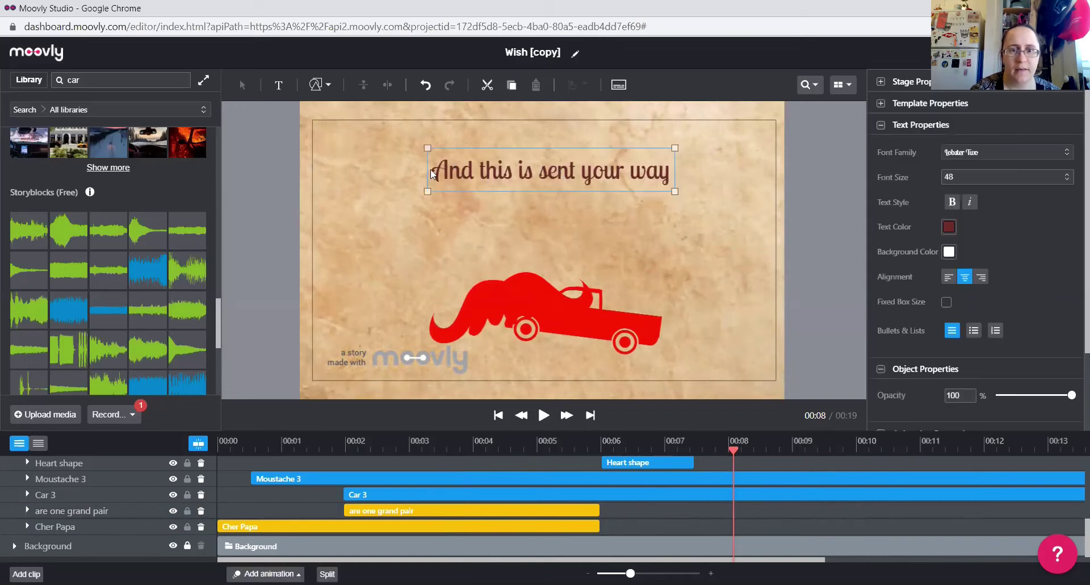
pyautogui.moveTo(435, 169); pyautogui.dragTo(689, 156)
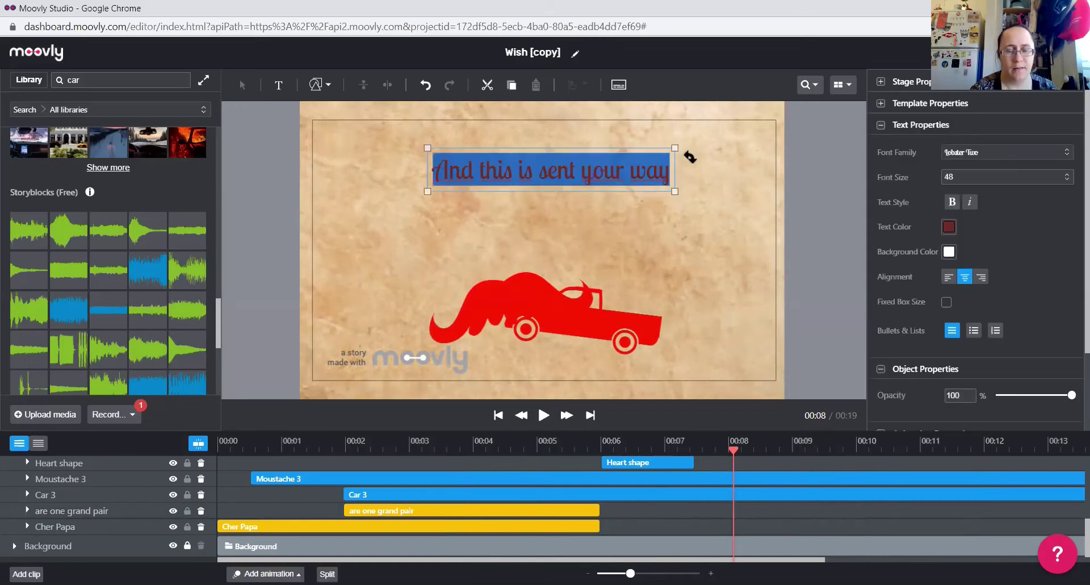
pyautogui.write('Donc')
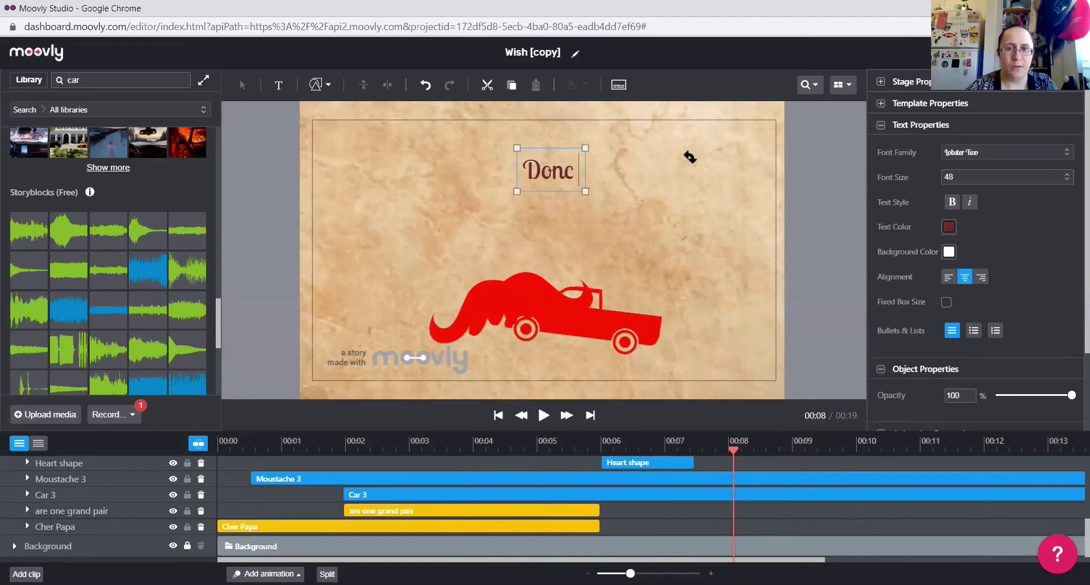
pyautogui.write(" je t'env")
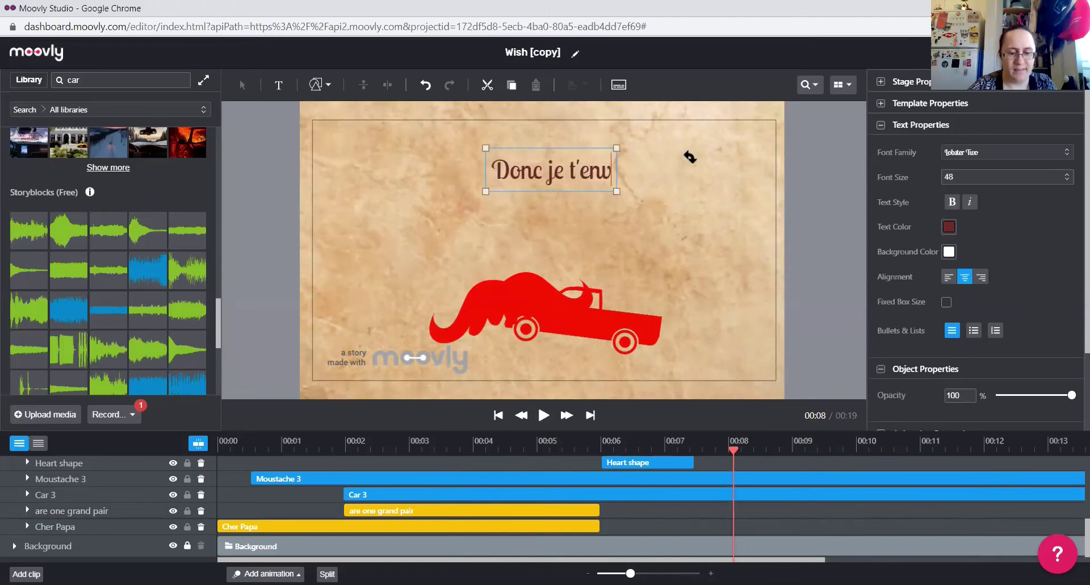
pyautogui.write('oie cette ')
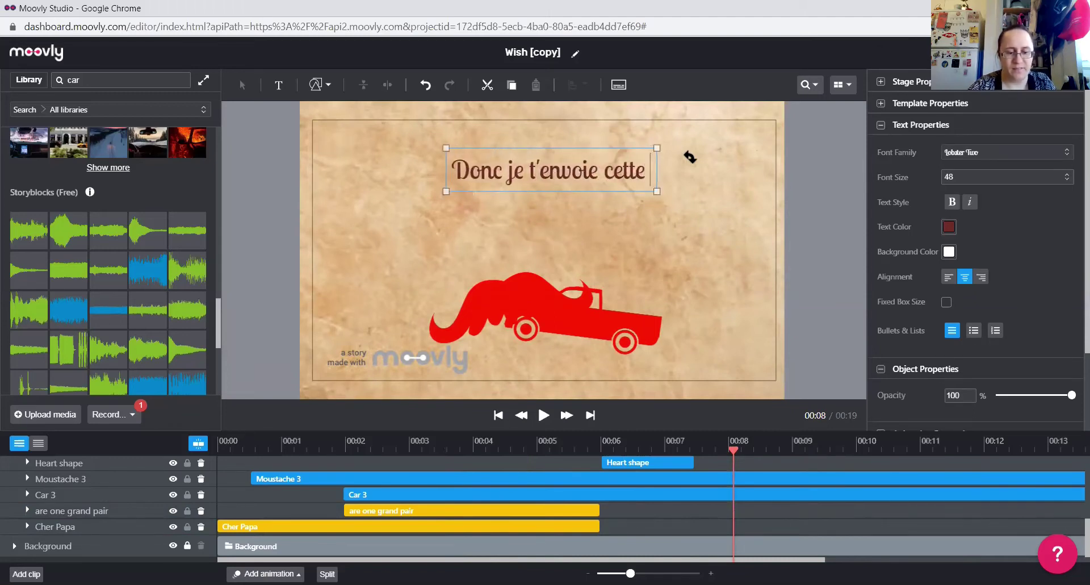
pyautogui.write('carte')
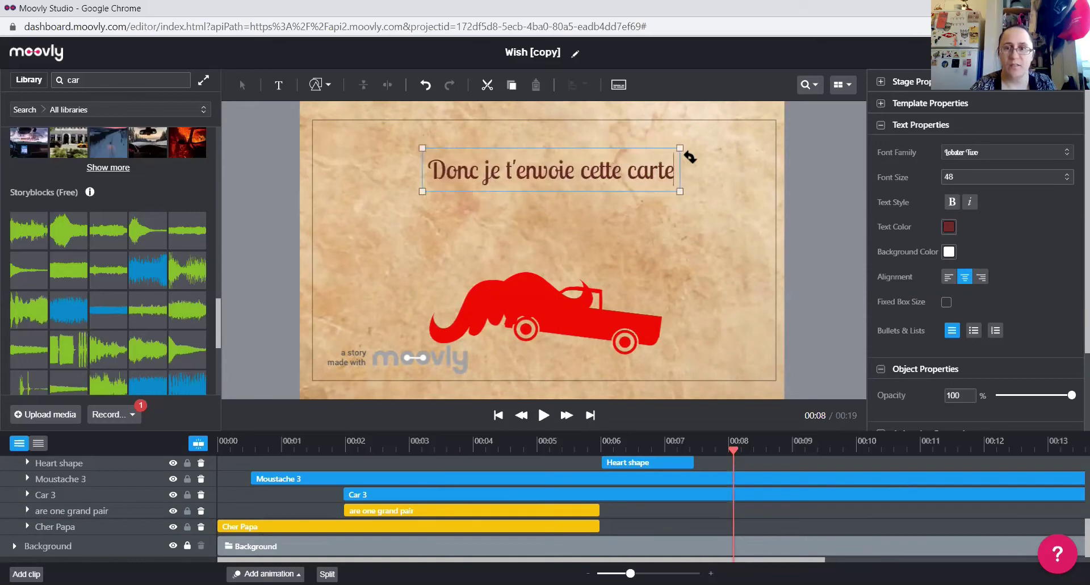
# Set the "Donc je t'envoie cette carte" text to the recent red and the cut-out-letter font used in the opening scene
pyautogui.click(952, 227)
pyautogui.click(968, 421)
pyautogui.click(1067, 153)
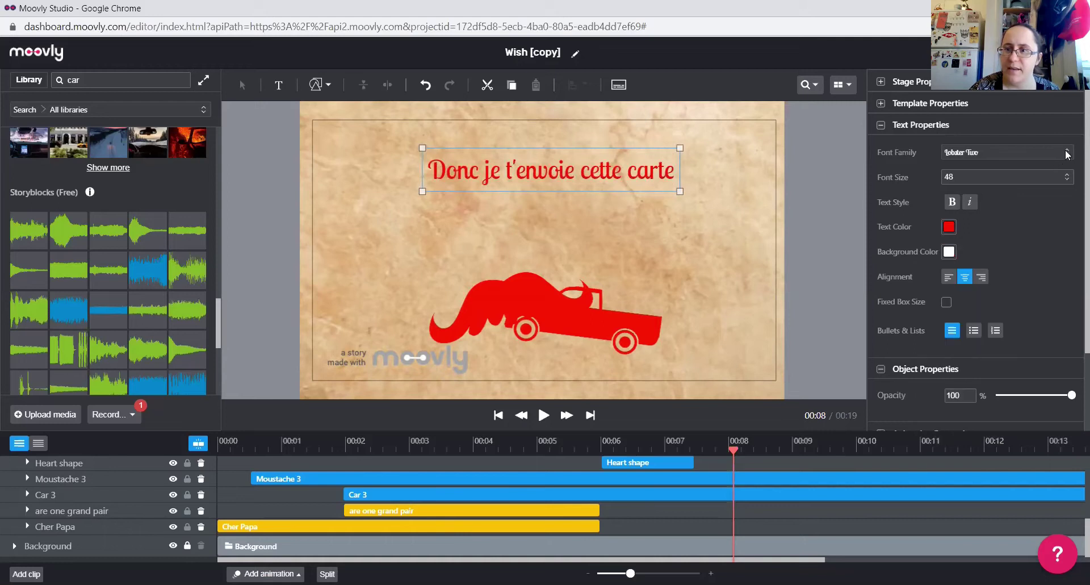
pyautogui.click(968, 151)
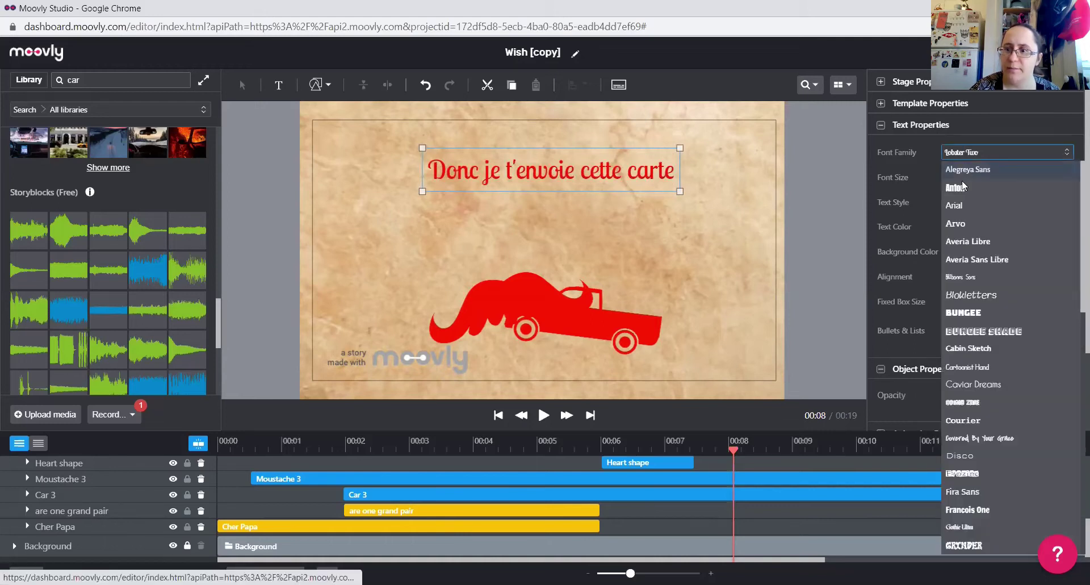
pyautogui.click(959, 474)
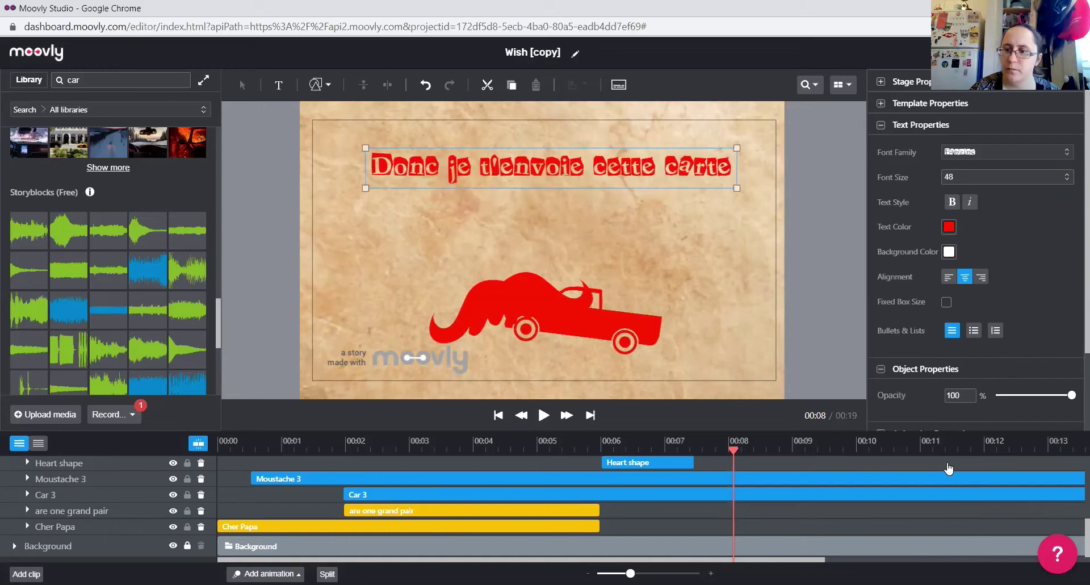
# Try left and right alignment and a bulleted list on the "Donc je t'envoie cette carte" text, restoring centred, unbulleted text
pyautogui.click(948, 278)
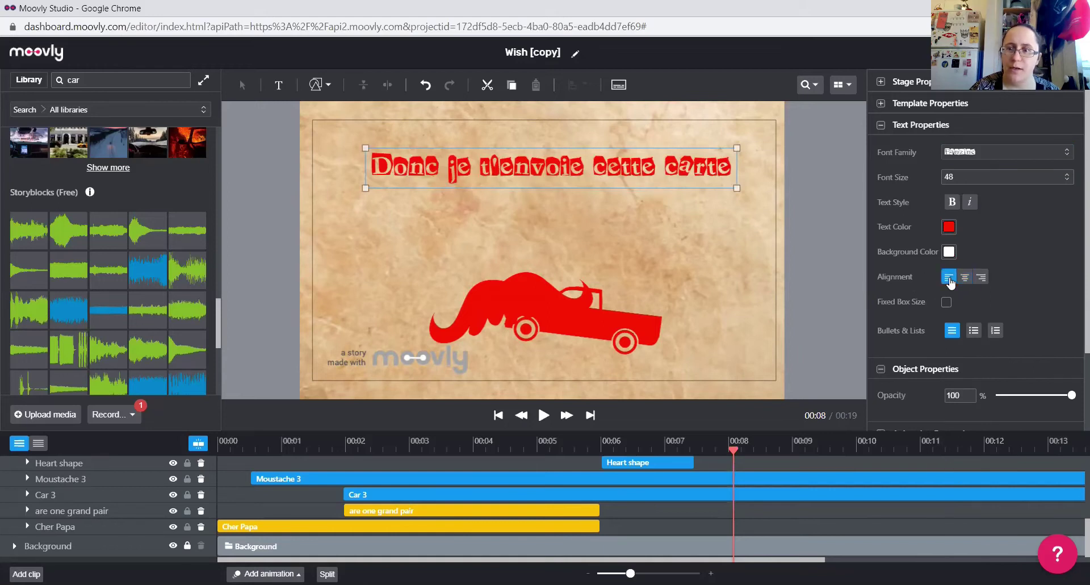
pyautogui.click(980, 277)
pyautogui.click(964, 276)
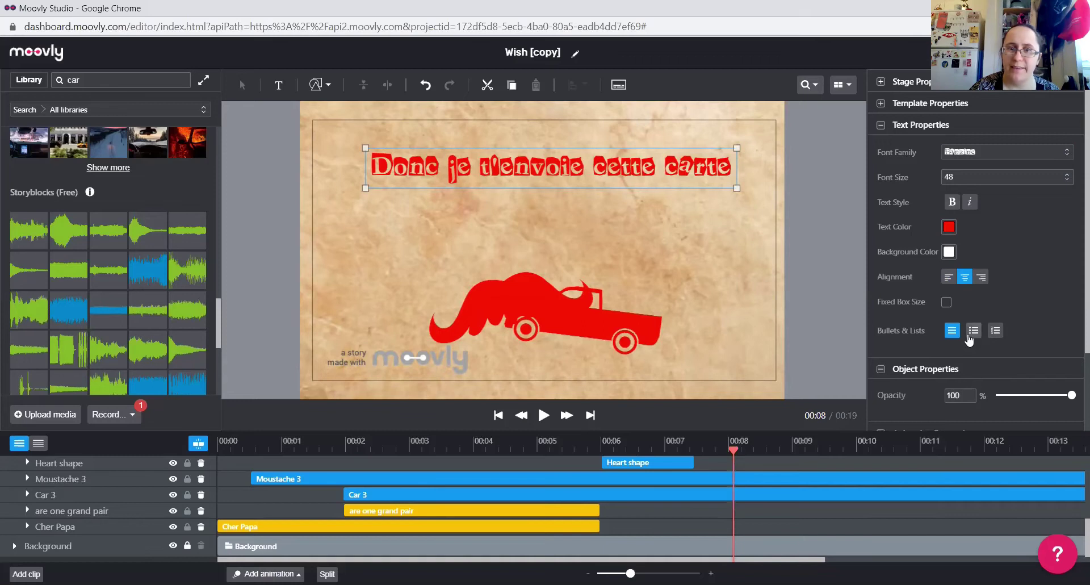
pyautogui.click(972, 331)
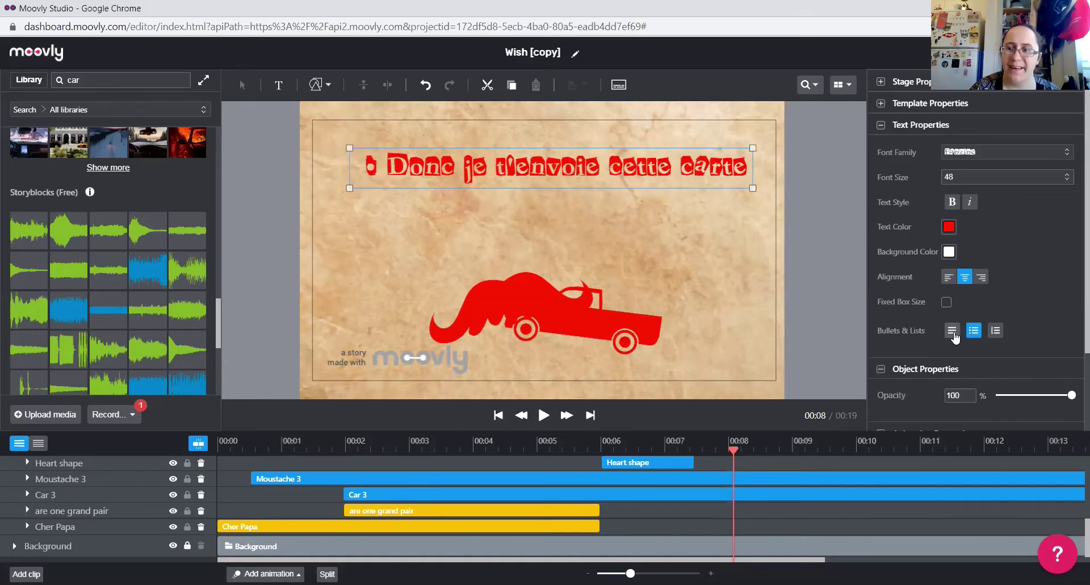
pyautogui.click(951, 331)
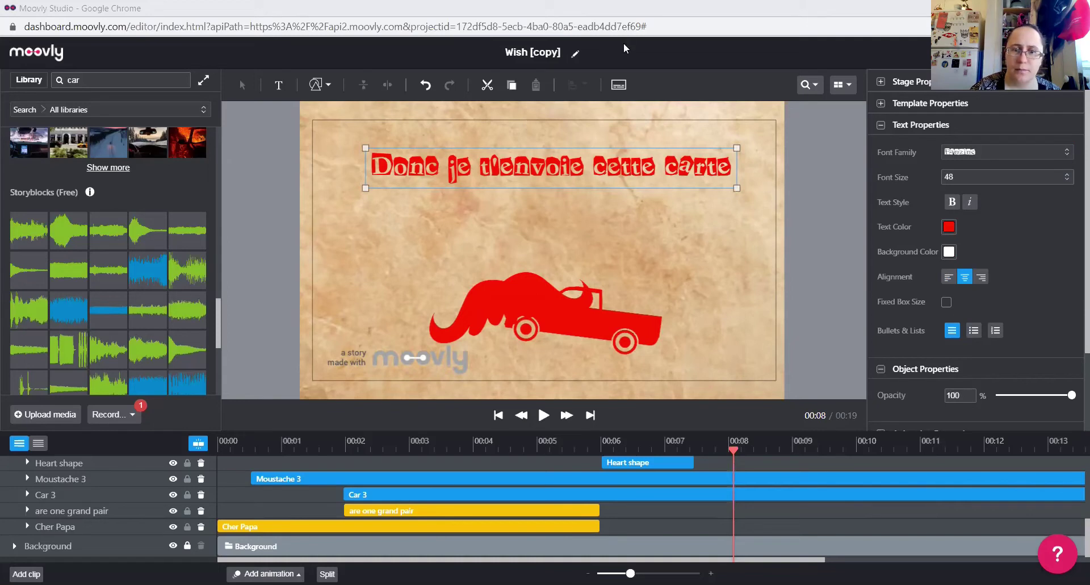
# Play the video on to about ten seconds and replace "To wish you both" with "Pour te souhaiter"
pyautogui.click(543, 417)
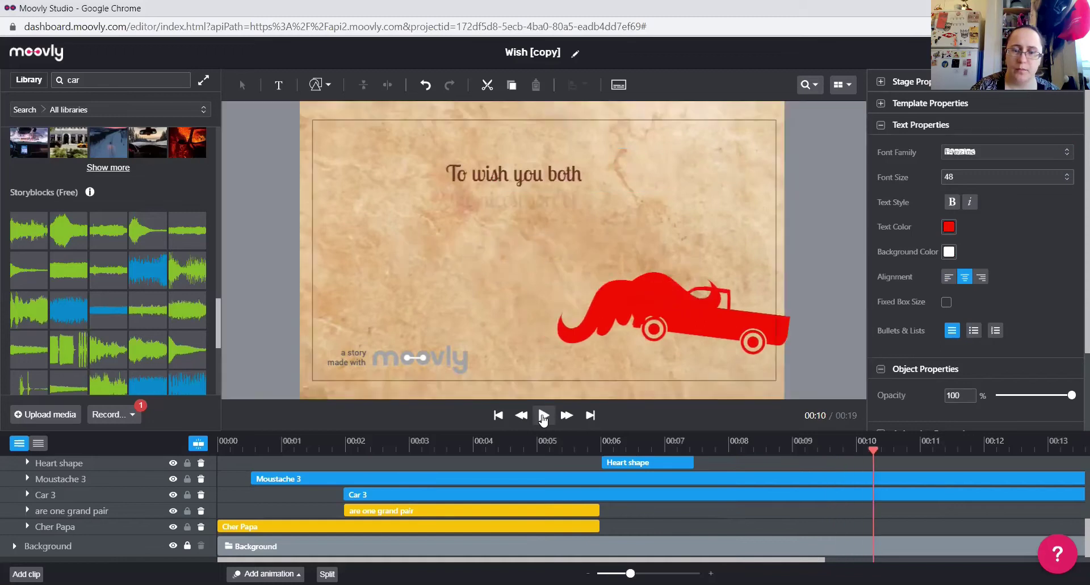
pyautogui.click(523, 179)
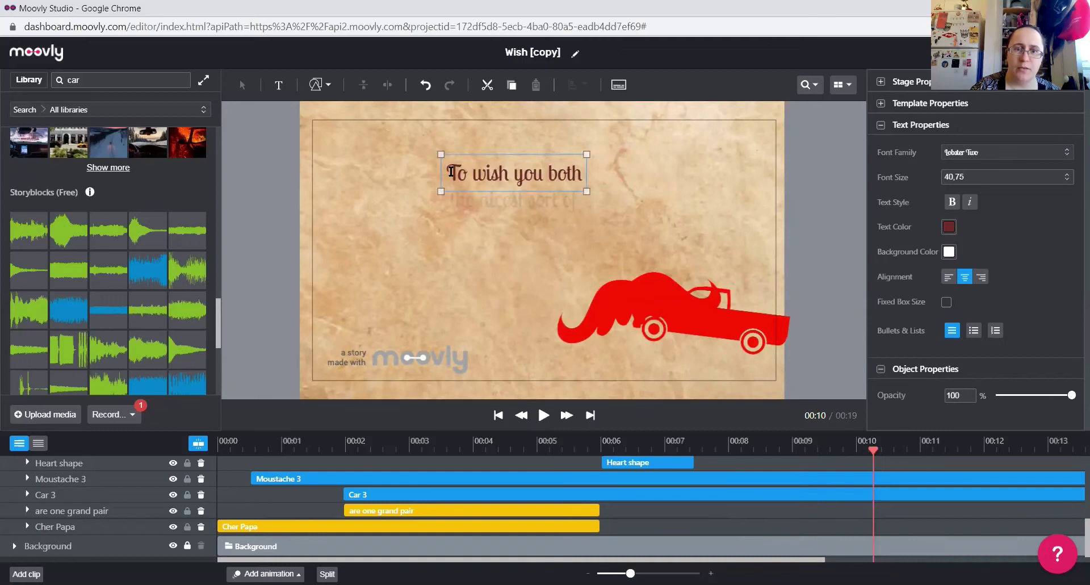
pyautogui.doubleClick(483, 175)
pyautogui.write('Po')
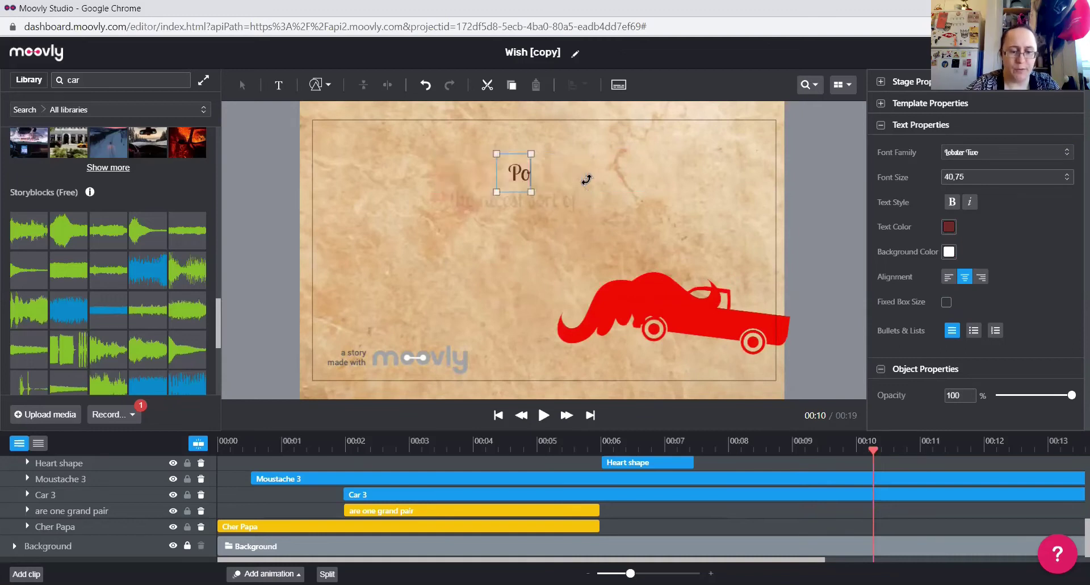
pyautogui.write('ur te souhaiter')
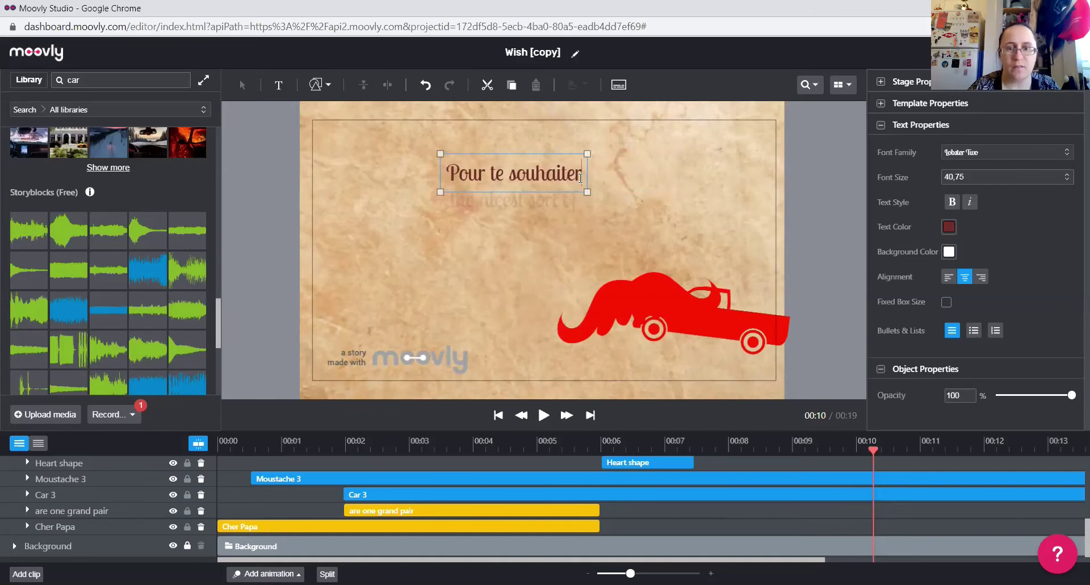
# Clear the line above "the nicest sort of" and re-enter it as "Pour te souhaiter", correcting the misspelt "souhaiter"
pyautogui.hotkey('ctrl', 'a')
pyautogui.write('P')
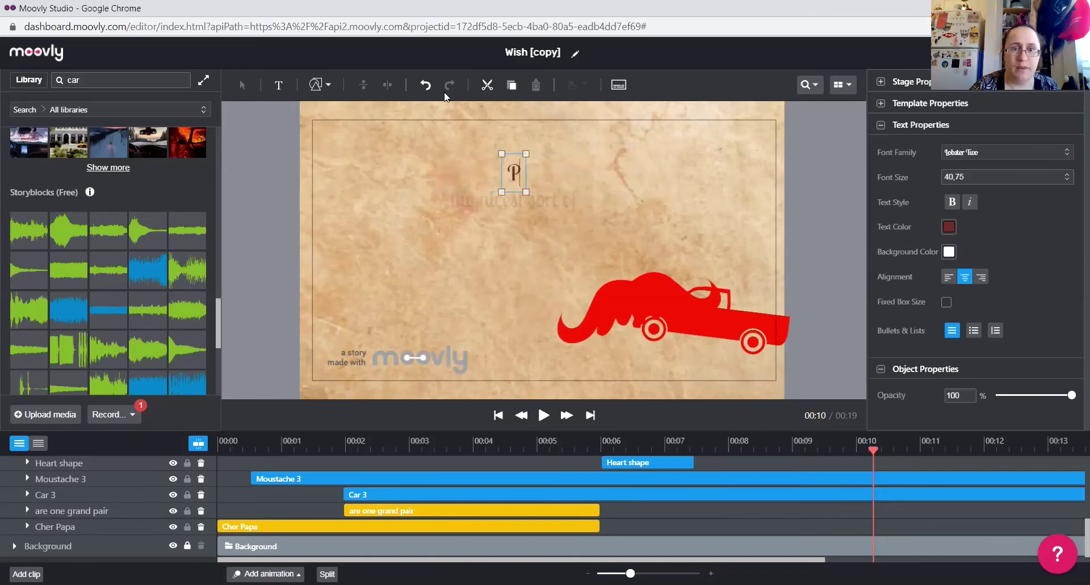
pyautogui.click(425, 86)
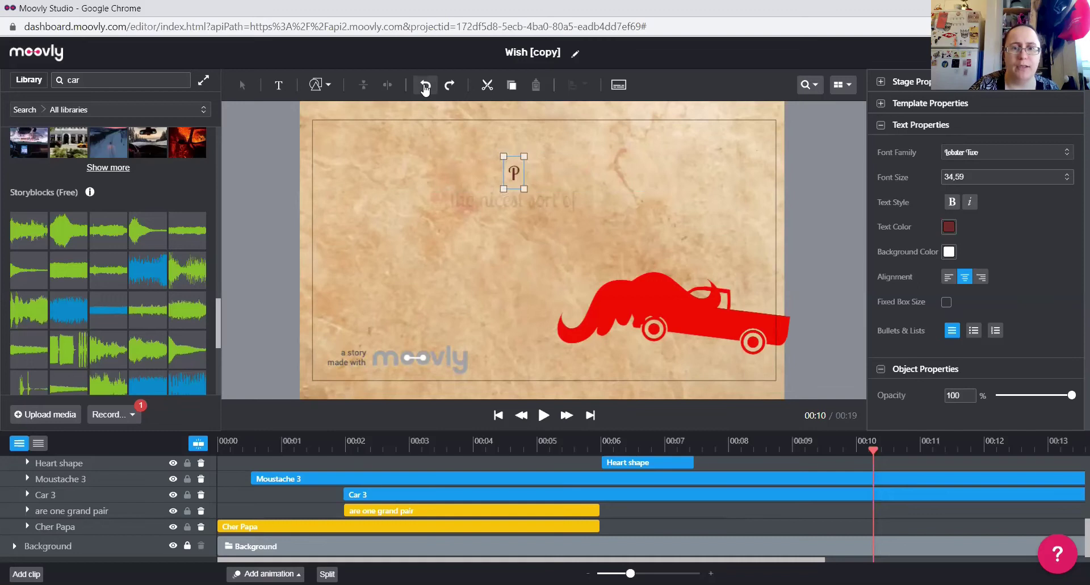
pyautogui.click(515, 171)
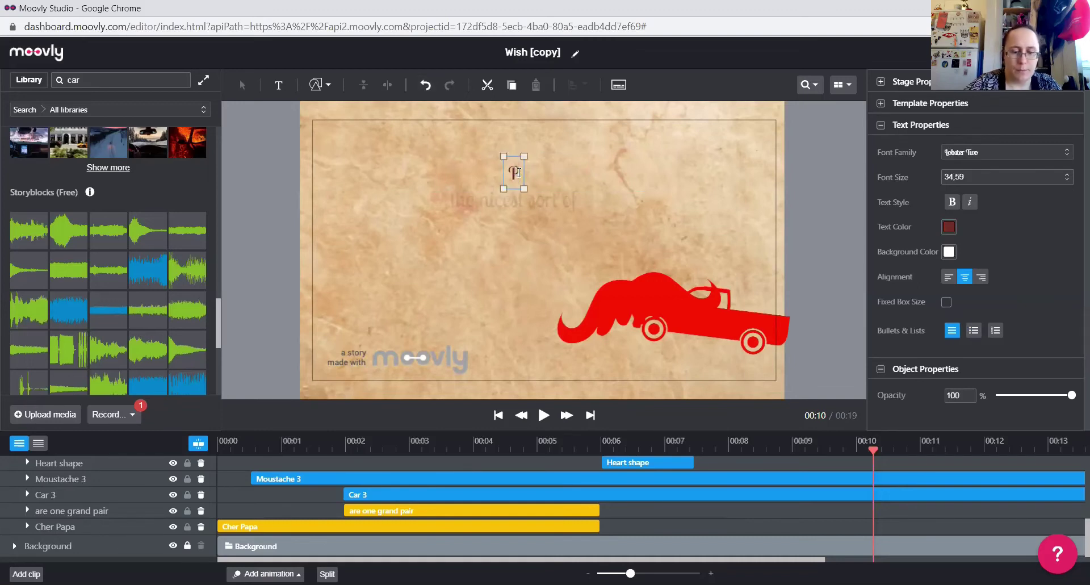
pyautogui.write('our te souhaiter')
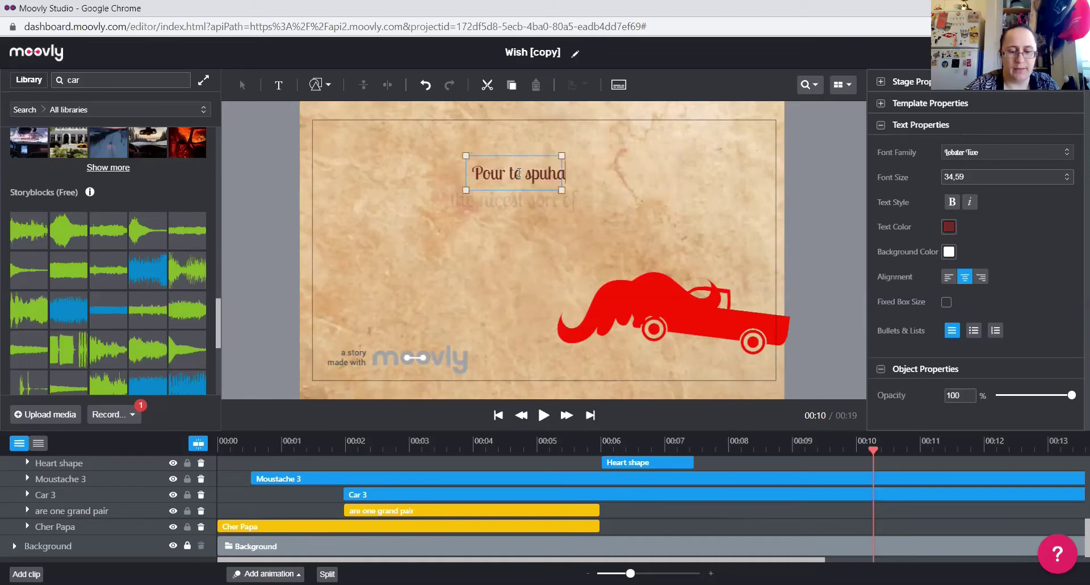
pyautogui.click(522, 174)
pyautogui.press('BackSpace')
pyautogui.write('o')
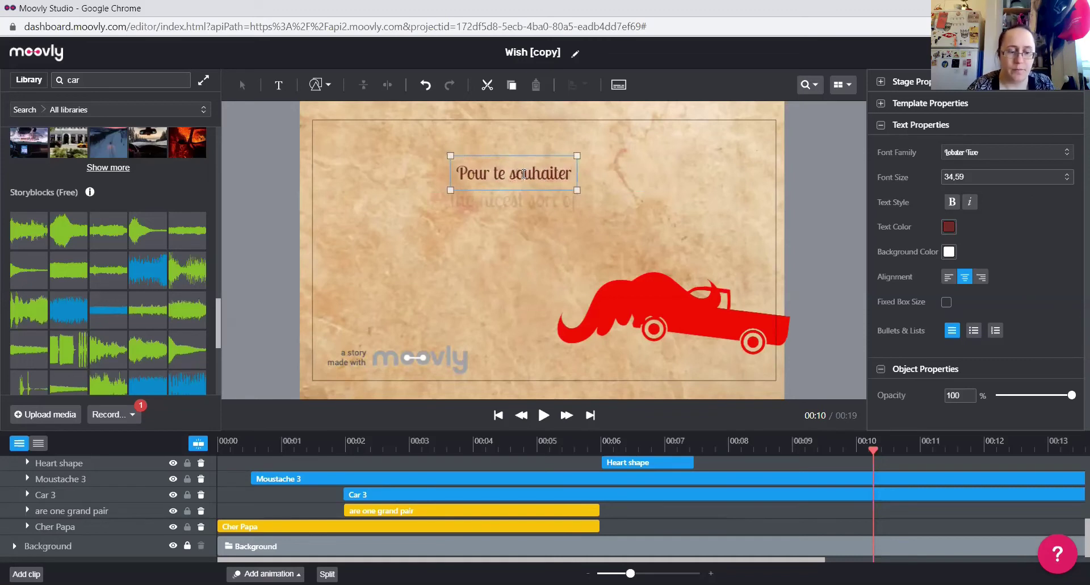
# Format the "Pour te souhaiter" text with the recent red F50700, the cut-out-letter font and a size of 48 pt
pyautogui.hotkey('ctrl', 'a')
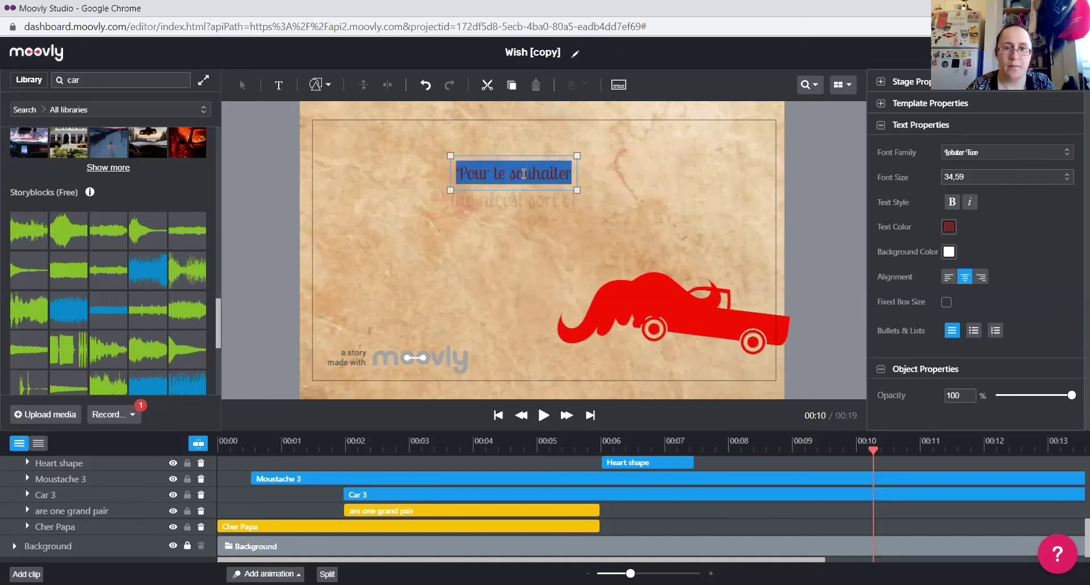
pyautogui.click(949, 227)
pyautogui.click(969, 423)
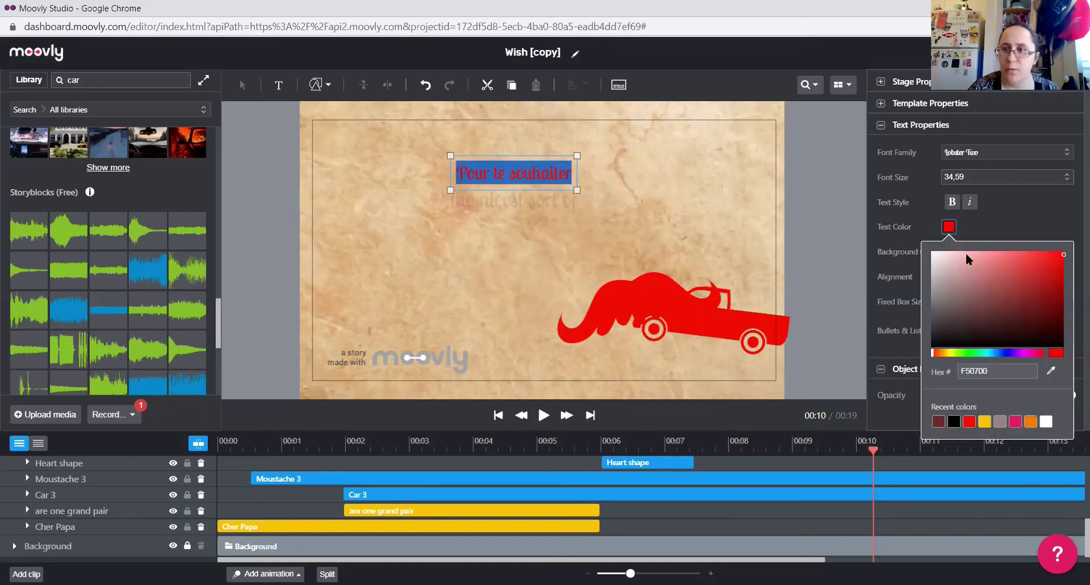
pyautogui.click(968, 152)
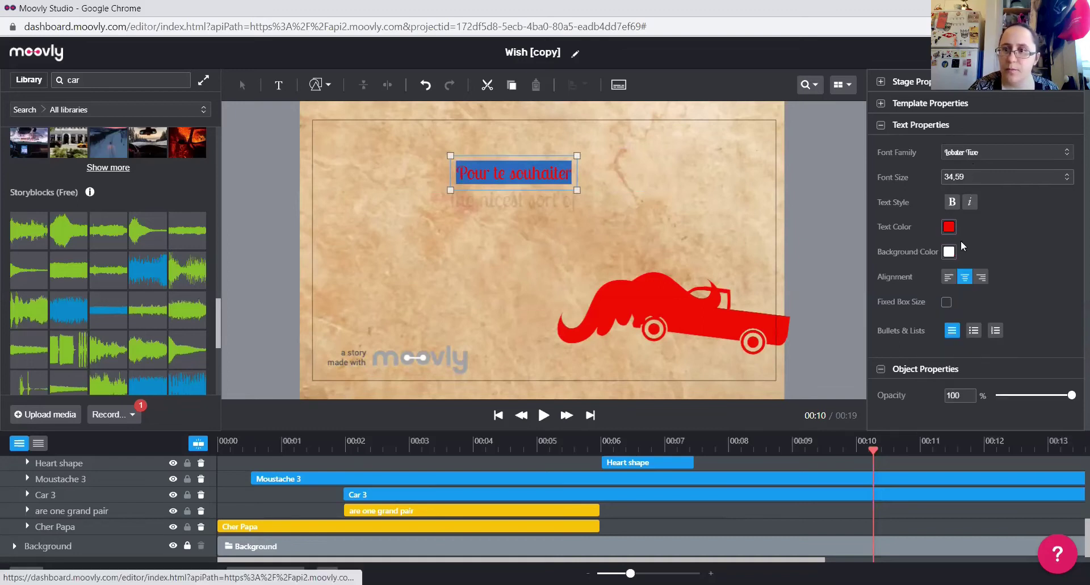
pyautogui.click(970, 152)
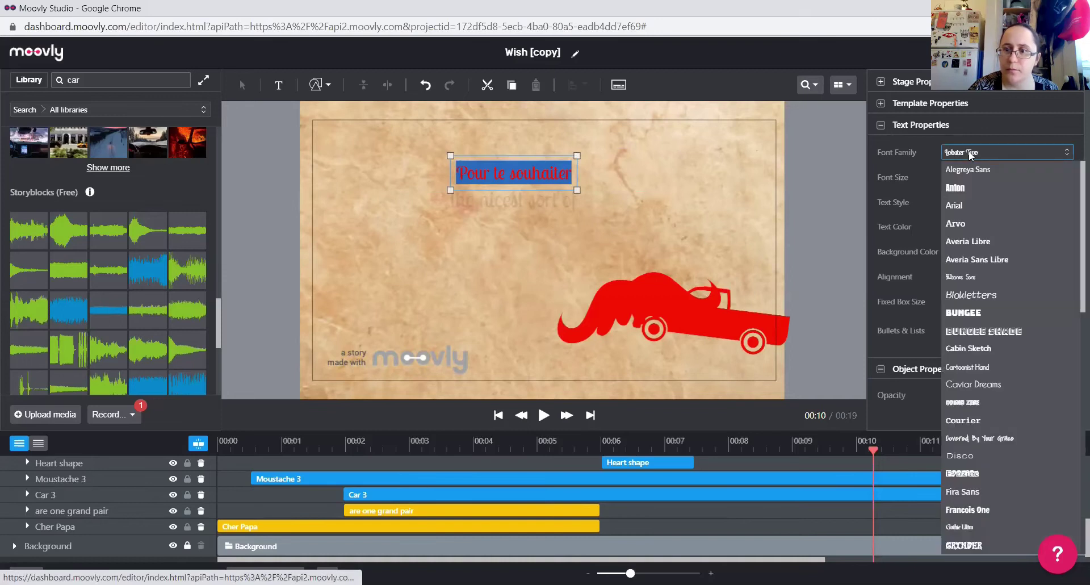
pyautogui.click(960, 472)
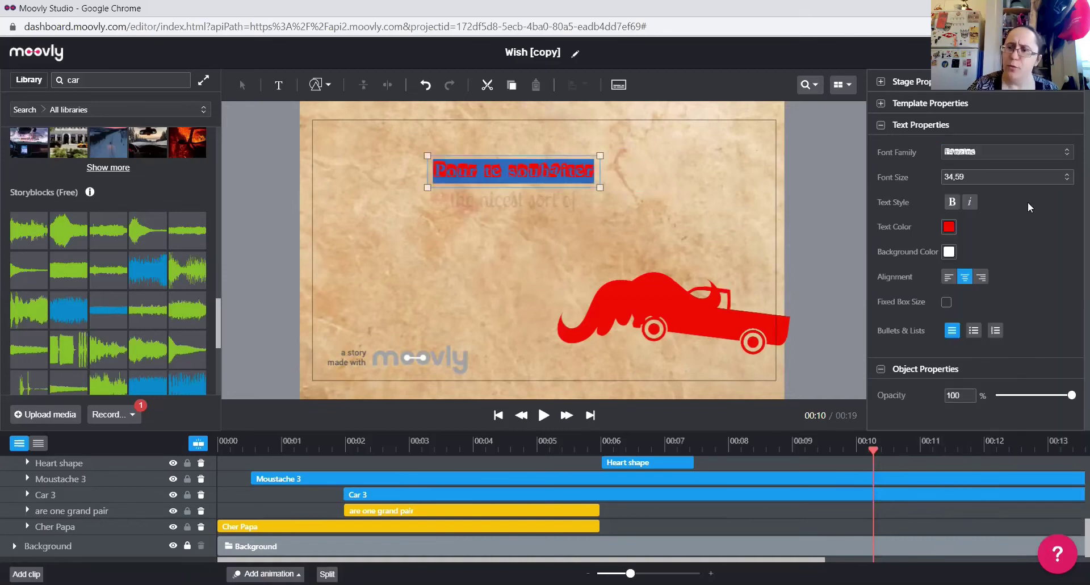
pyautogui.click(1065, 177)
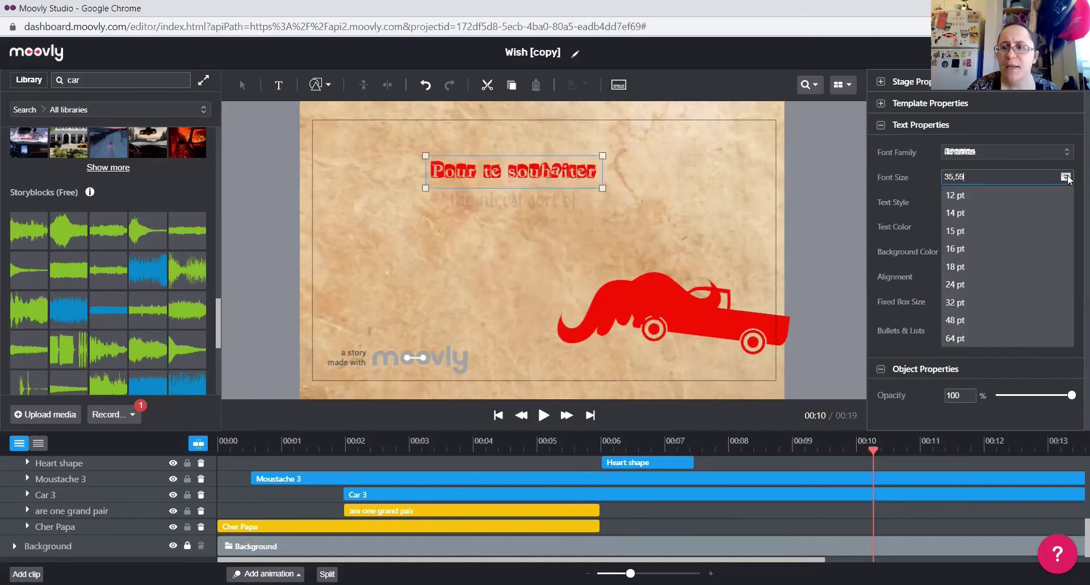
pyautogui.click(965, 325)
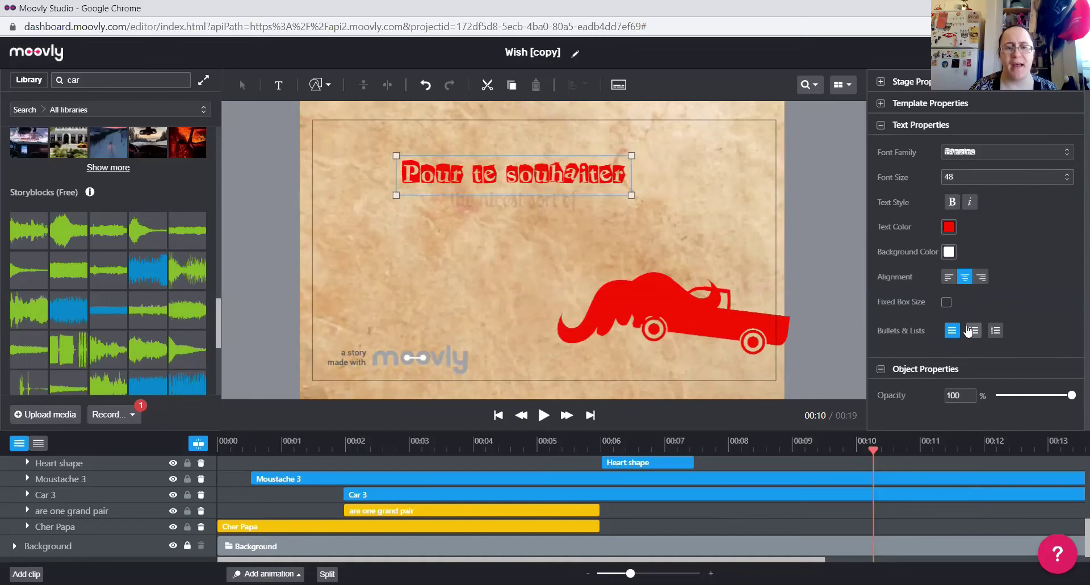
# At about eleven seconds, replace the text "the nicest sort of" with "une joyeuse"
pyautogui.click(531, 200)
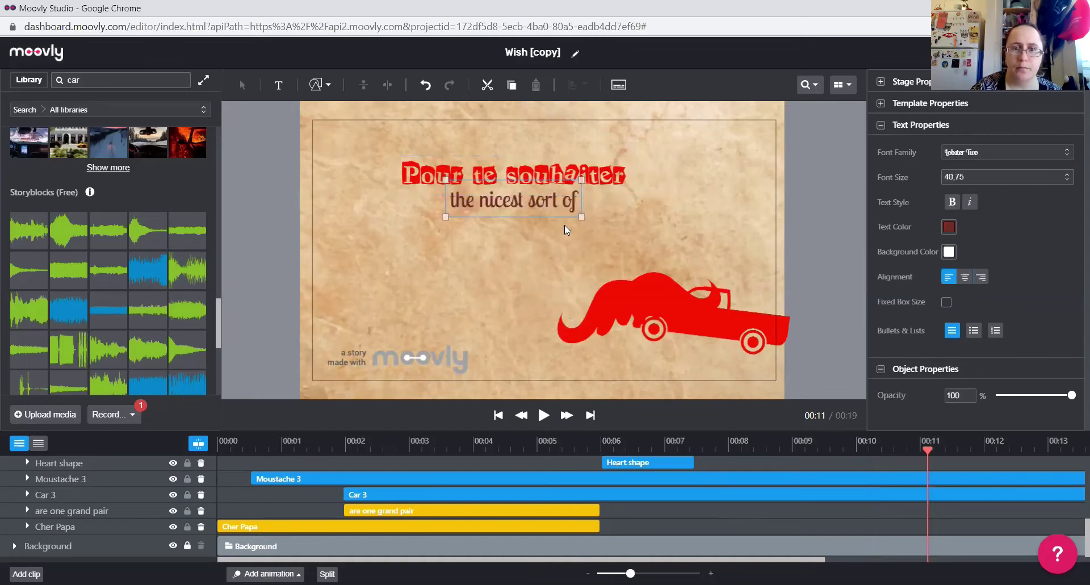
pyautogui.doubleClick(455, 204)
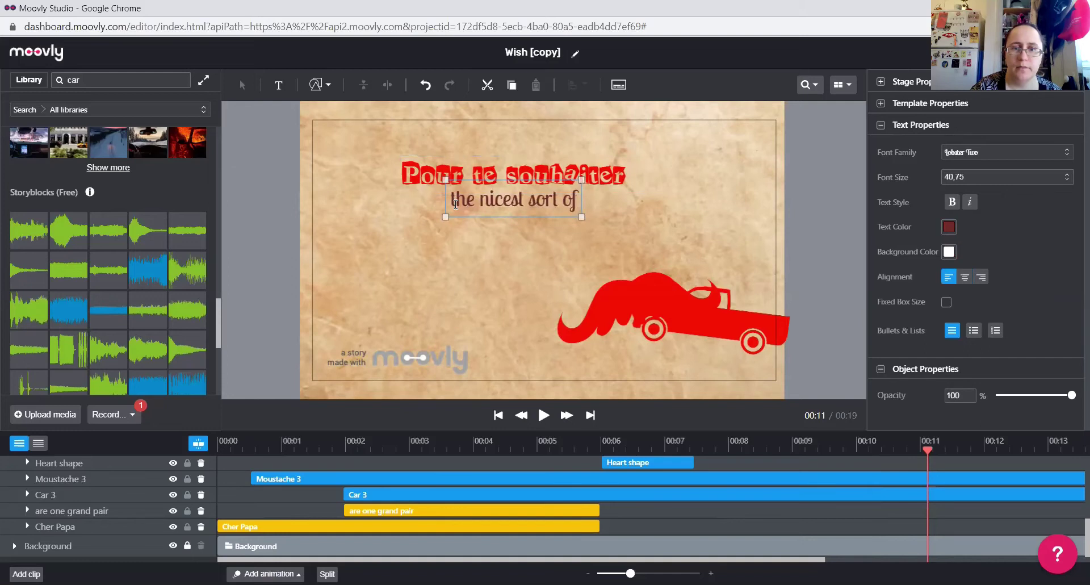
pyautogui.moveTo(453, 198); pyautogui.dragTo(603, 198)
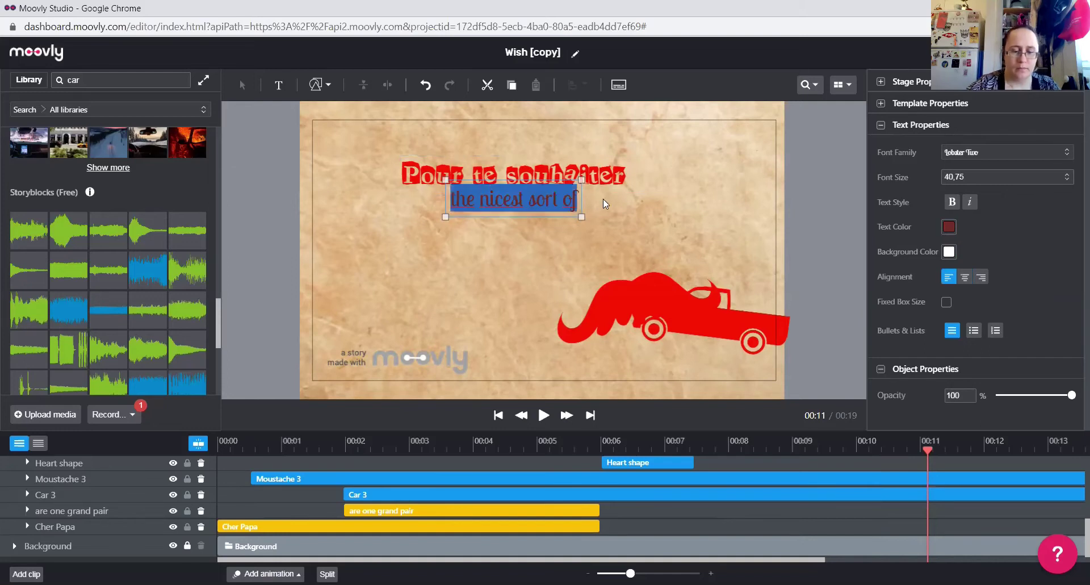
pyautogui.write('une jou')
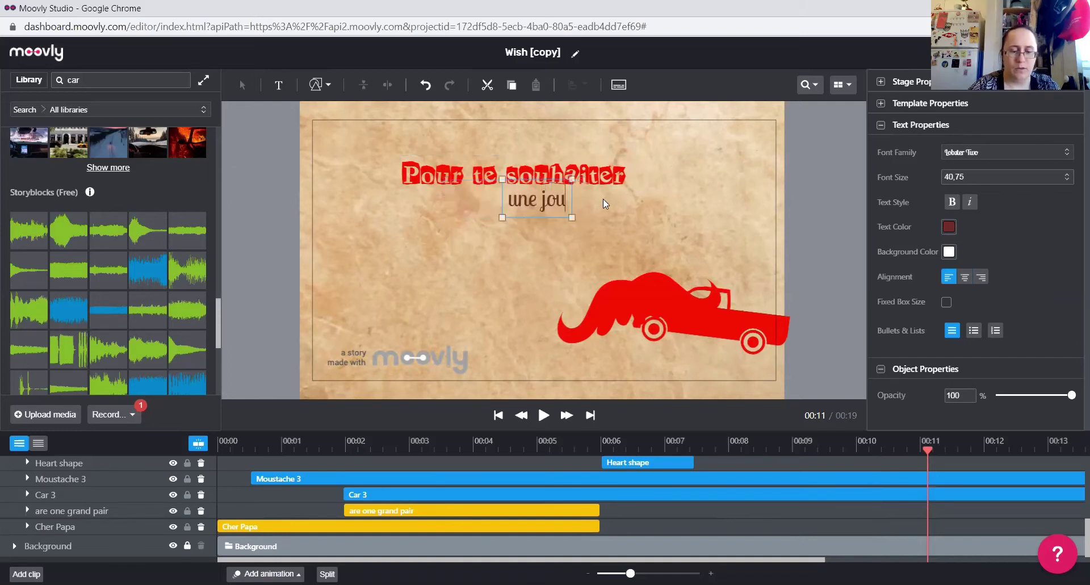
pyautogui.press('BackSpace')
pyautogui.write('yeuse')
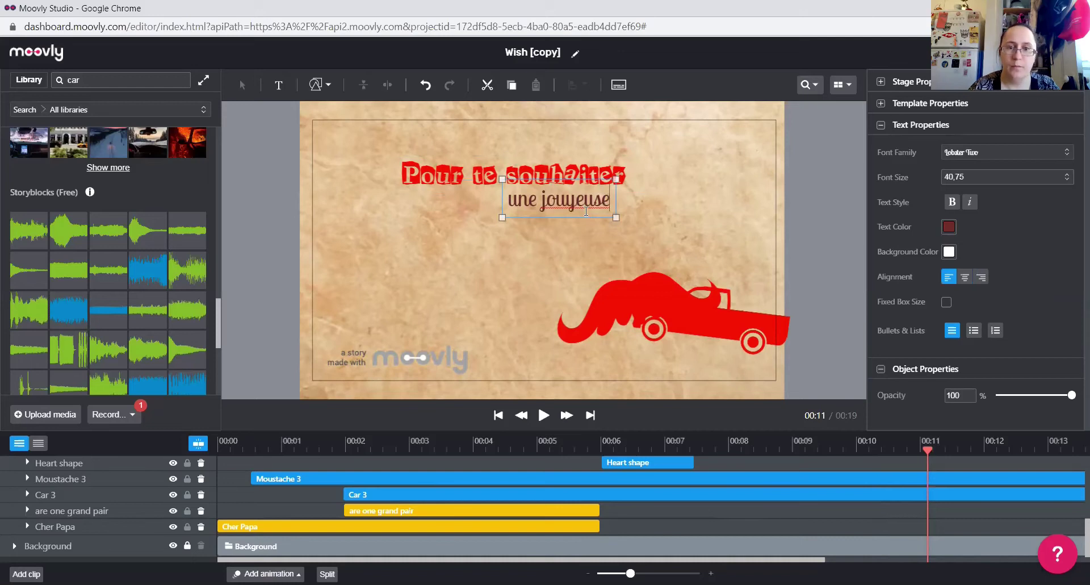
pyautogui.hotkey('ctrl', 'a')
pyautogui.write('une joyeuse')
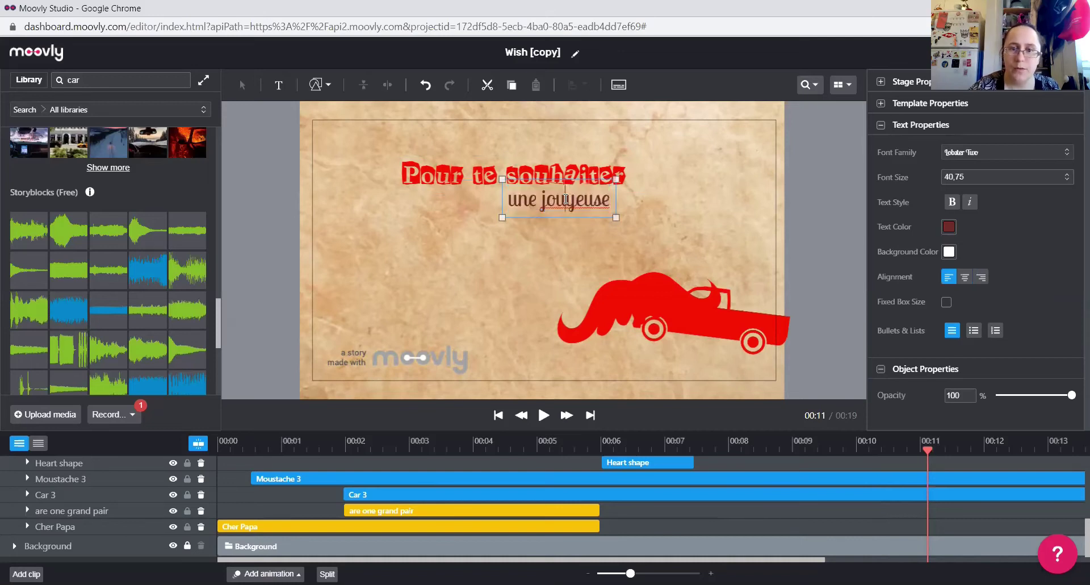
# Set the "une joyeuse" text to the recent red and the same cut-out-letter font as "Pour te souhaiter"
pyautogui.hotkey('ctrl', 'a')
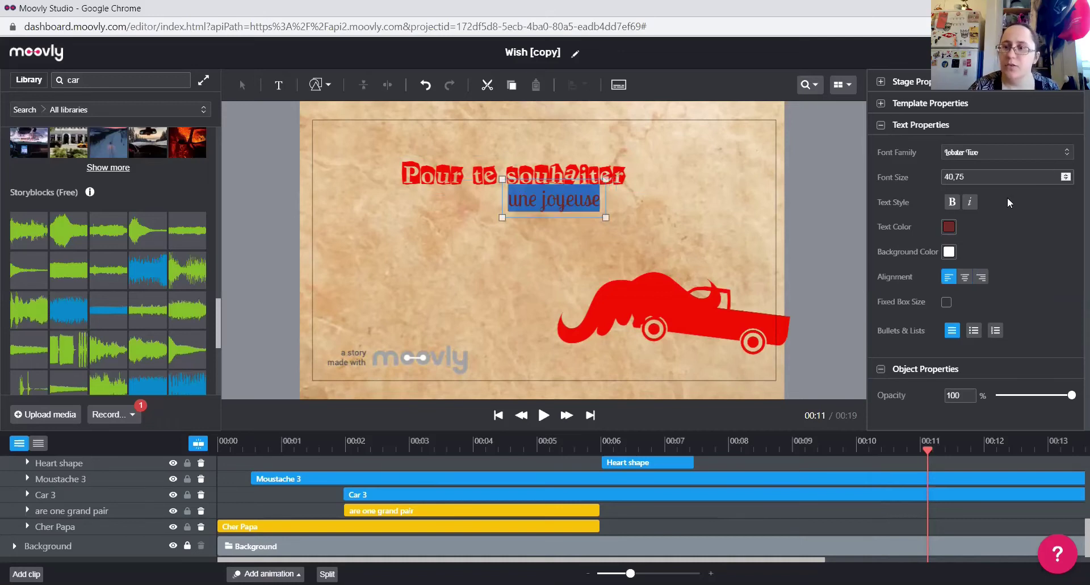
pyautogui.click(949, 226)
pyautogui.click(968, 423)
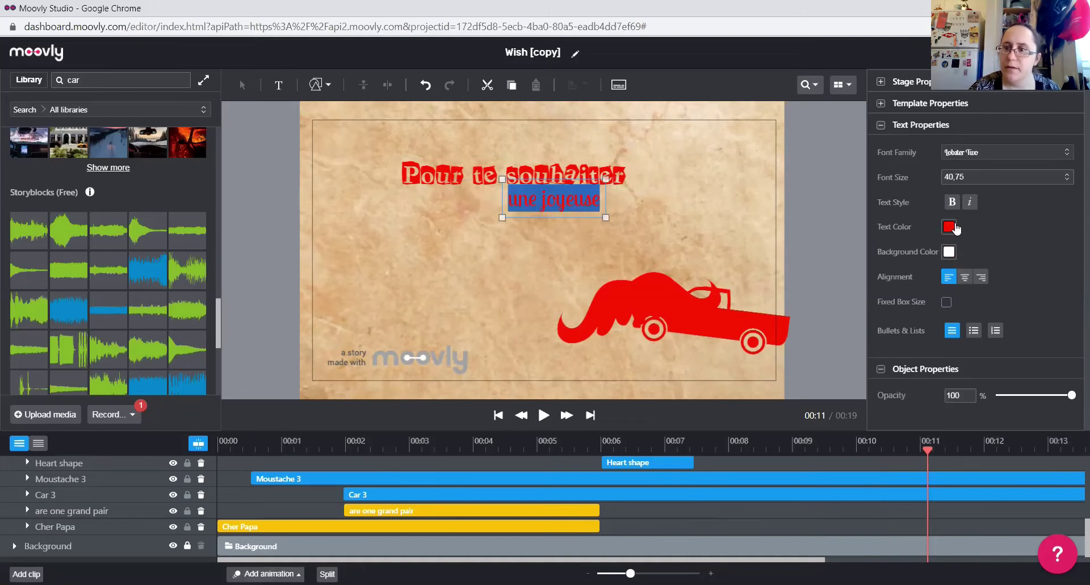
pyautogui.click(974, 151)
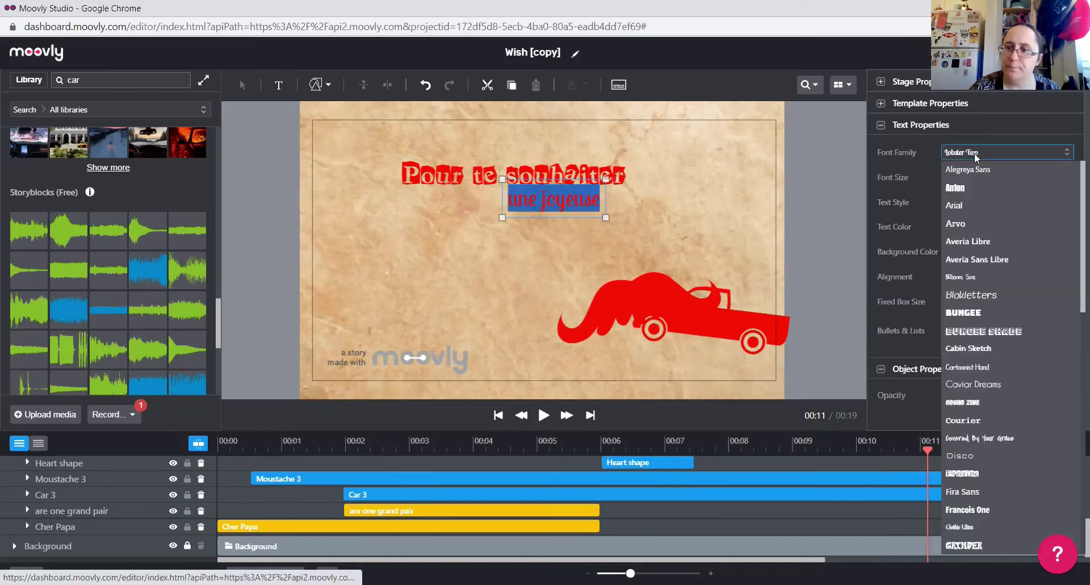
pyautogui.click(969, 474)
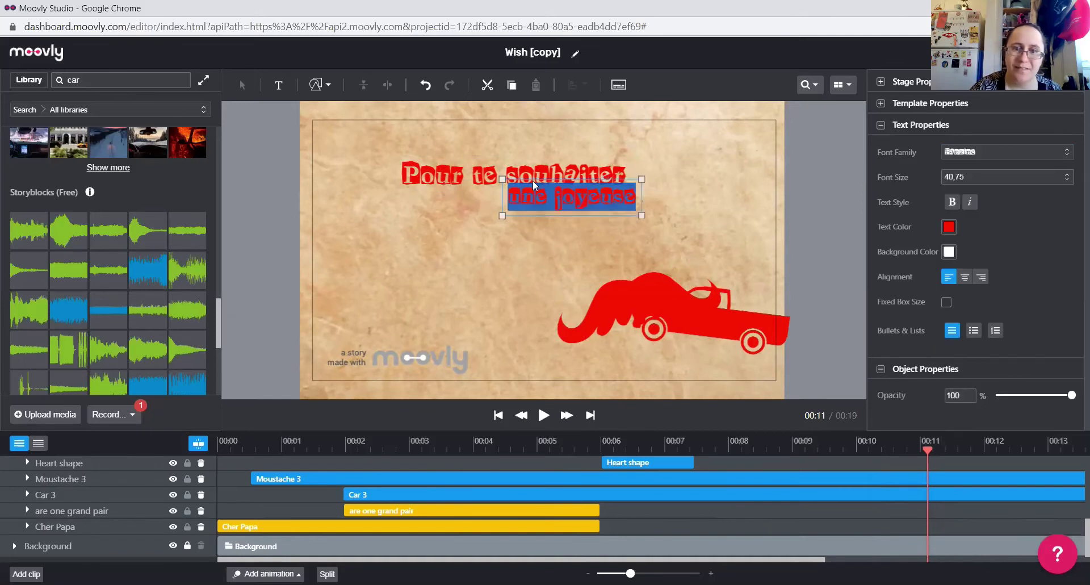
# Move the "une joyeuse" text down and left so it sits roughly centred beneath "Pour te souhaiter"
pyautogui.click(523, 219)
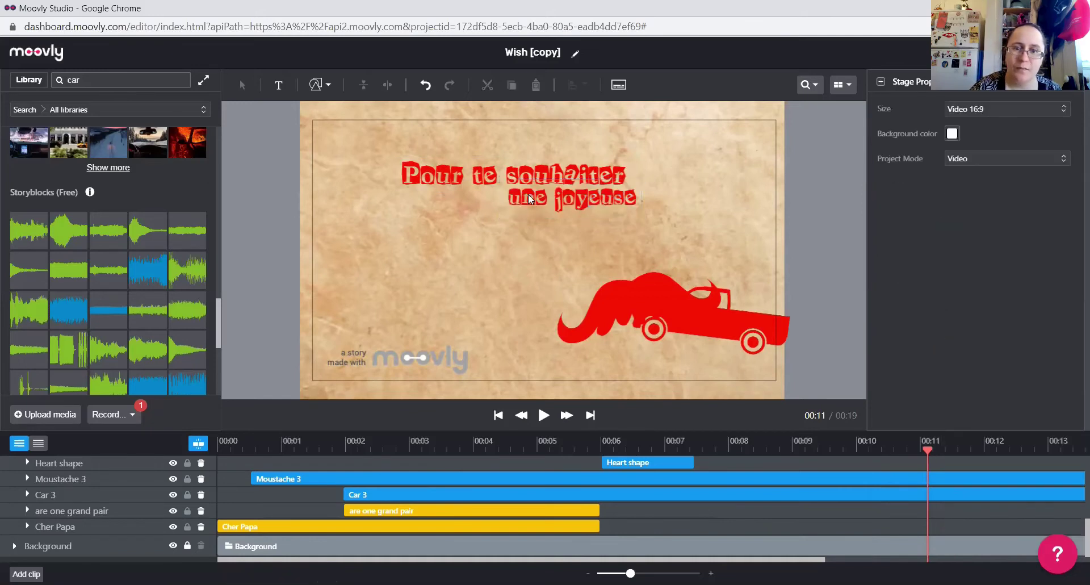
pyautogui.click(527, 198)
pyautogui.moveTo(498, 201); pyautogui.dragTo(473, 212)
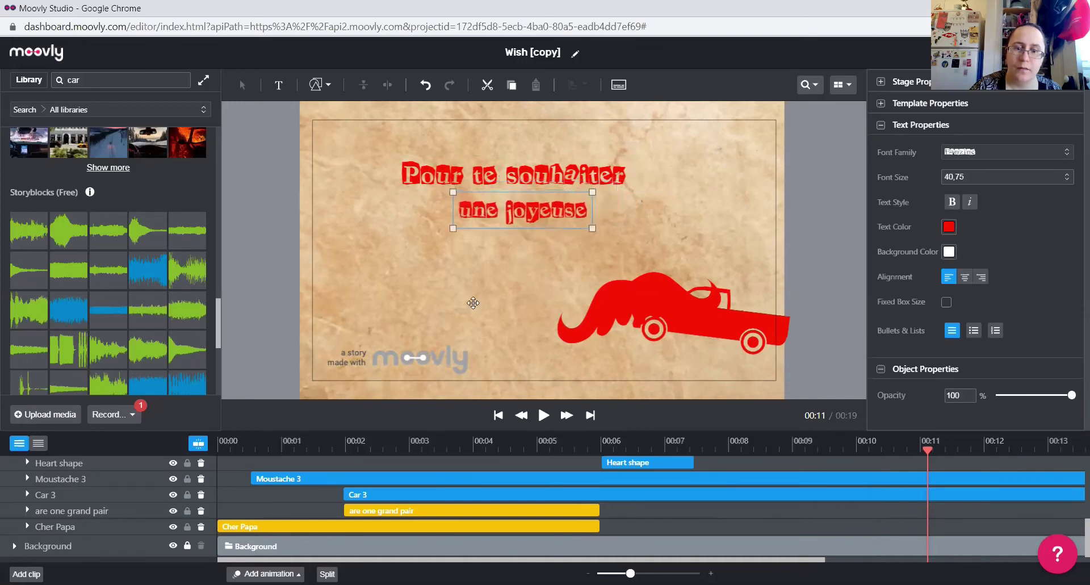
# Play to about twelve seconds, move "Anniversary Day" below "une joyeuse" and replace its text with "fête des pères"
pyautogui.click(543, 420)
pyautogui.click(543, 419)
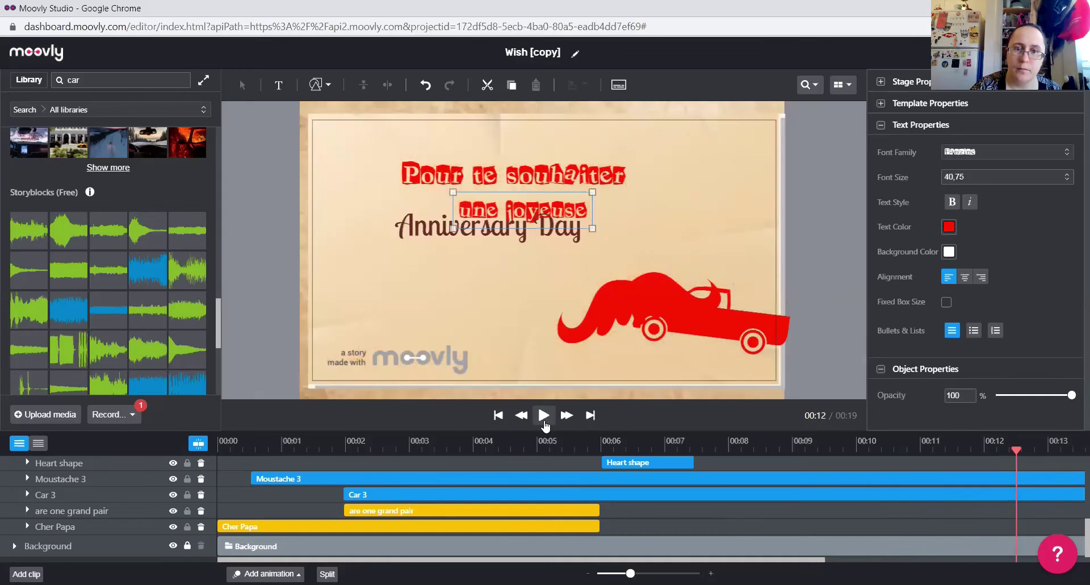
pyautogui.click(426, 225)
pyautogui.moveTo(418, 206); pyautogui.dragTo(592, 260)
pyautogui.doubleClick(447, 248)
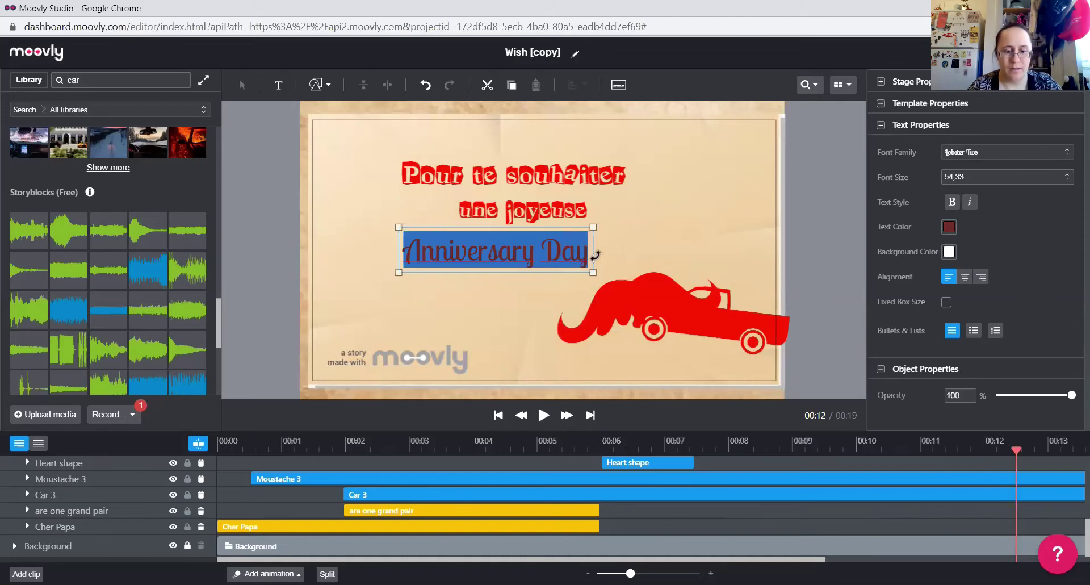
pyautogui.write('fête des pères')
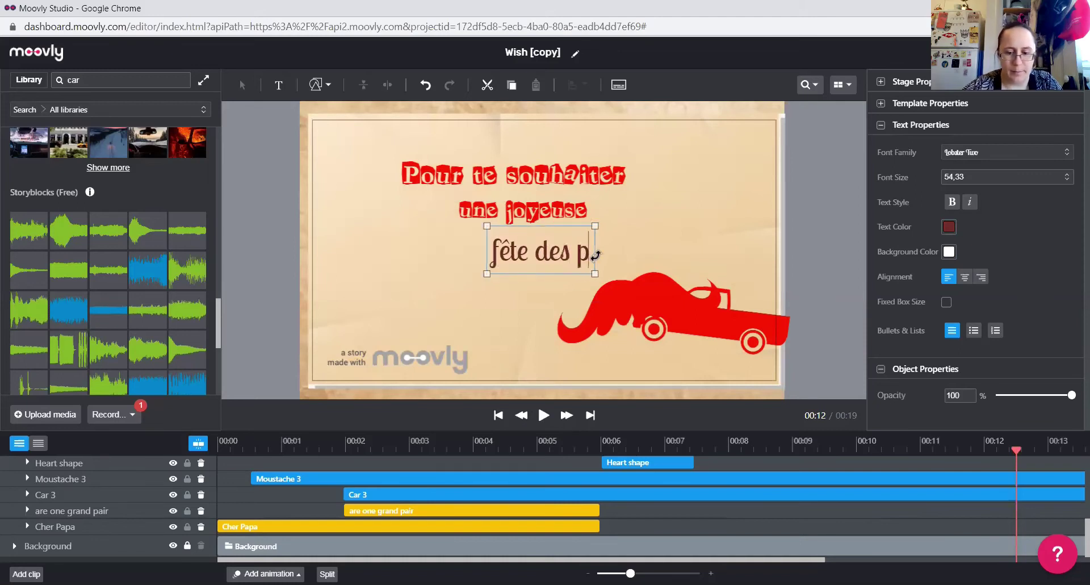
# Set the "fête des pères" text to the recent red and the same cut-out-letter font as "une joyeuse"
pyautogui.tripleClick(597, 257)
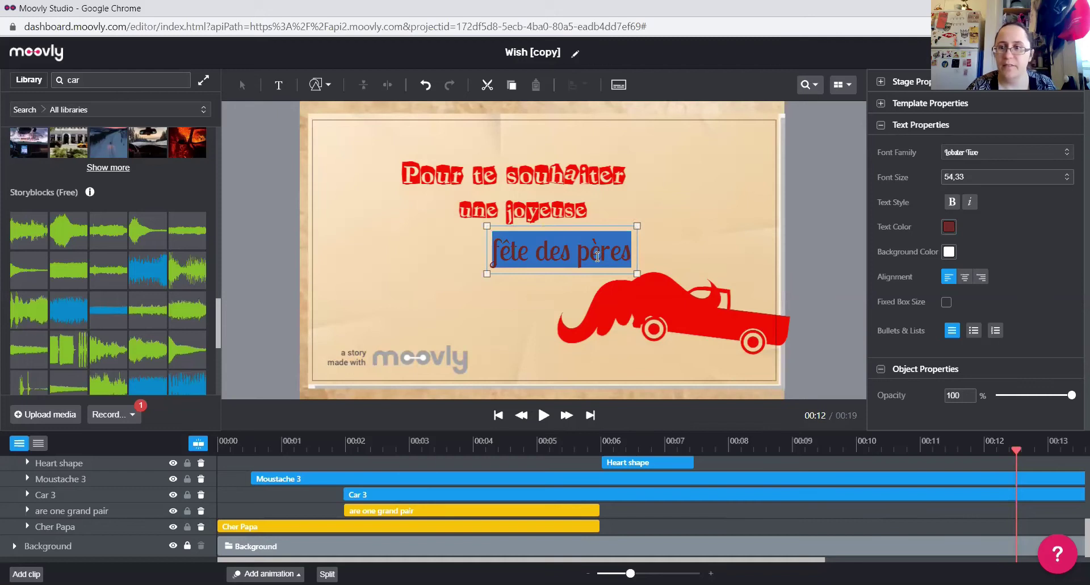
pyautogui.click(948, 227)
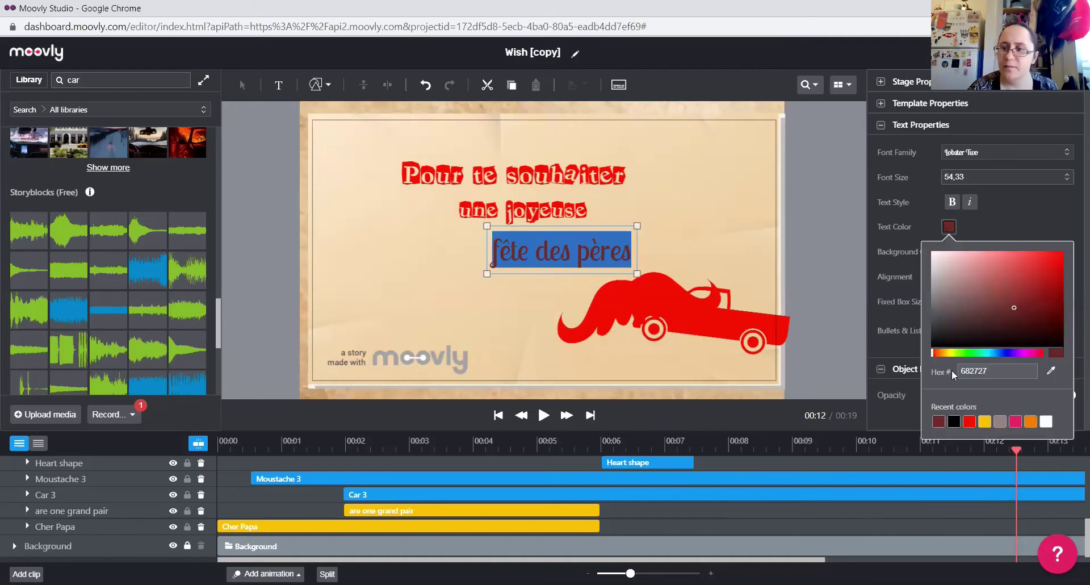
pyautogui.click(969, 422)
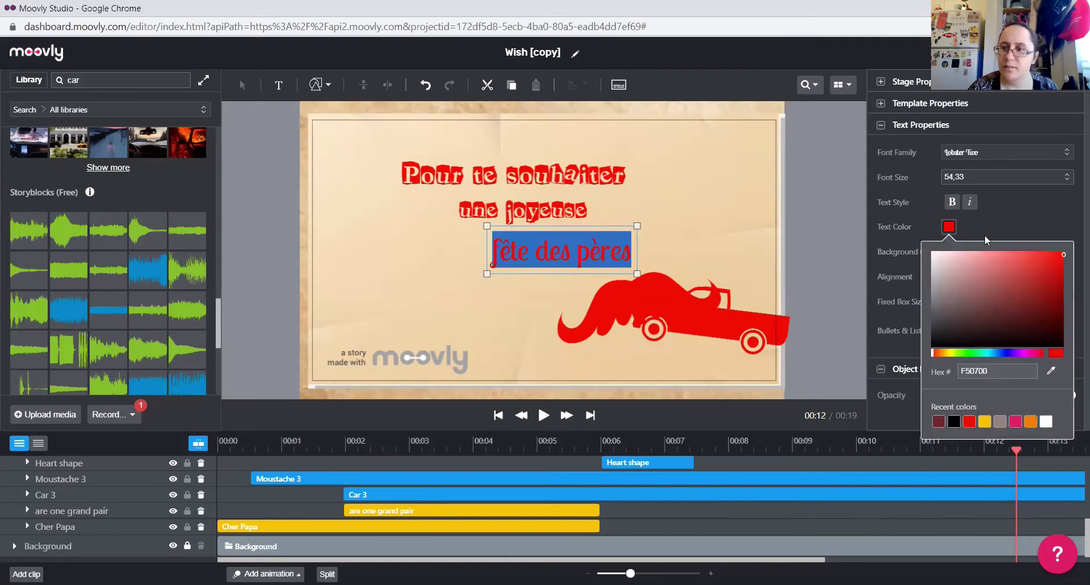
pyautogui.click(1020, 148)
pyautogui.click(1049, 149)
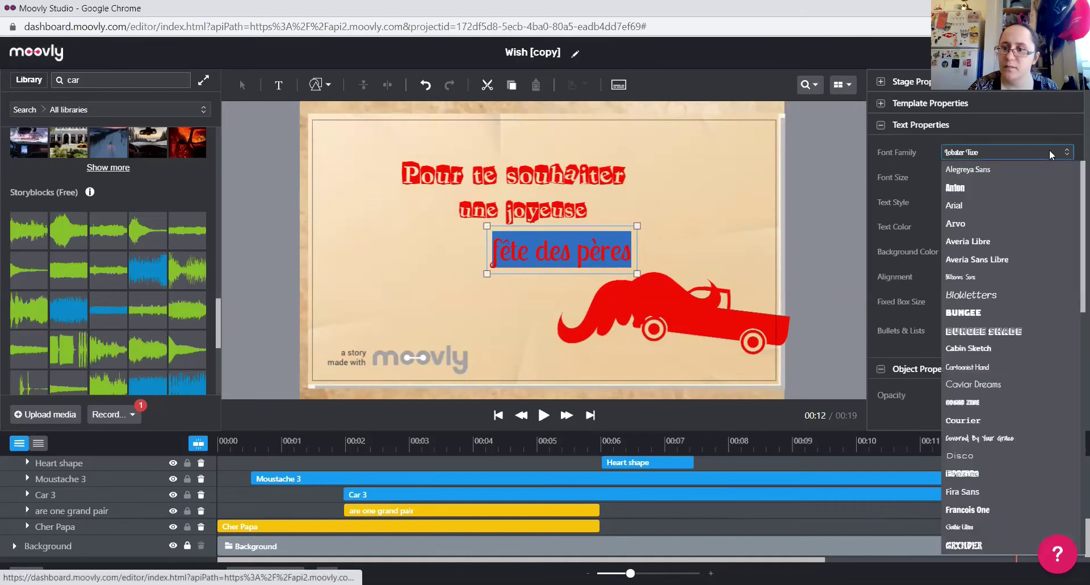
pyautogui.click(965, 473)
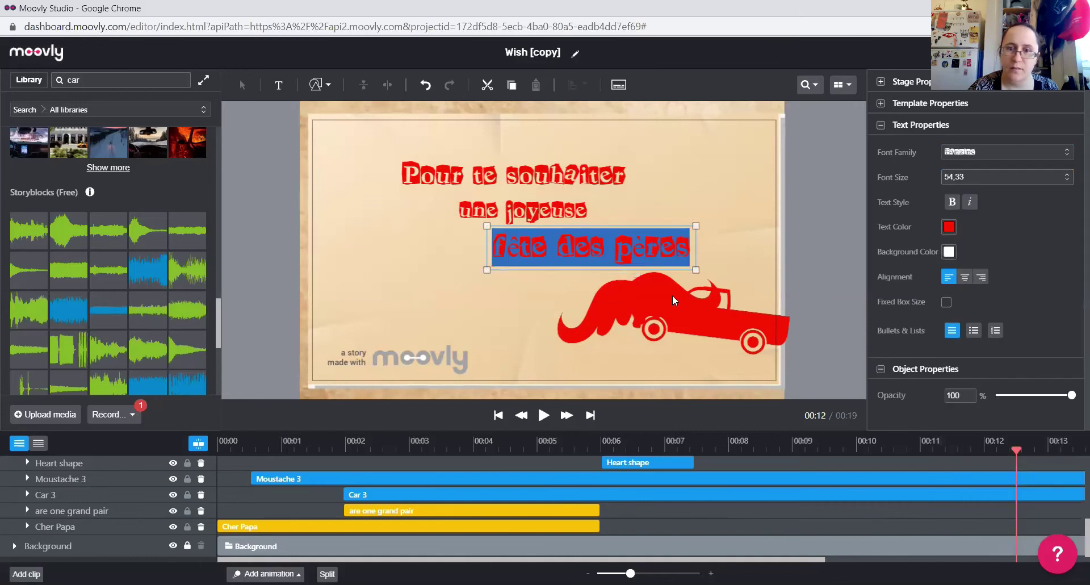
# Move the "fête des pères" text left so it sits roughly centred beneath "une joyeuse"
pyautogui.click(625, 208)
pyautogui.click(594, 254)
pyautogui.moveTo(595, 254); pyautogui.dragTo(518, 256)
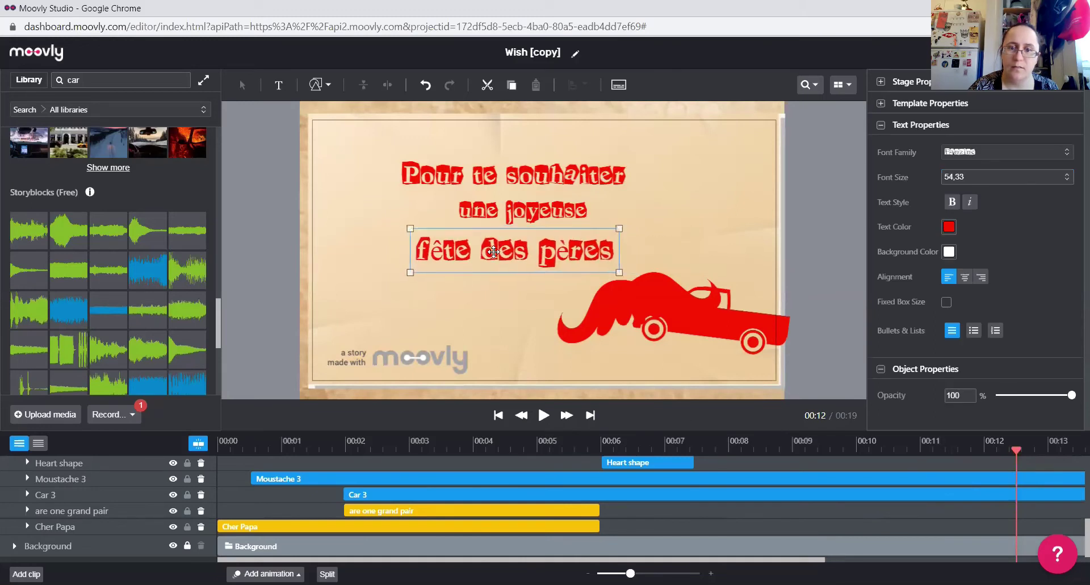
# Play to about fourteen seconds and tint the cake illustration with the recent red
pyautogui.click(545, 417)
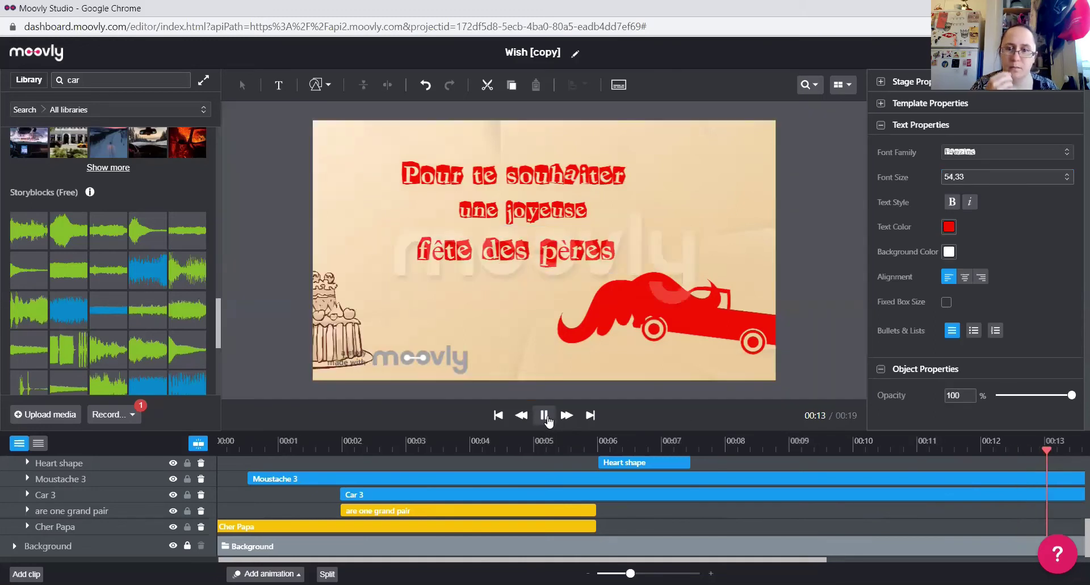
pyautogui.click(545, 416)
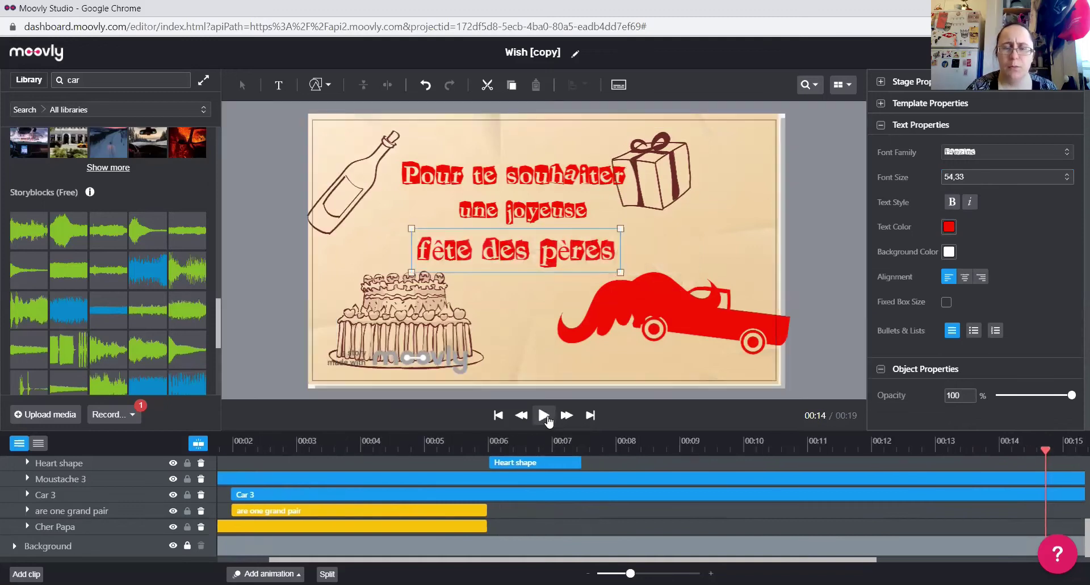
pyautogui.click(417, 315)
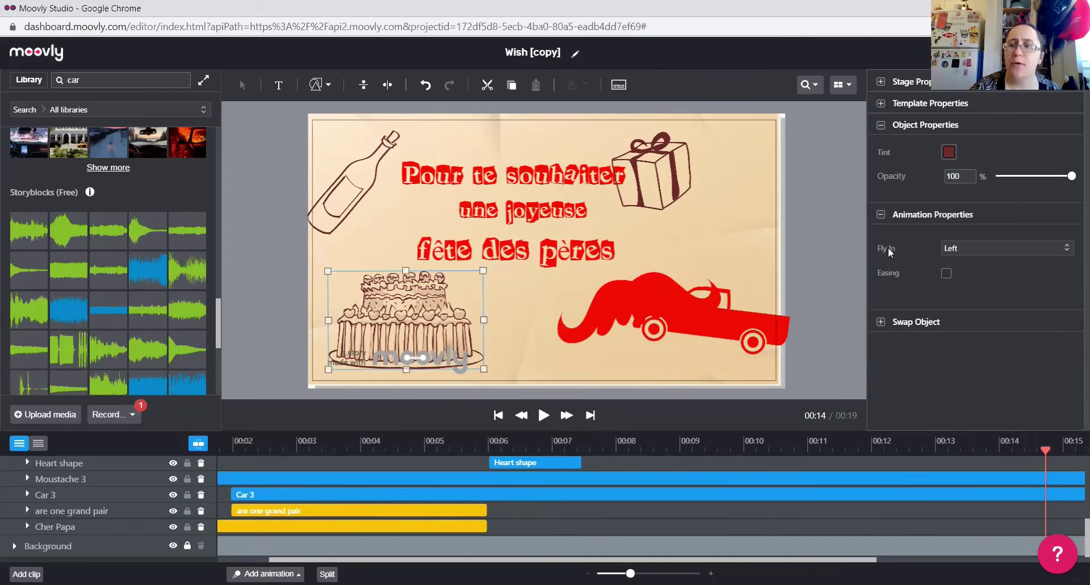
pyautogui.click(948, 152)
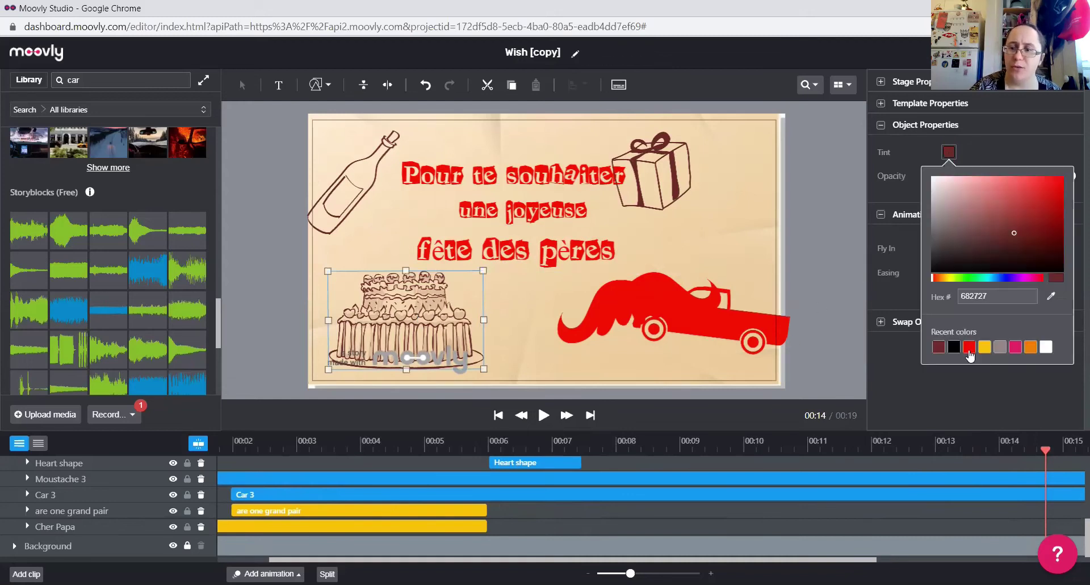
pyautogui.click(969, 347)
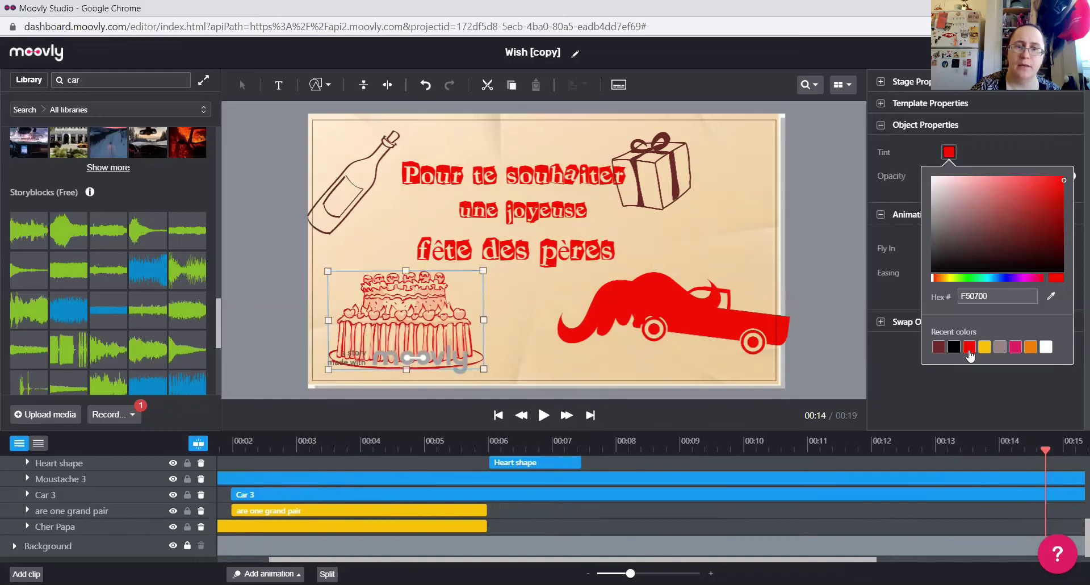
# Tint the wine bottle and the gift illustrations with the same recent red
pyautogui.click(359, 176)
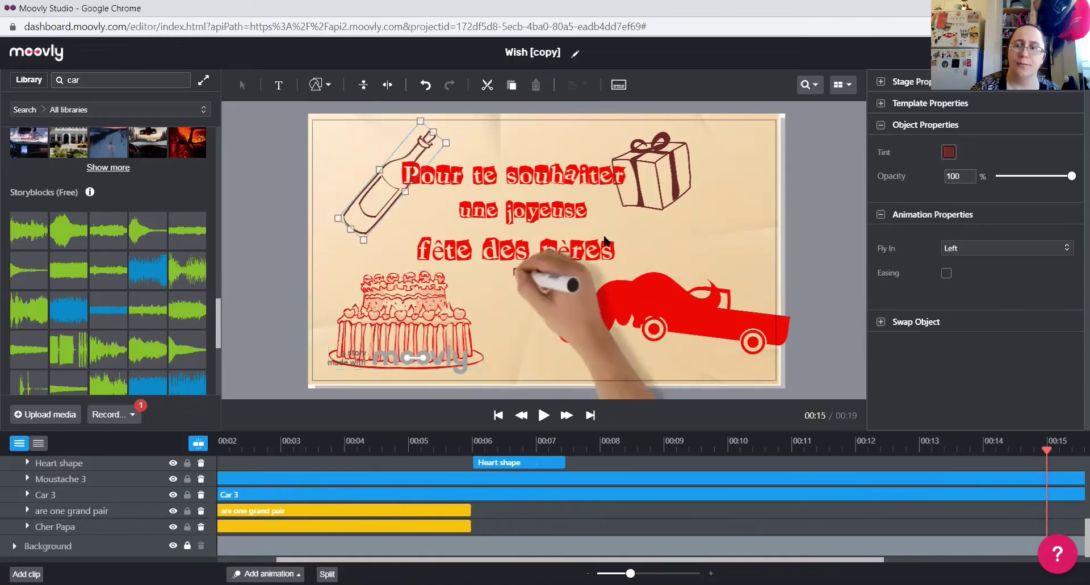
pyautogui.click(948, 151)
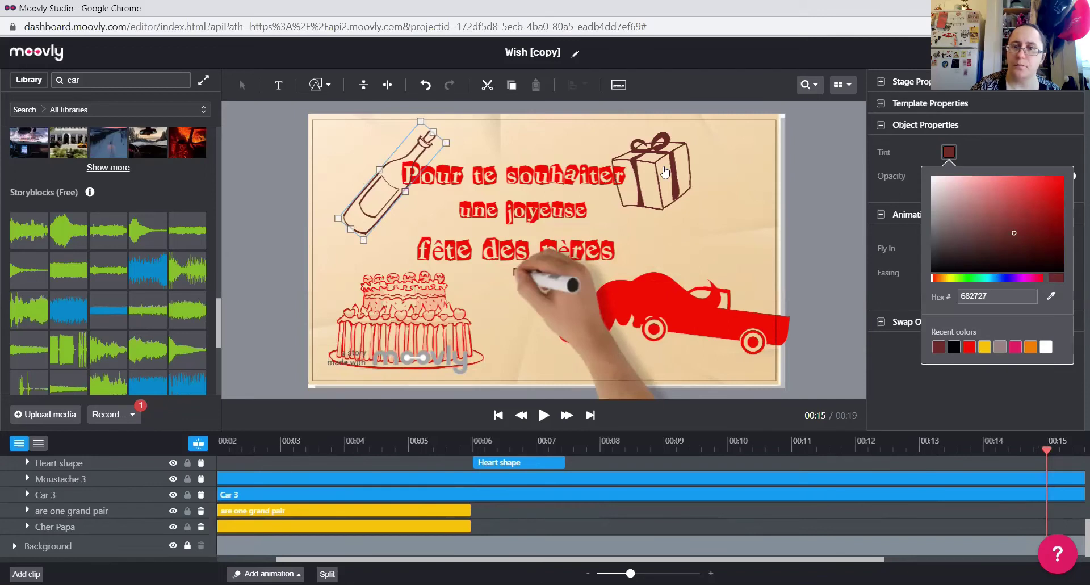
pyautogui.click(968, 346)
pyautogui.click(657, 181)
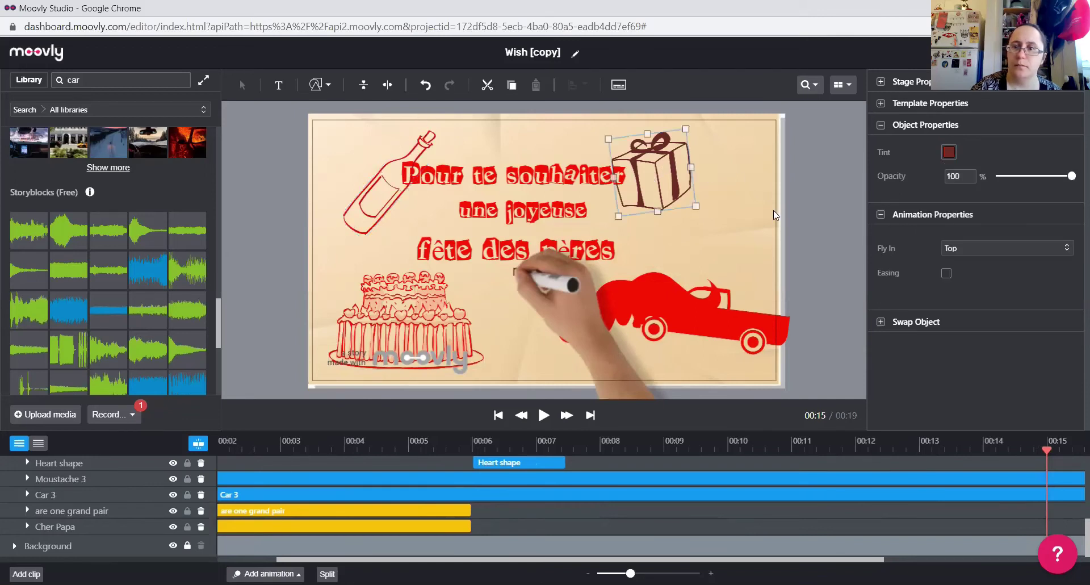
pyautogui.click(948, 151)
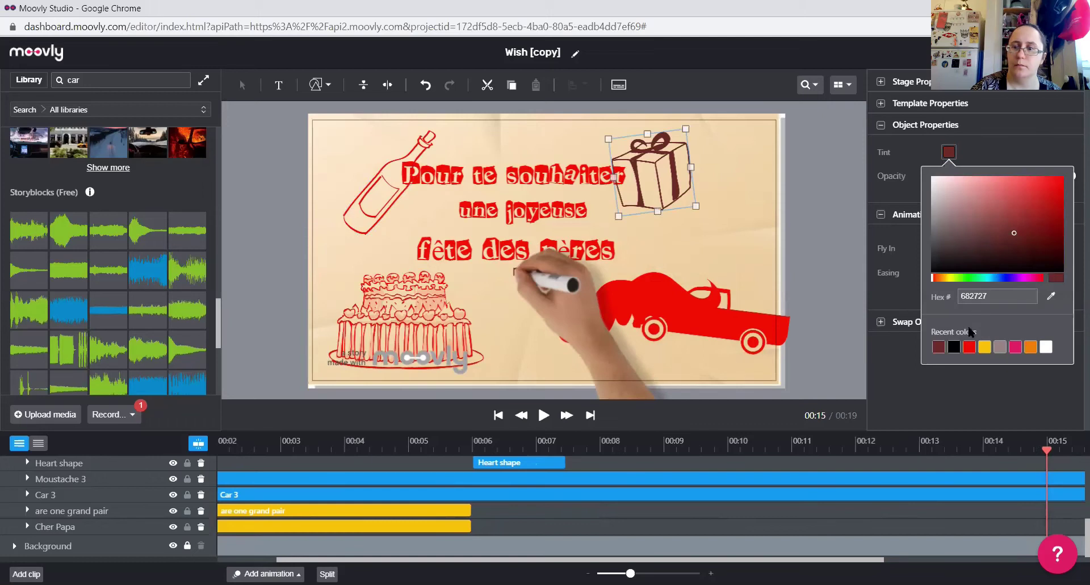
pyautogui.click(969, 346)
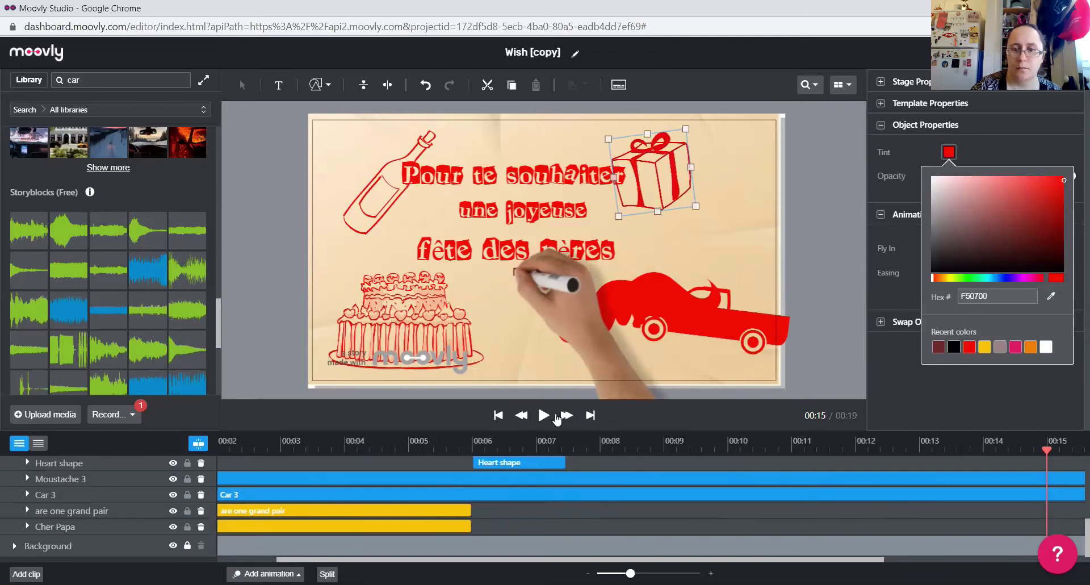
# Play to about seventeen seconds and replace the "much love" signature text with "De" followed by the sender's first name
pyautogui.click(542, 417)
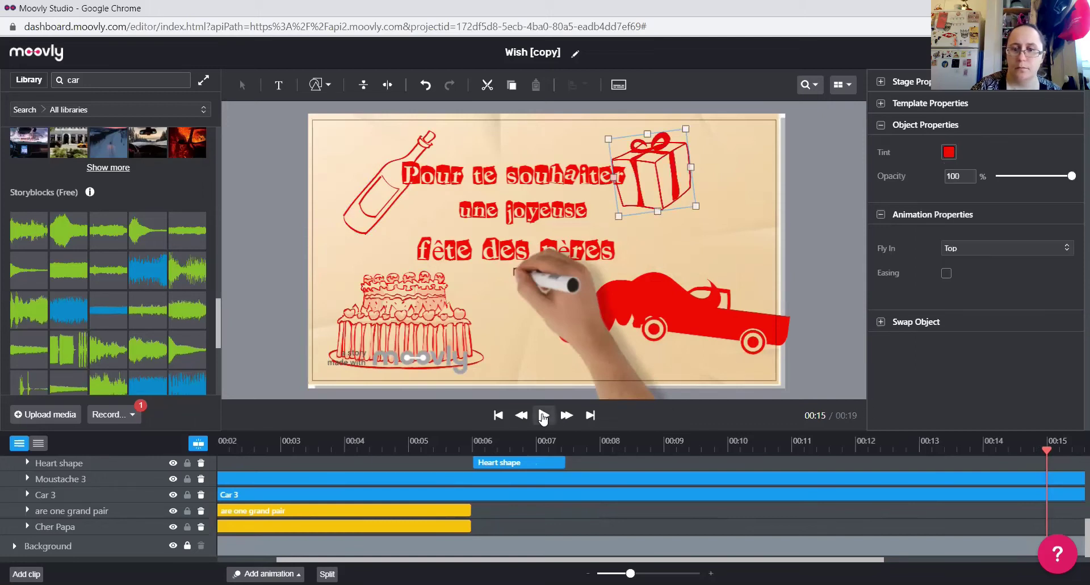
pyautogui.click(542, 417)
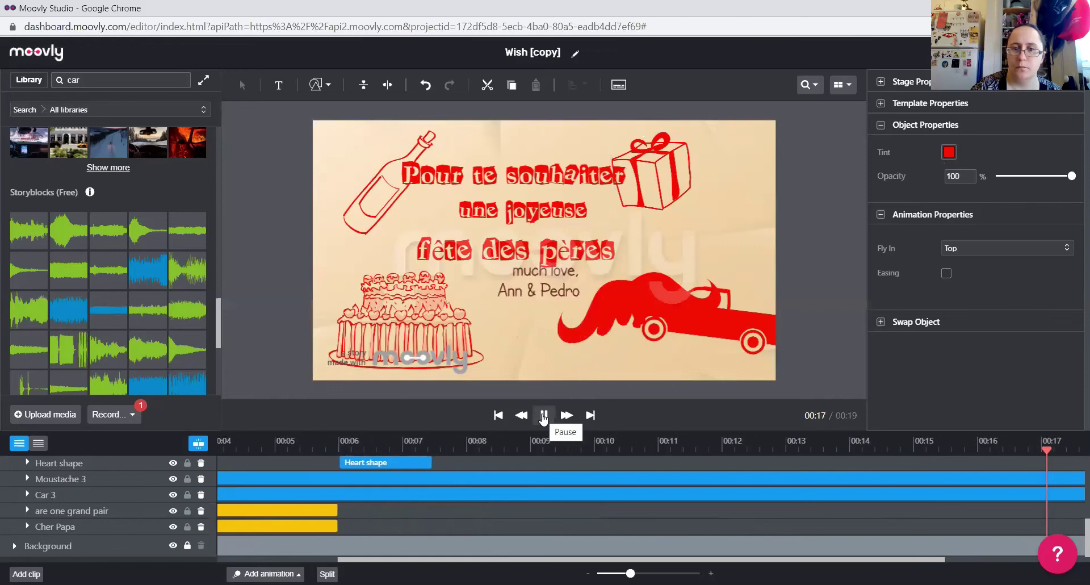
pyautogui.click(542, 417)
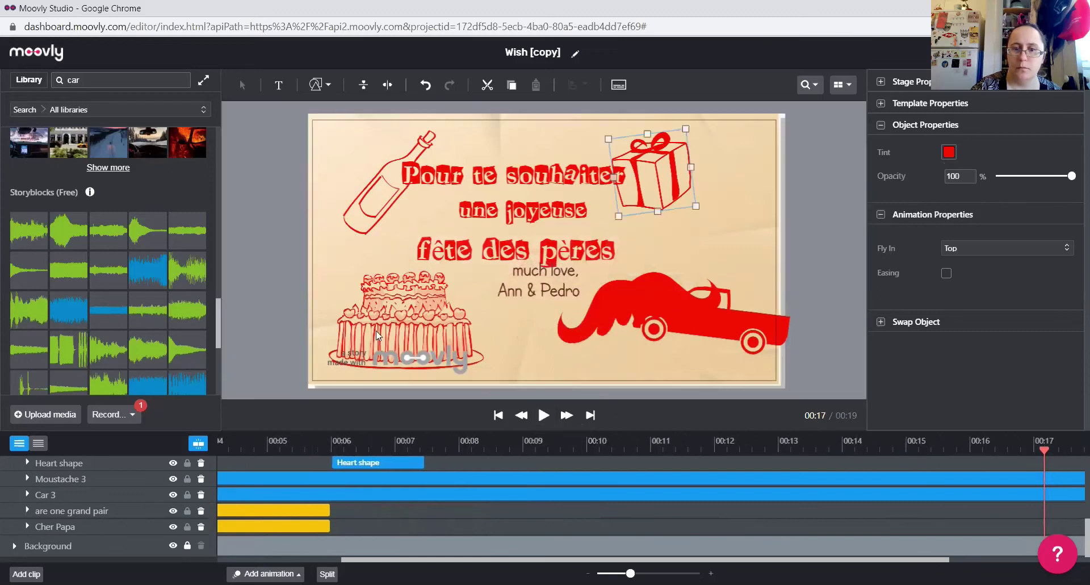
pyautogui.click(528, 273)
pyautogui.doubleClick(525, 273)
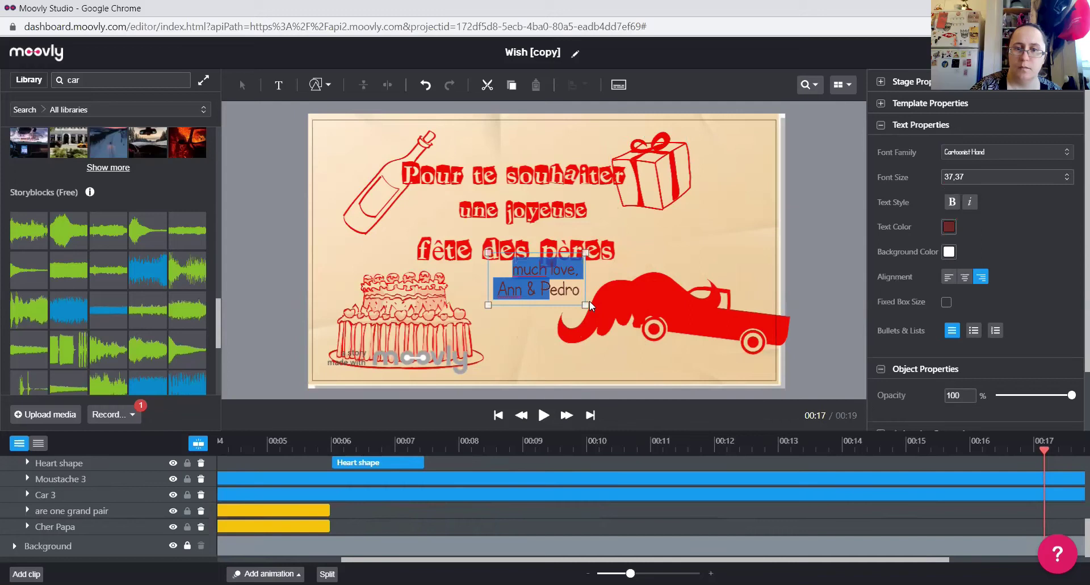
pyautogui.hotkey('ctrl', 'a')
pyautogui.write('De Jen')
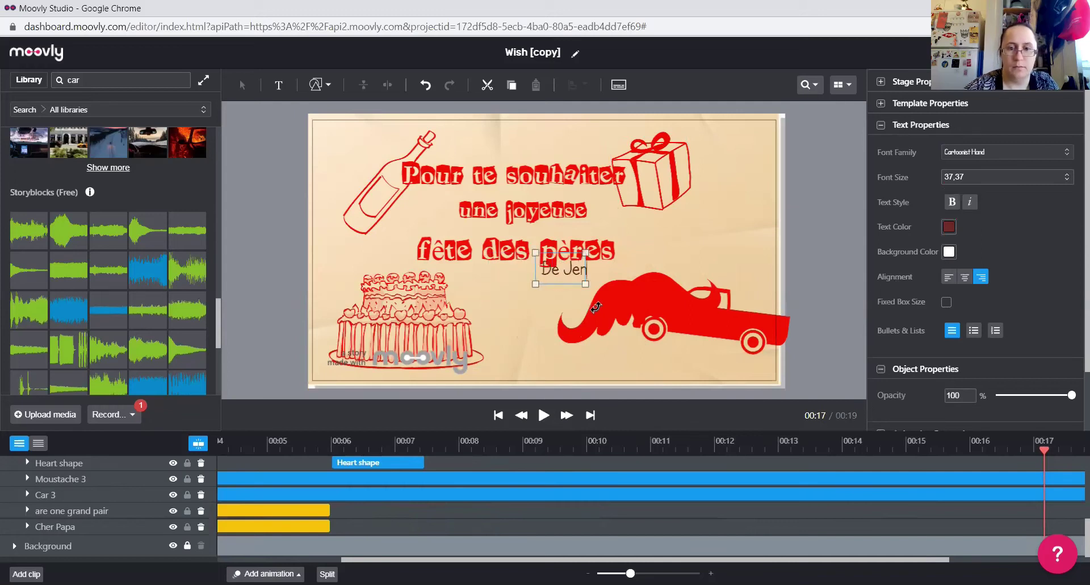
pyautogui.write('nifer')
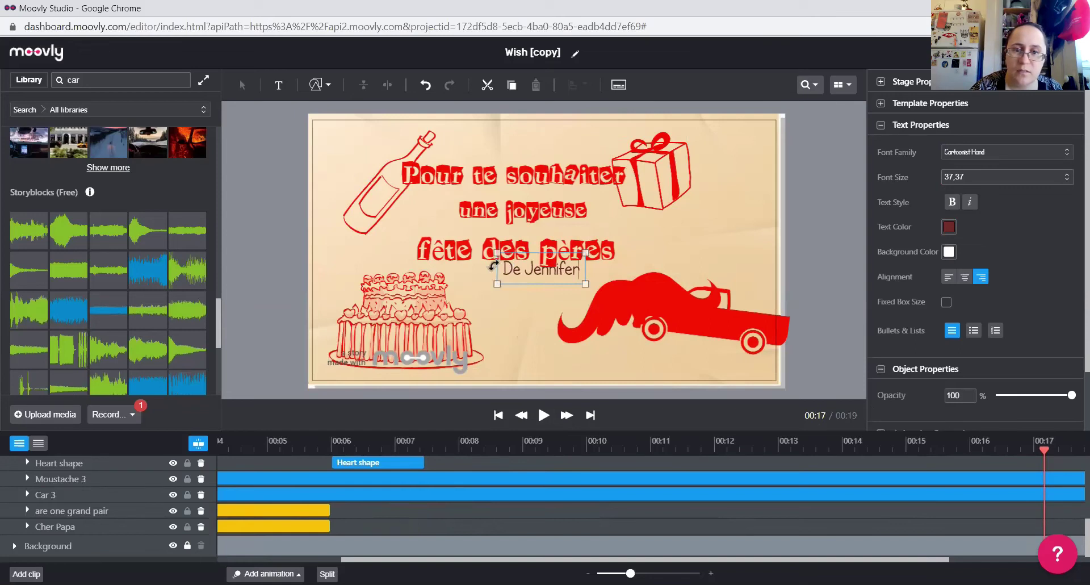
# Colour the signature text with the recent red and move it slightly down and left, clear of "fête des pères"
pyautogui.tripleClick(514, 268)
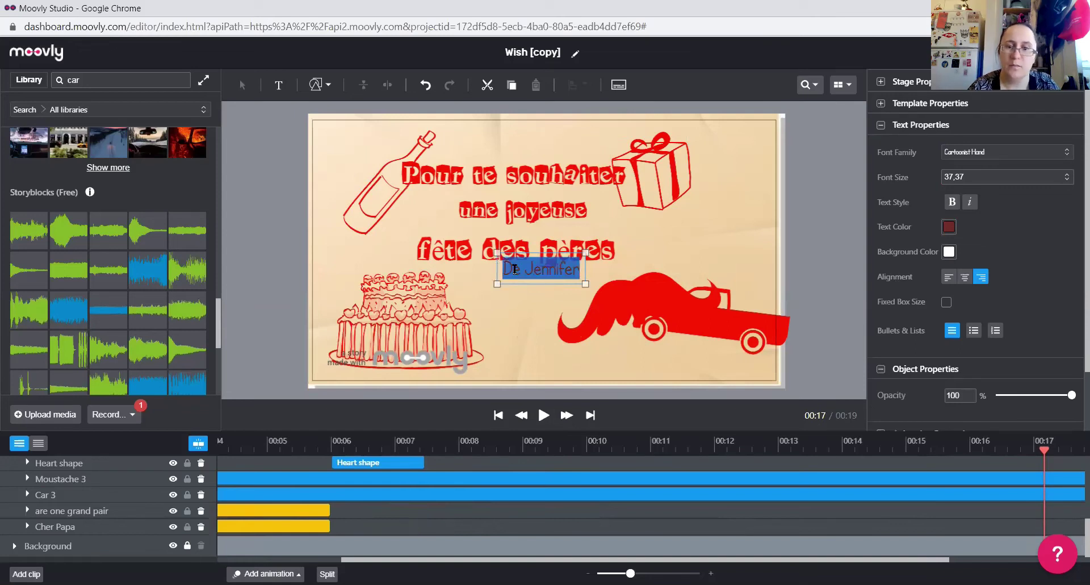
pyautogui.click(947, 227)
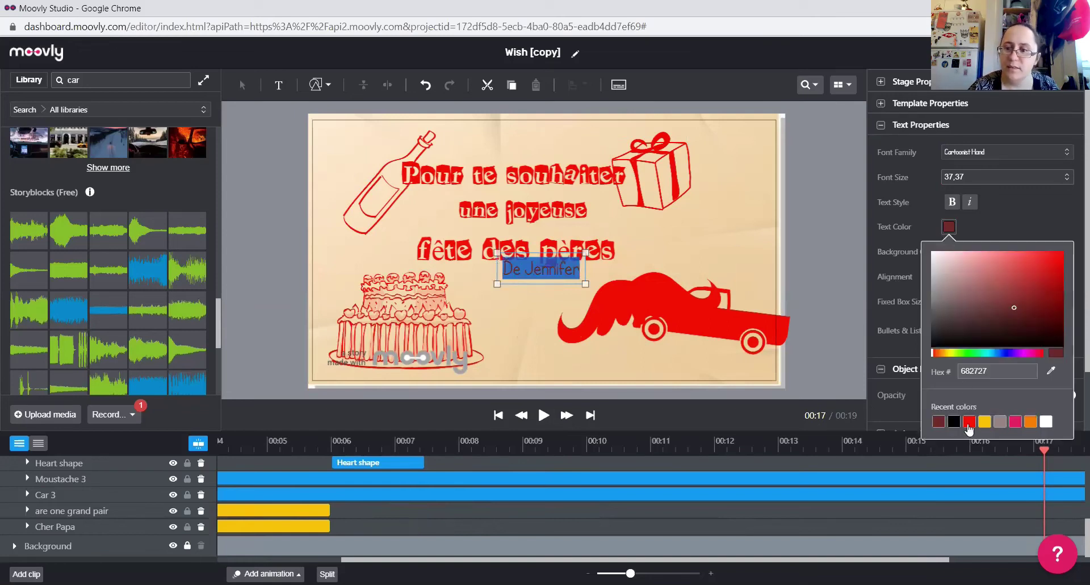
pyautogui.click(969, 421)
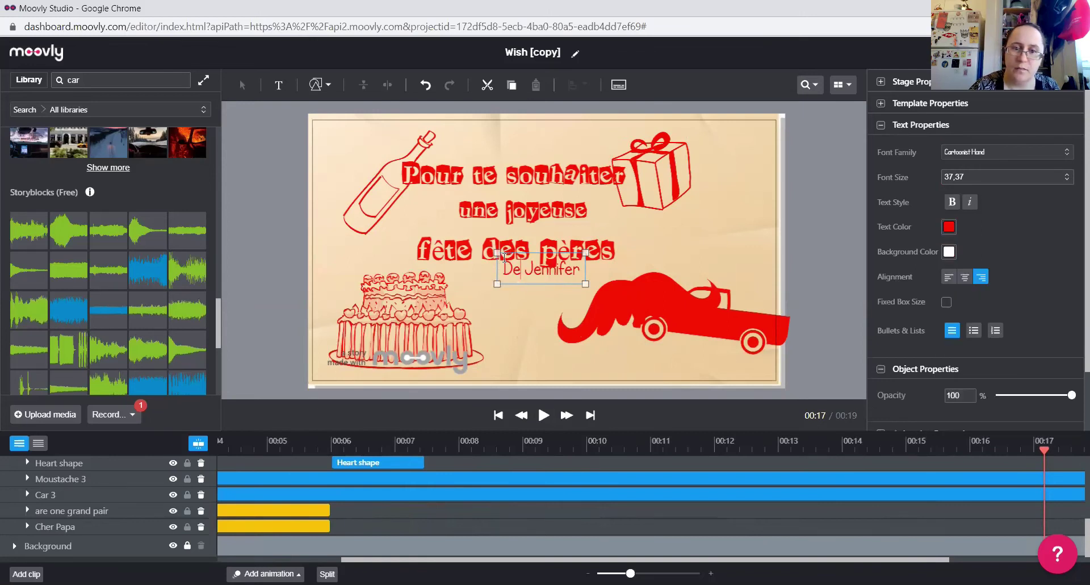
pyautogui.click(512, 316)
pyautogui.click(514, 273)
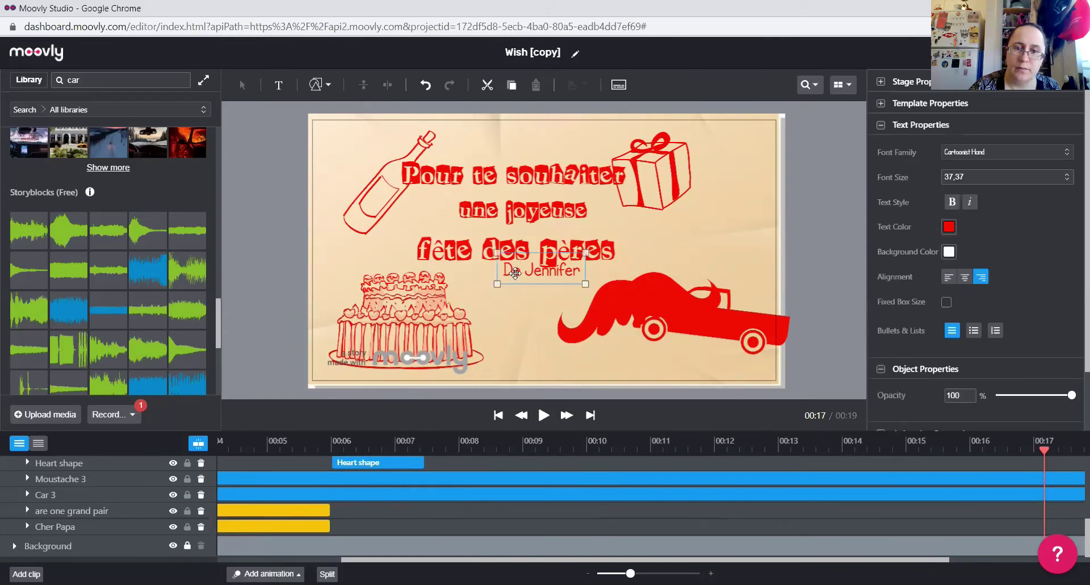
pyautogui.moveTo(516, 274); pyautogui.dragTo(503, 293)
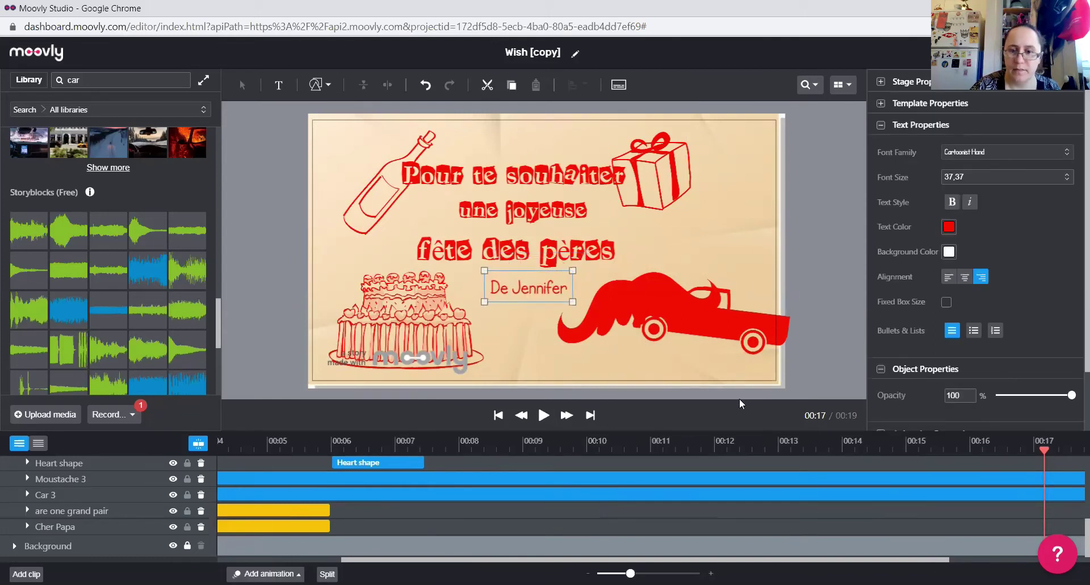
# Play the video to its end and bring the playhead back to just before two seconds, where the car starts
pyautogui.click(543, 421)
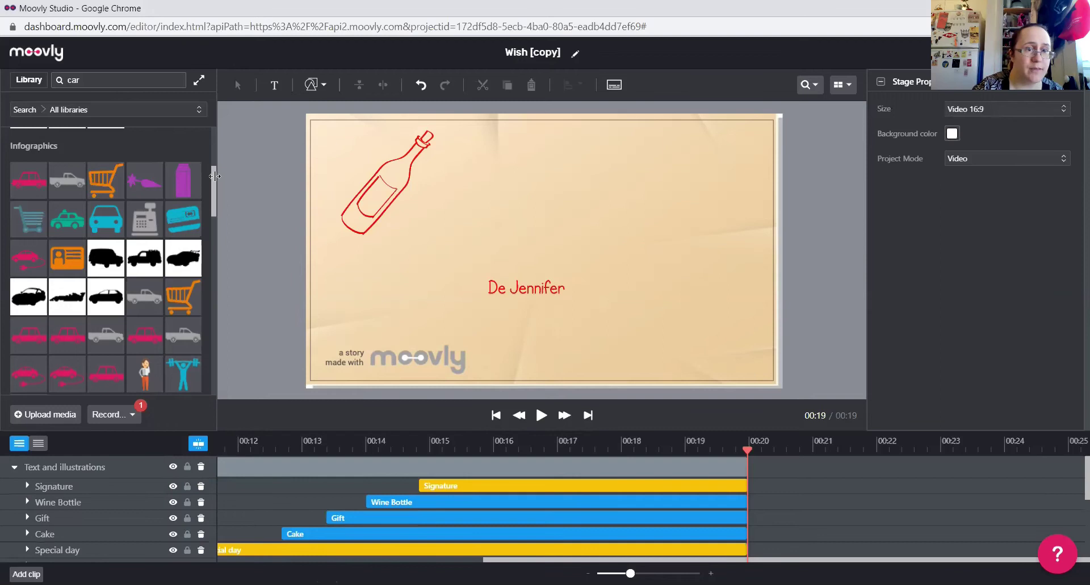
pyautogui.moveTo(211, 184); pyautogui.dragTo(209, 133)
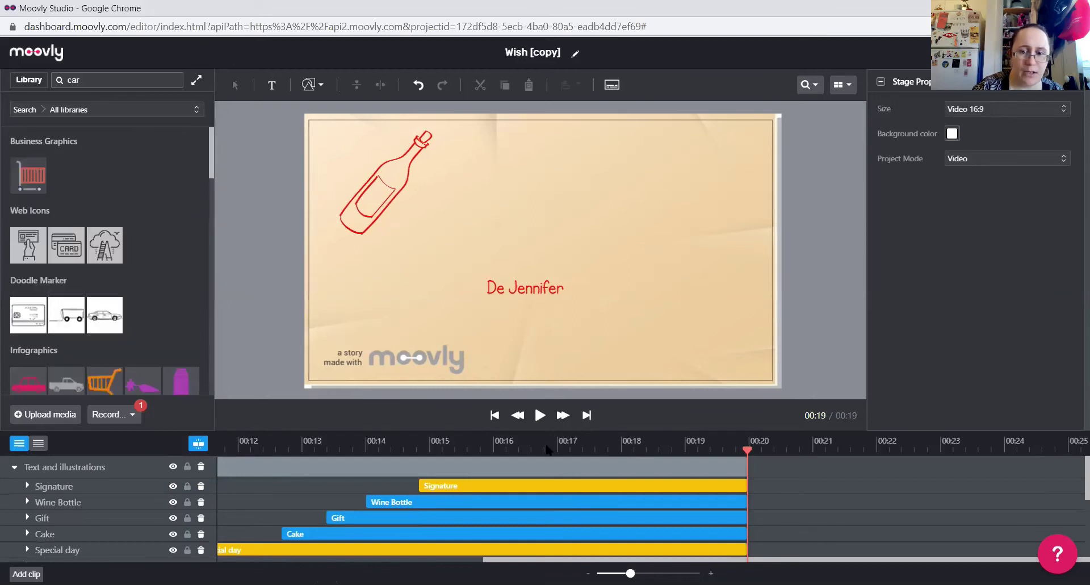
pyautogui.moveTo(748, 449); pyautogui.dragTo(599, 471)
pyautogui.moveTo(473, 474); pyautogui.dragTo(341, 488)
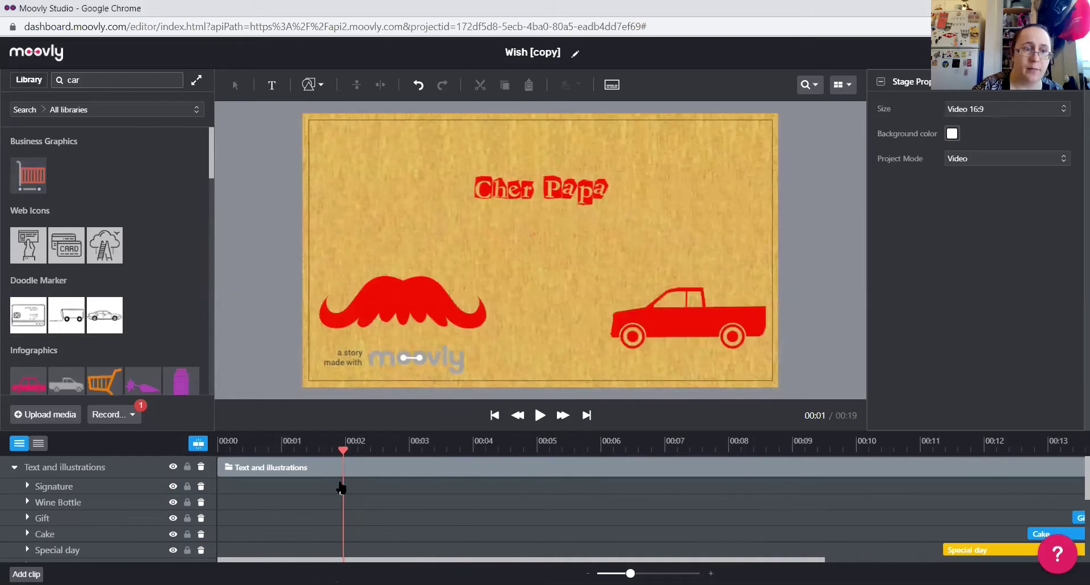
# Add the free Storyblocks sound "big-car-driving-away" at the playhead and check its clip against the other timeline layers
pyautogui.moveTo(209, 151); pyautogui.dragTo(224, 340)
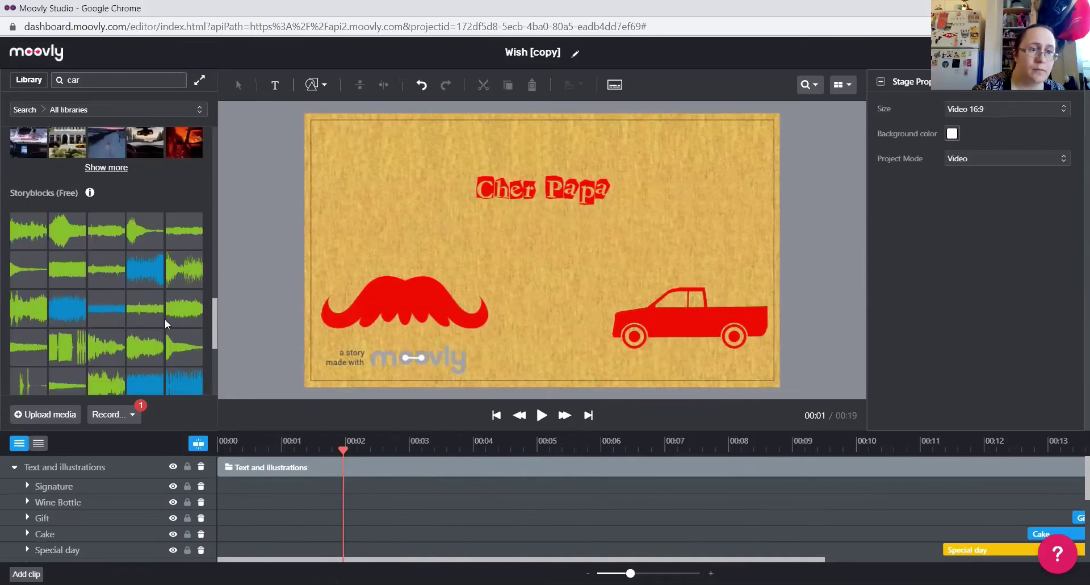
pyautogui.moveTo(28, 233); pyautogui.dragTo(487, 261)
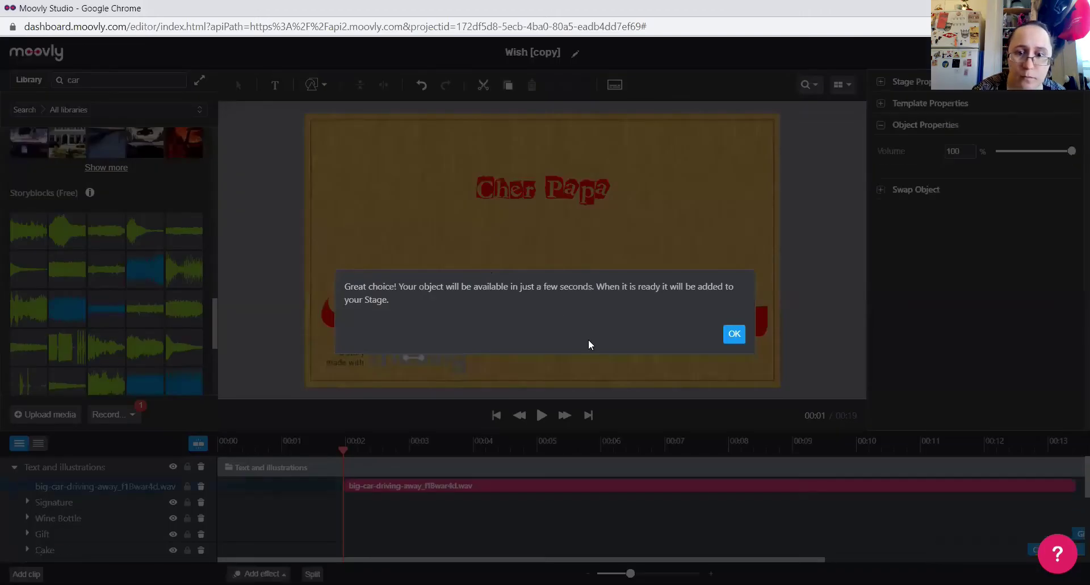
pyautogui.click(734, 339)
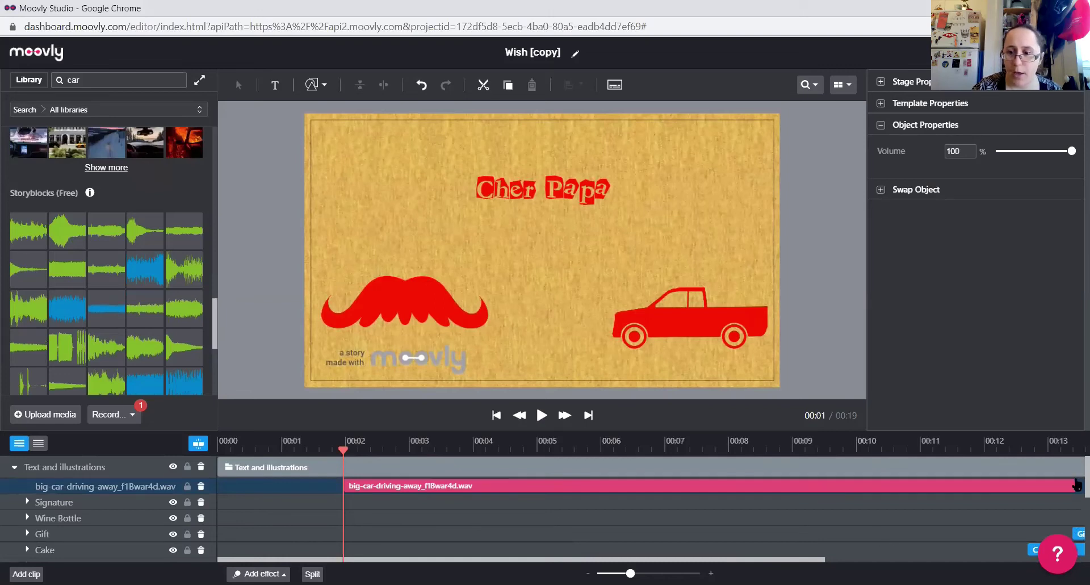
pyautogui.scroll(-3, 1074, 510)
pyautogui.scroll(-2, 1074, 511)
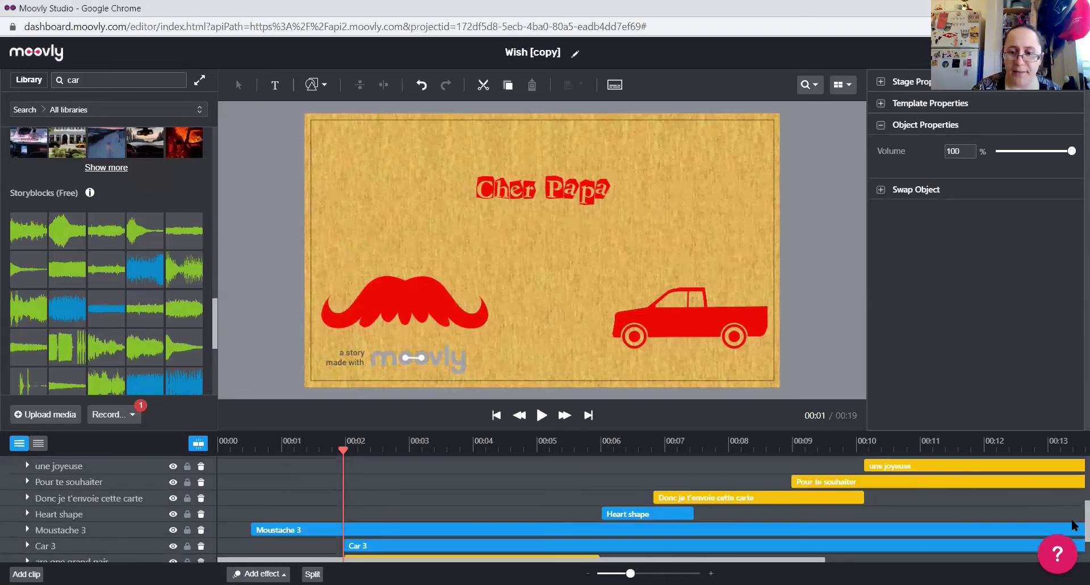
pyautogui.scroll(3, 1074, 494)
pyautogui.scroll(3, 1074, 489)
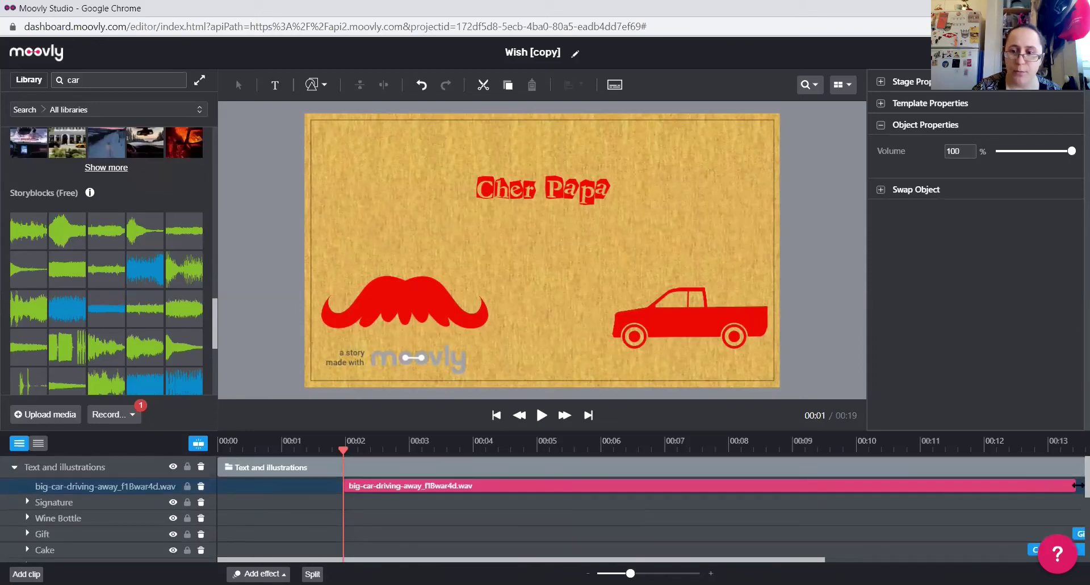
# Trim the "big-car-driving-away" sound clip to end at about four seconds and play the video to about twelve seconds
pyautogui.moveTo(1039, 485); pyautogui.dragTo(637, 489)
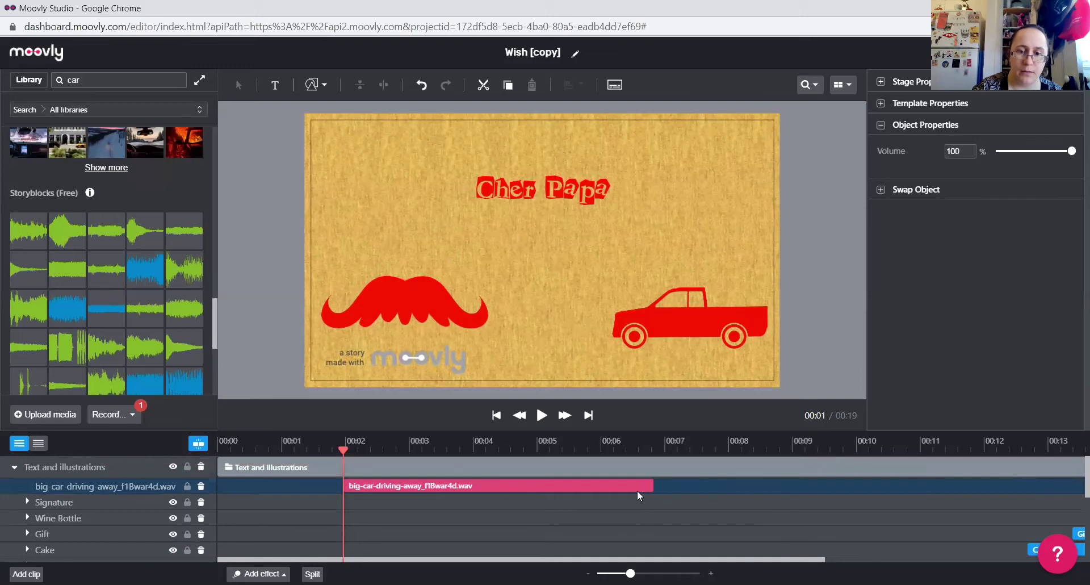
pyautogui.moveTo(566, 489); pyautogui.dragTo(487, 490)
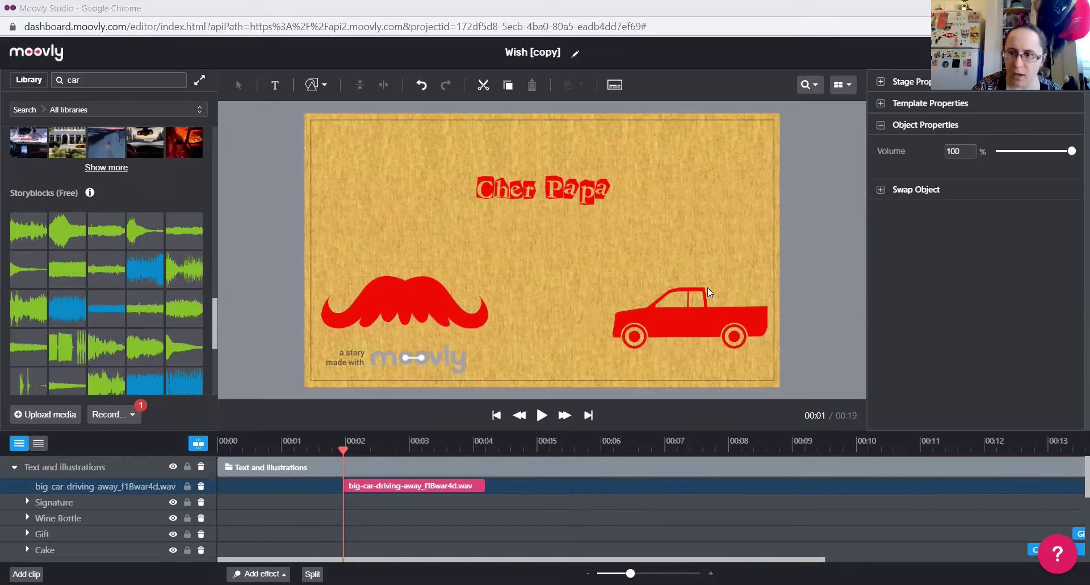
pyautogui.moveTo(1072, 479); pyautogui.dragTo(1072, 540)
pyautogui.click(537, 416)
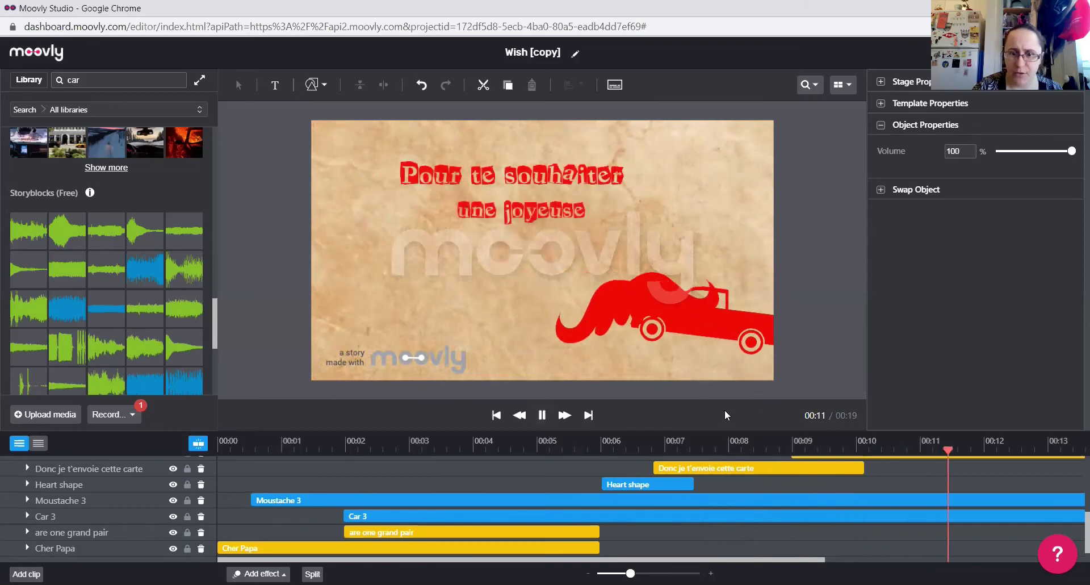
pyautogui.press('space')
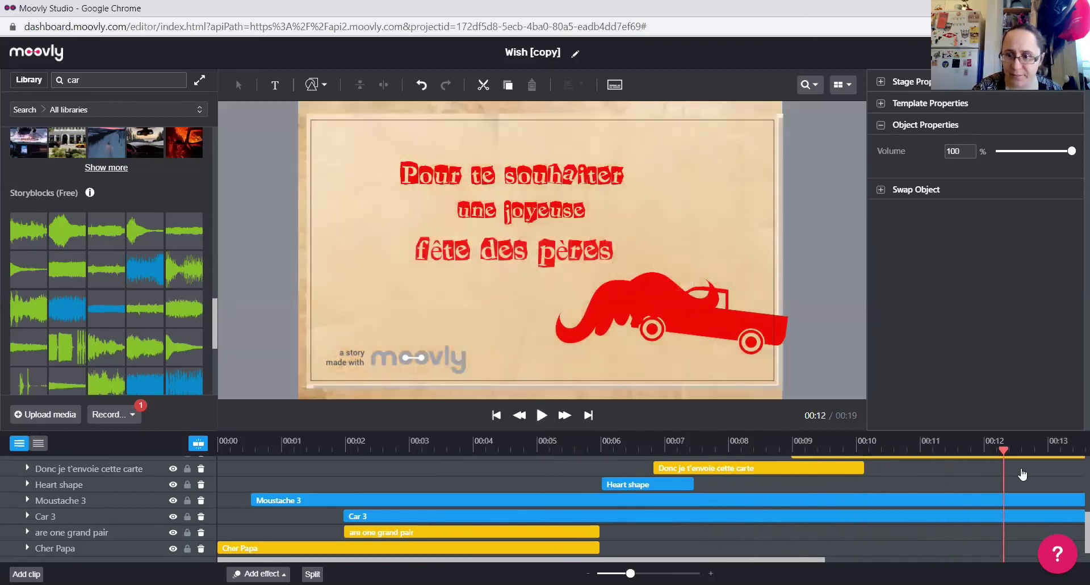
# Bring the playhead back to just before ten seconds and shorten the Moustache 3 clip to end there
pyautogui.moveTo(994, 442); pyautogui.dragTo(855, 437)
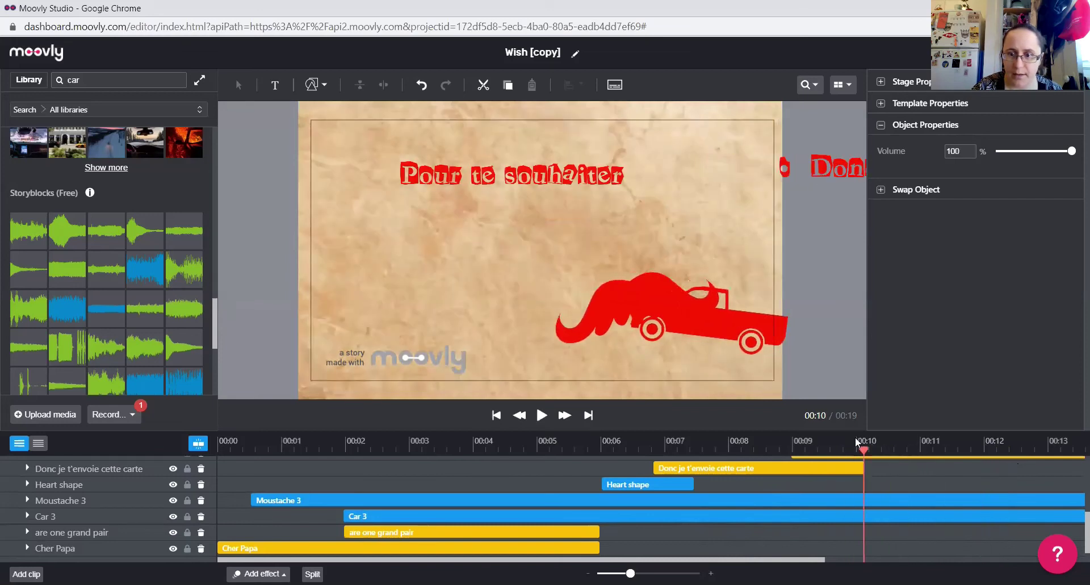
pyautogui.moveTo(819, 561); pyautogui.dragTo(1041, 561)
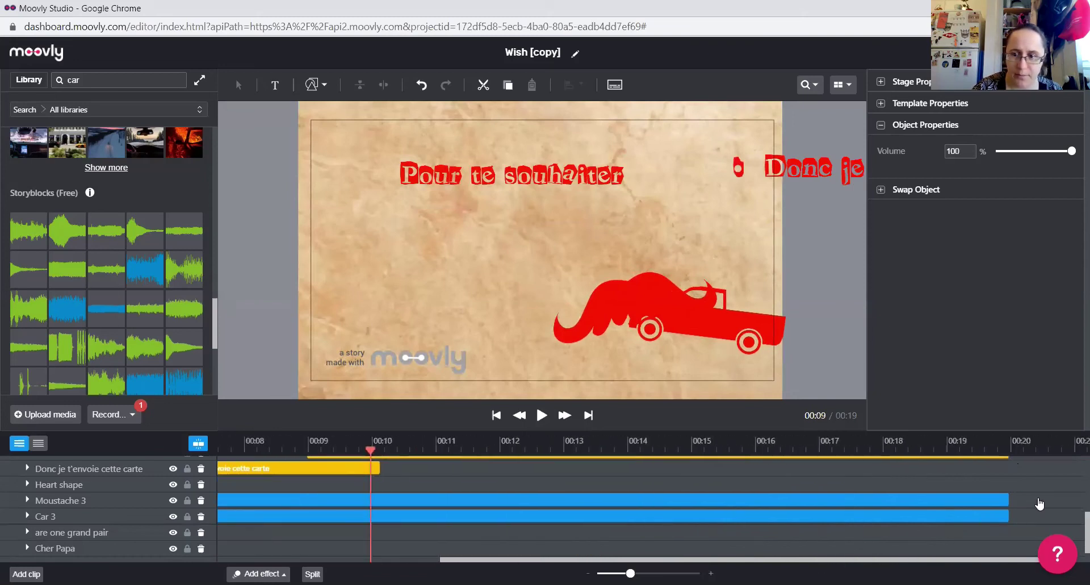
pyautogui.click(995, 501)
pyautogui.moveTo(1008, 499); pyautogui.dragTo(367, 500)
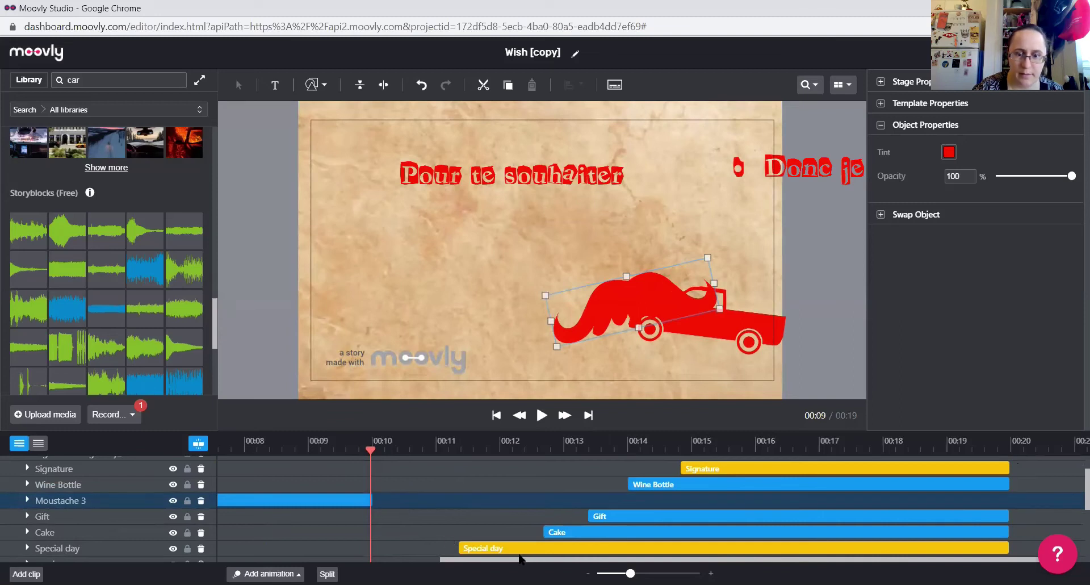
pyautogui.moveTo(519, 559); pyautogui.dragTo(296, 560)
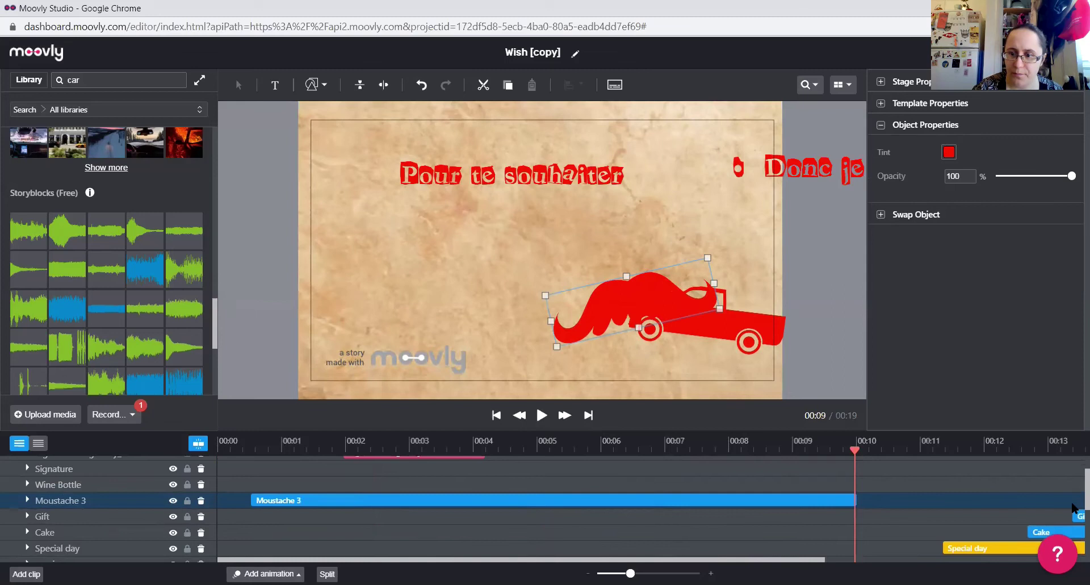
# Shorten the Car 3 clip to end at the playhead, level with the end of Moustache 3
pyautogui.scroll(-2, 1073, 506)
pyautogui.scroll(-3, 1072, 525)
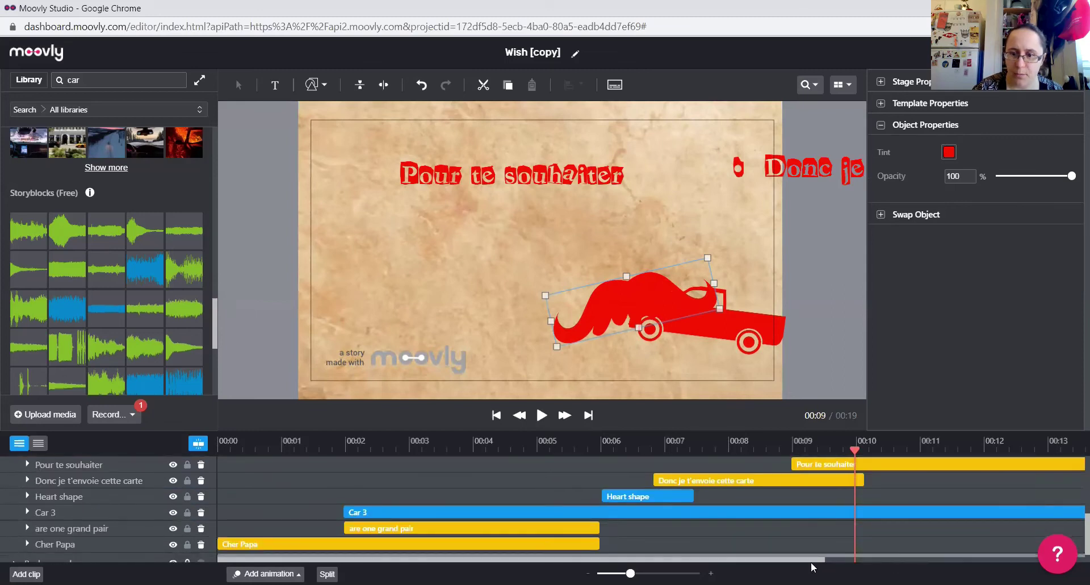
pyautogui.moveTo(809, 559); pyautogui.dragTo(1024, 556)
pyautogui.moveTo(1025, 511); pyautogui.dragTo(378, 509)
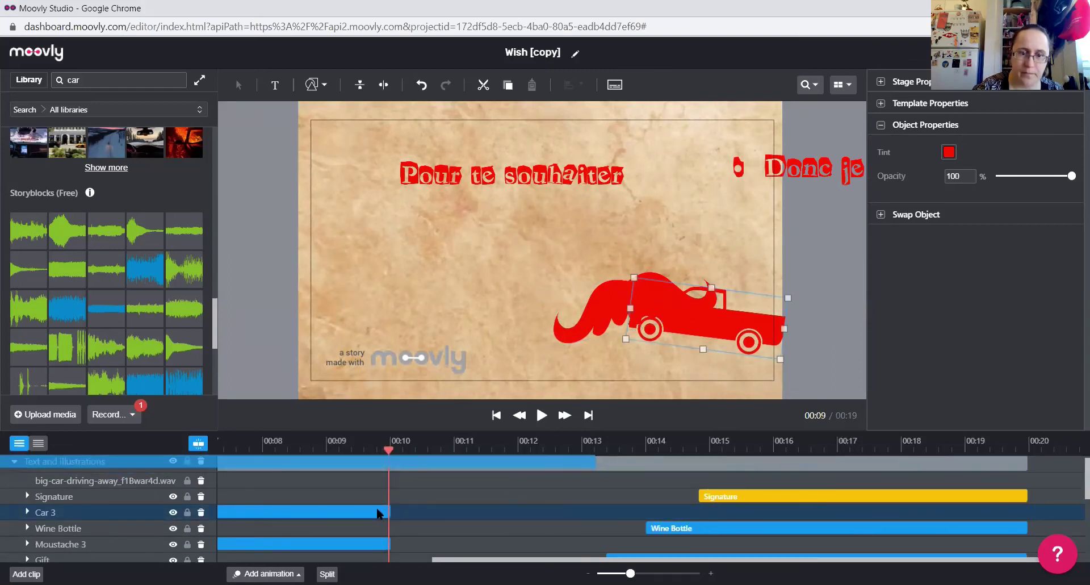
# Play from before the new clip ends to about eleven seconds and check the shortened car and moustache layers in the timeline
pyautogui.click(350, 445)
pyautogui.click(541, 415)
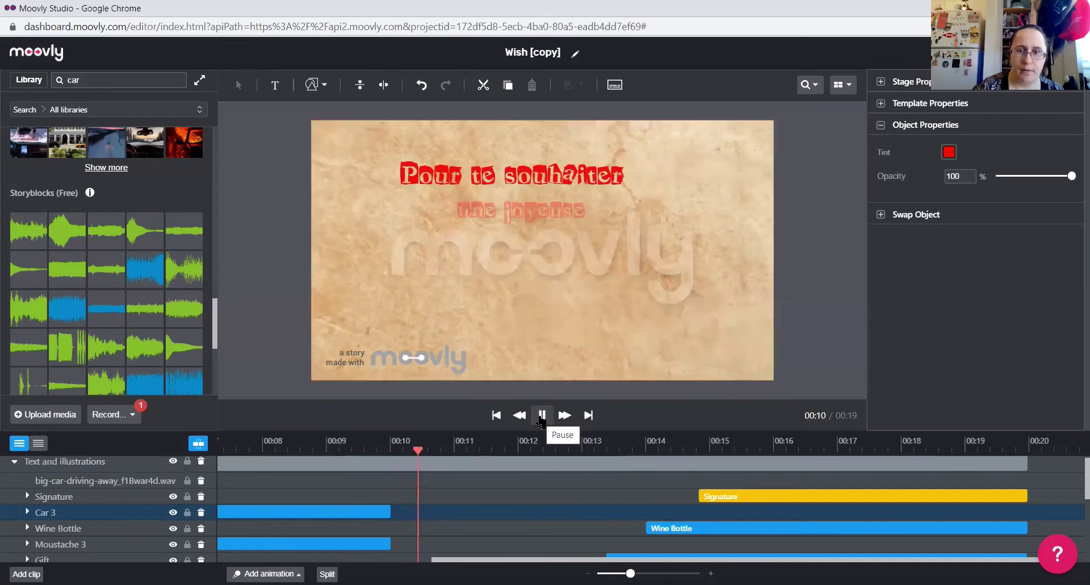
pyautogui.click(541, 415)
pyautogui.moveTo(558, 560); pyautogui.dragTo(277, 553)
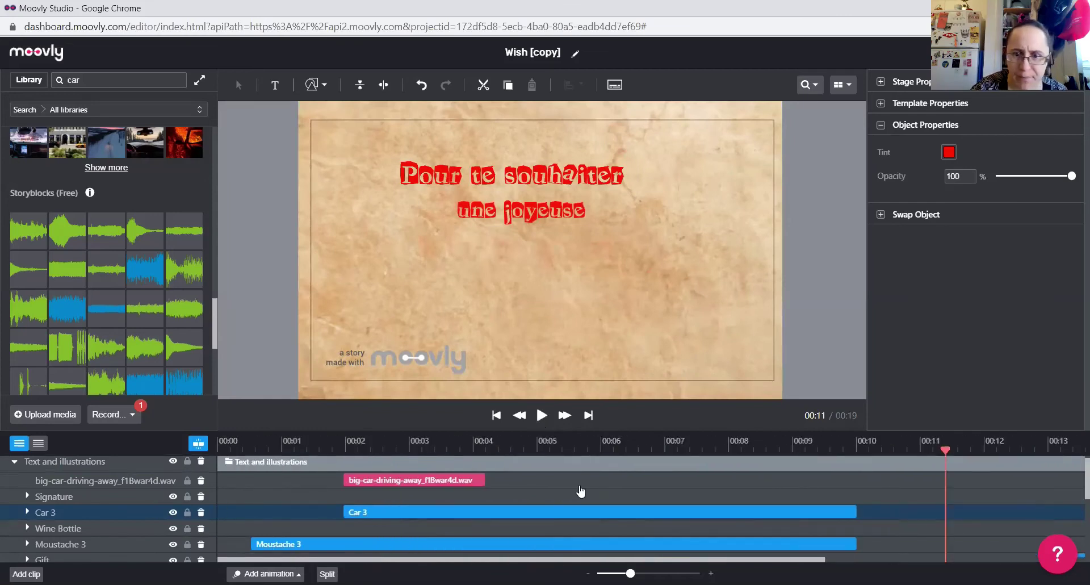
pyautogui.scroll(-5, 1071, 472)
pyautogui.scroll(5, 1070, 472)
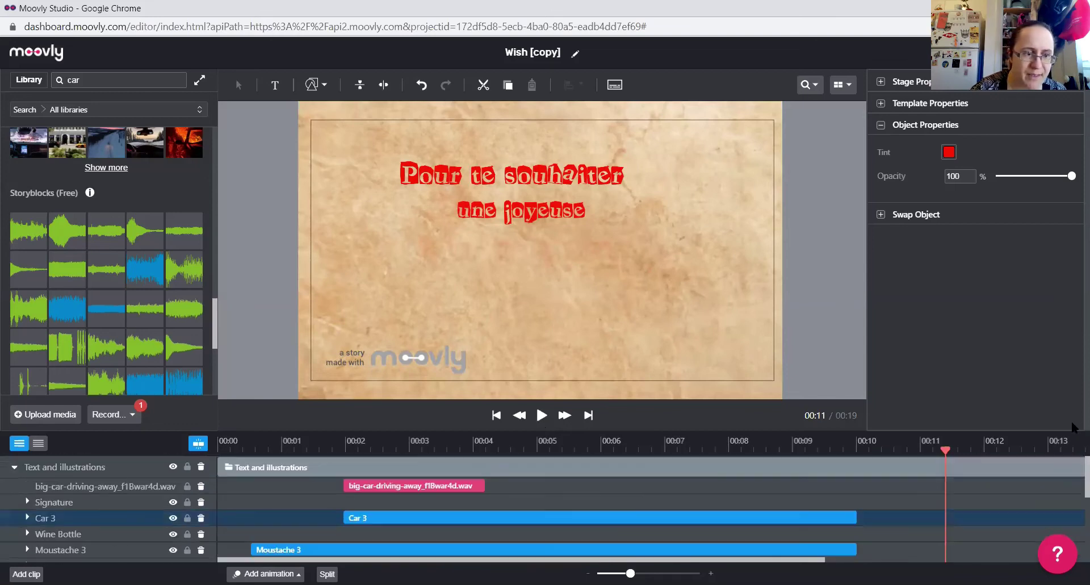
# Collapse the "Text and illustrations" group, then expand and unlock the Background group and select its Music layer
pyautogui.click(15, 467)
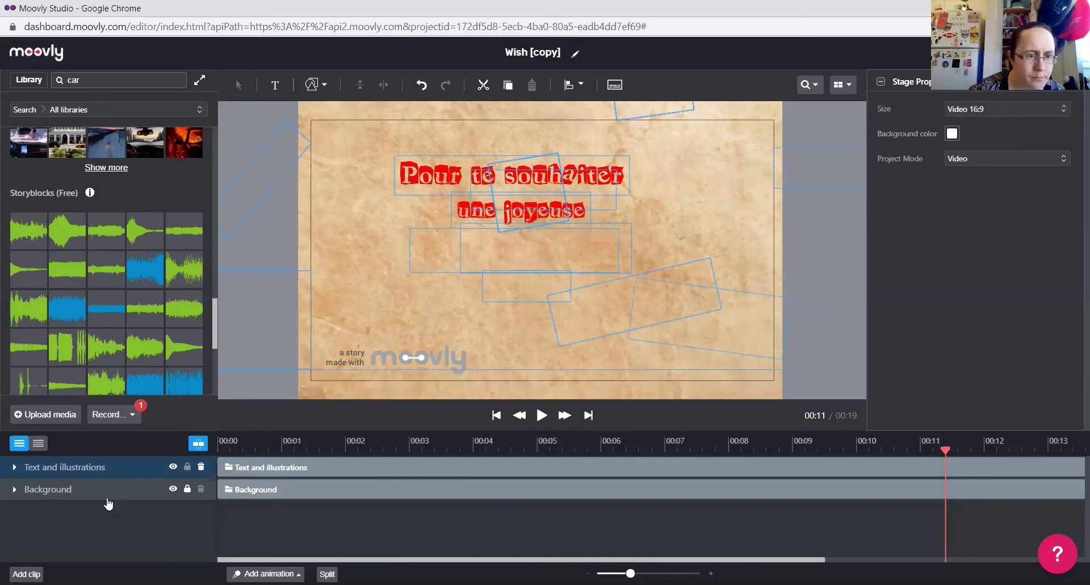
pyautogui.click(14, 489)
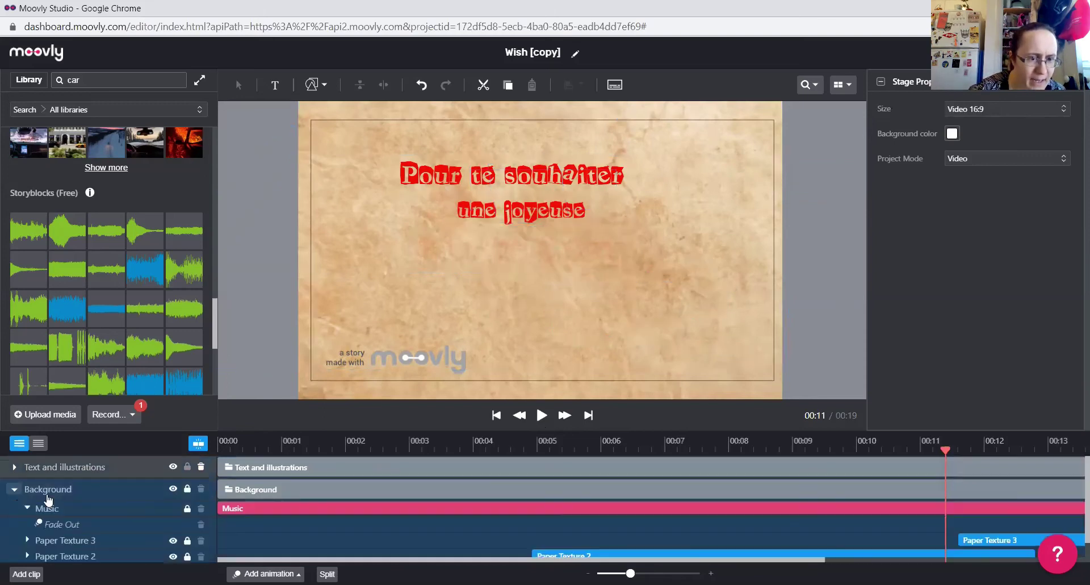
pyautogui.click(189, 489)
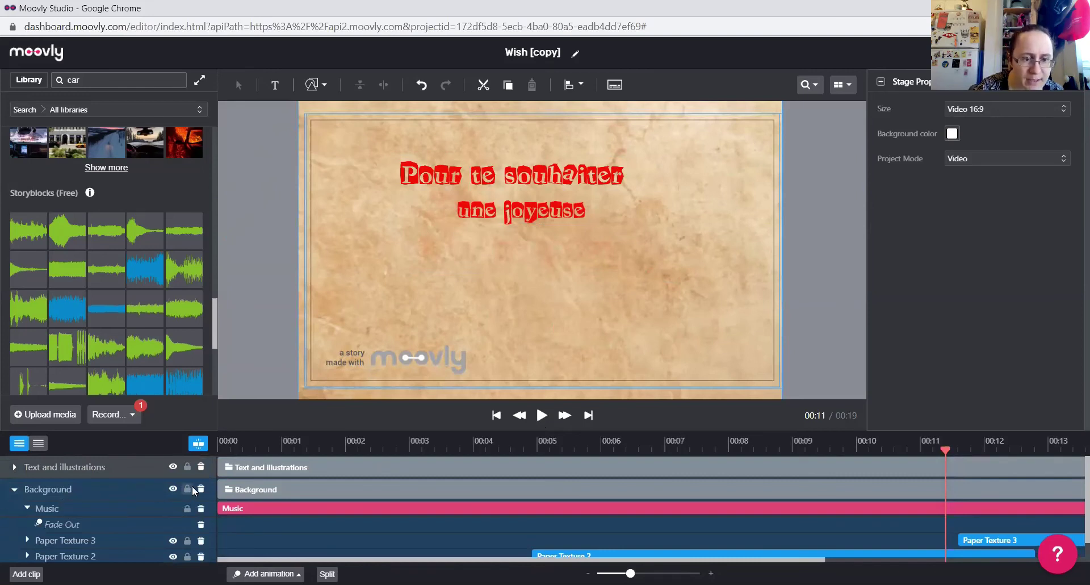
pyautogui.click(188, 488)
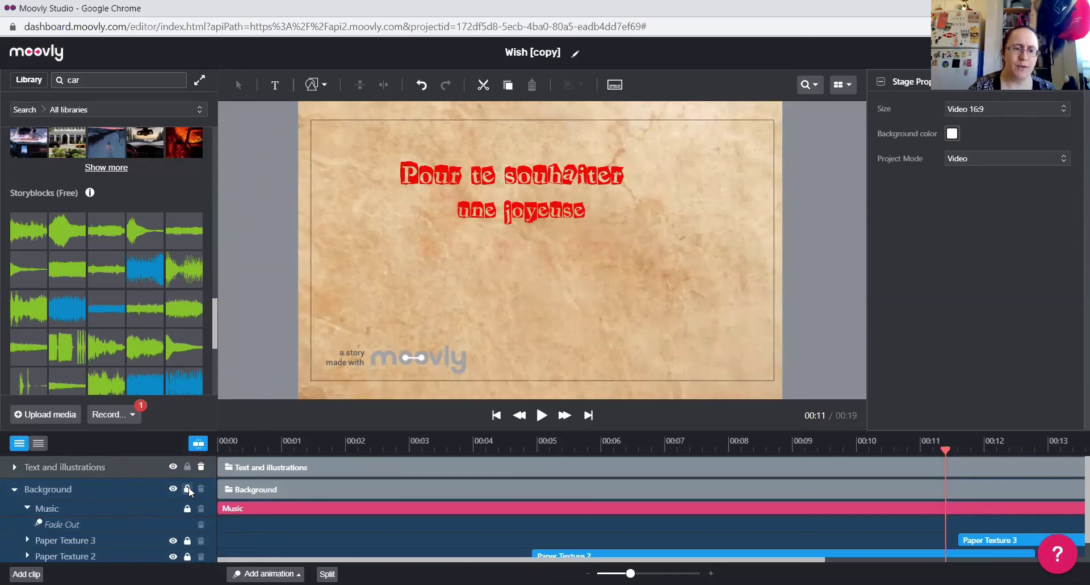
pyautogui.click(188, 489)
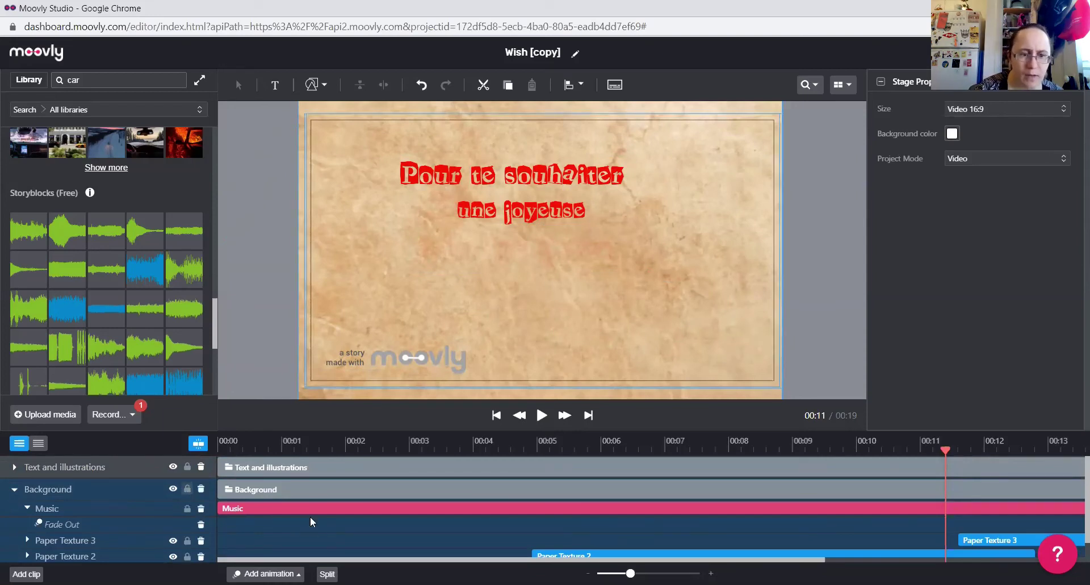
pyautogui.click(279, 507)
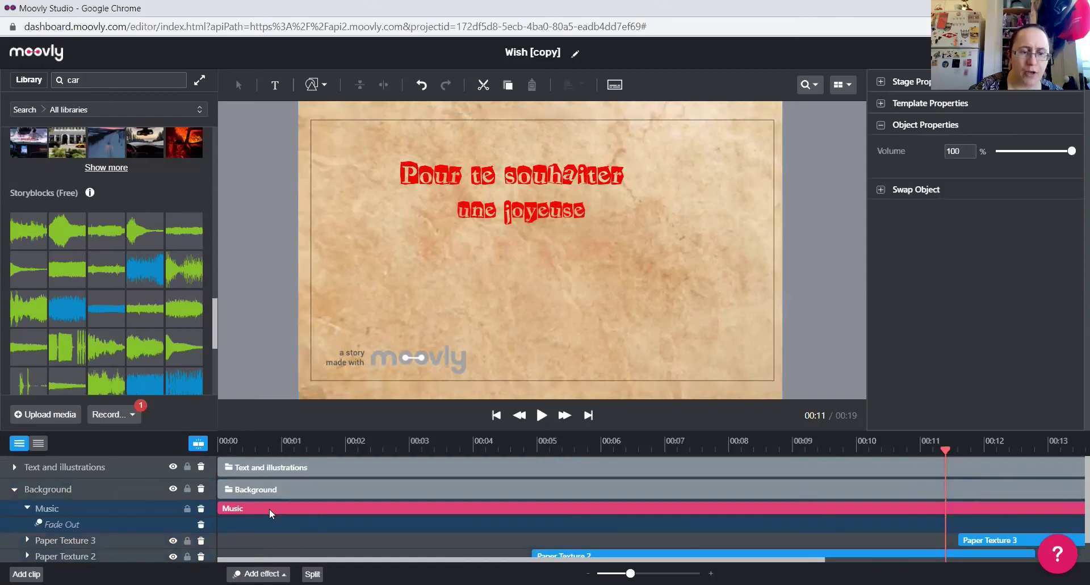
# Clear the "car" library search and look through the Personal Library for available media
pyautogui.click(159, 79)
pyautogui.press('BackSpace')
pyautogui.click(32, 110)
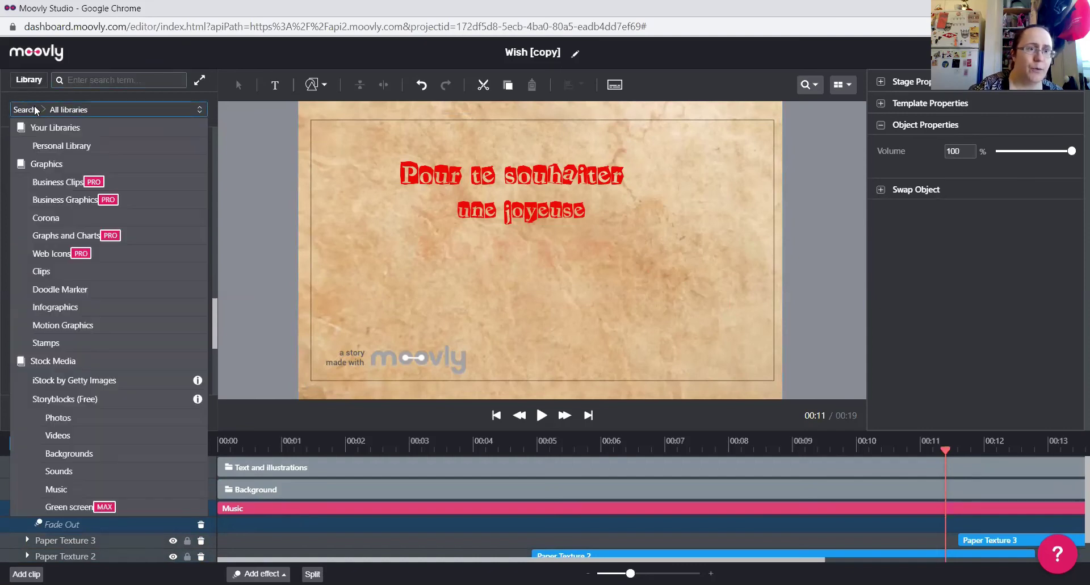
pyautogui.click(50, 144)
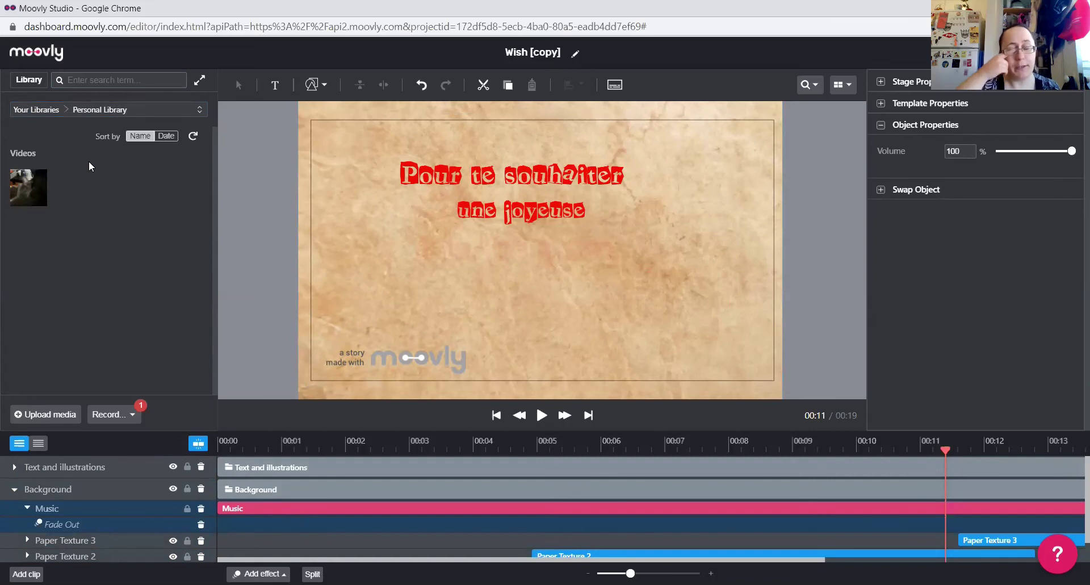
# List the free Storyblocks music and preview the "Calm Background" track
pyautogui.click(101, 111)
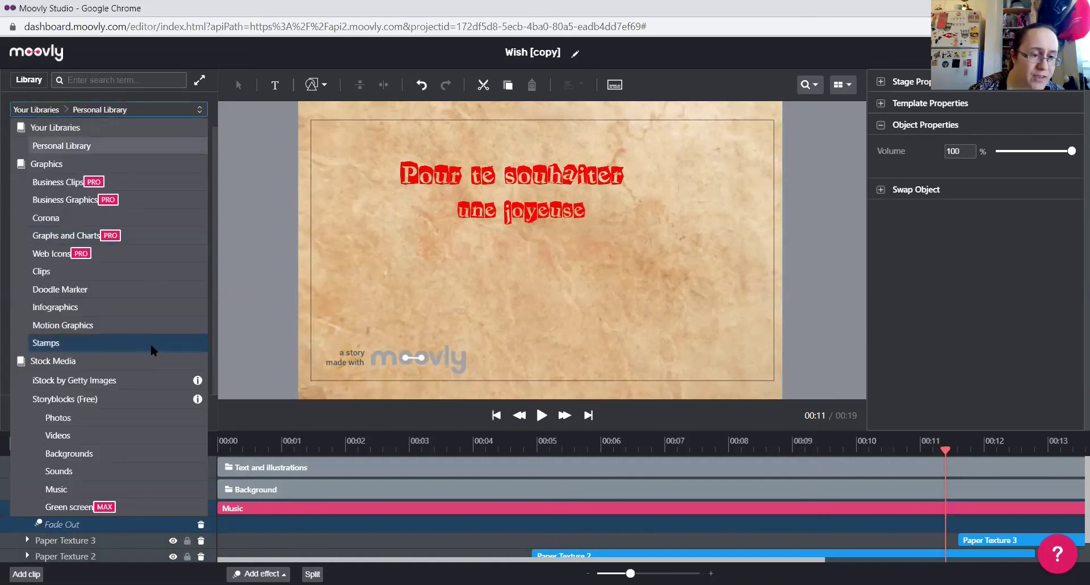
pyautogui.click(115, 486)
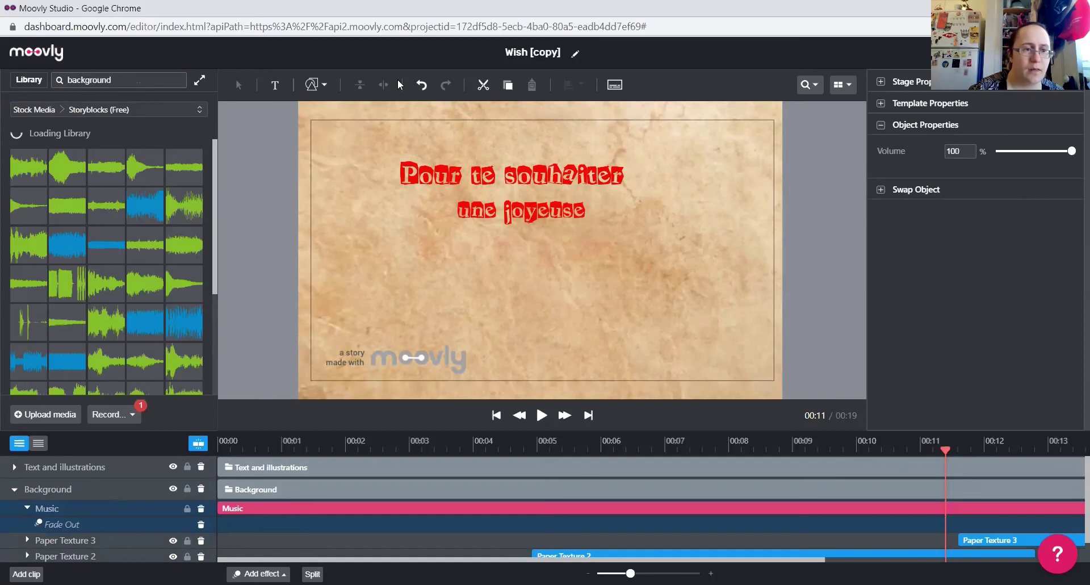
pyautogui.click(25, 159)
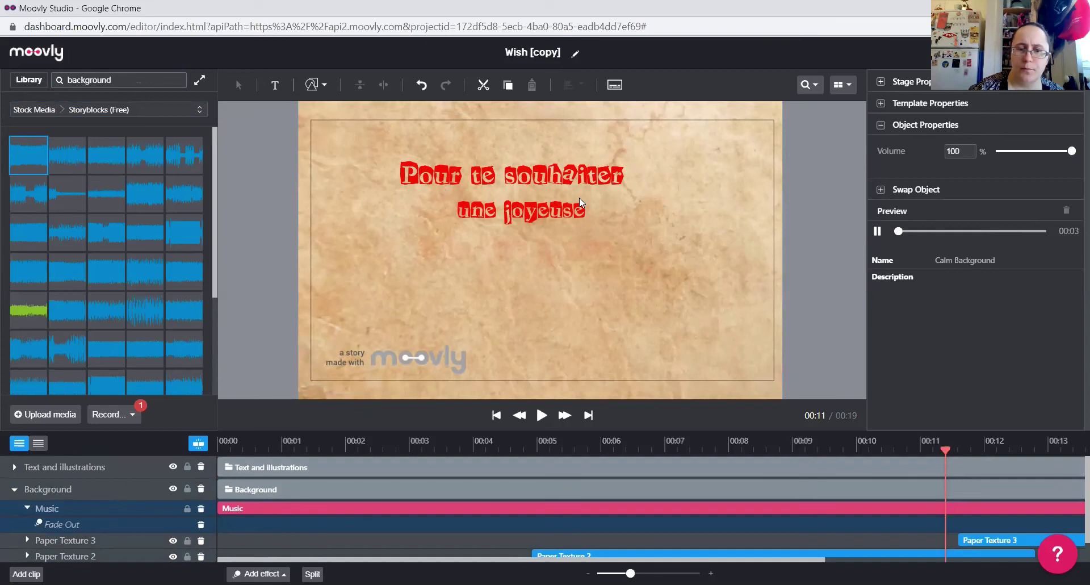
# Swap the template's Music layer for the "Calm Background" track, keeping its properties and timing
pyautogui.click(265, 507)
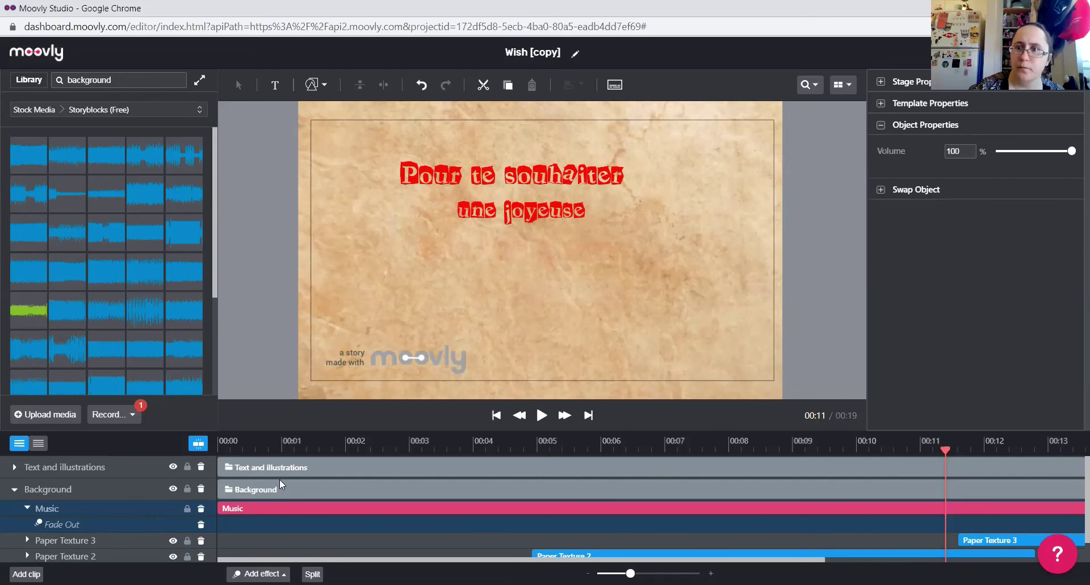
pyautogui.click(881, 191)
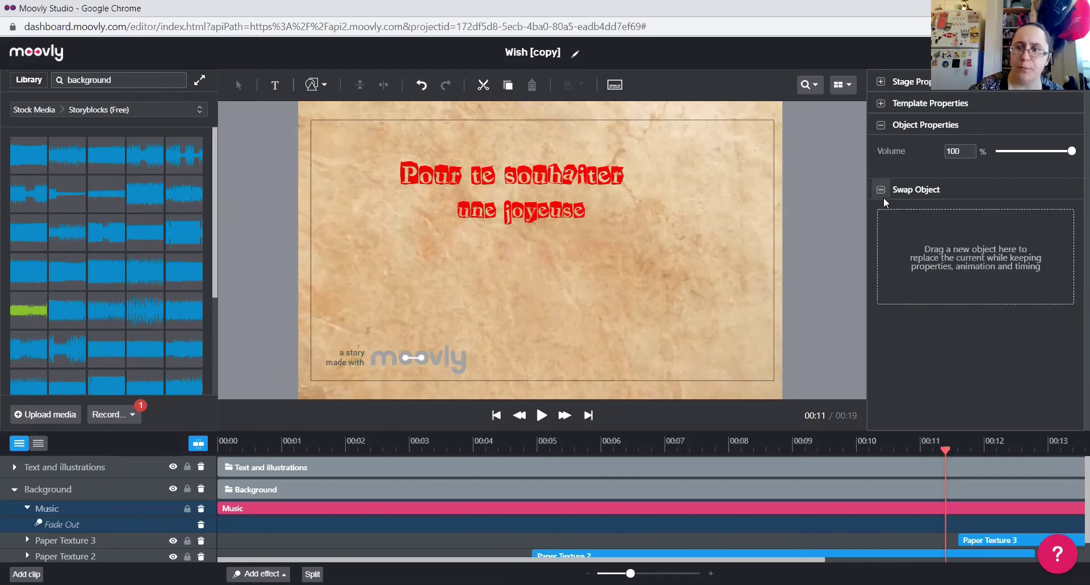
pyautogui.moveTo(25, 152); pyautogui.dragTo(910, 220)
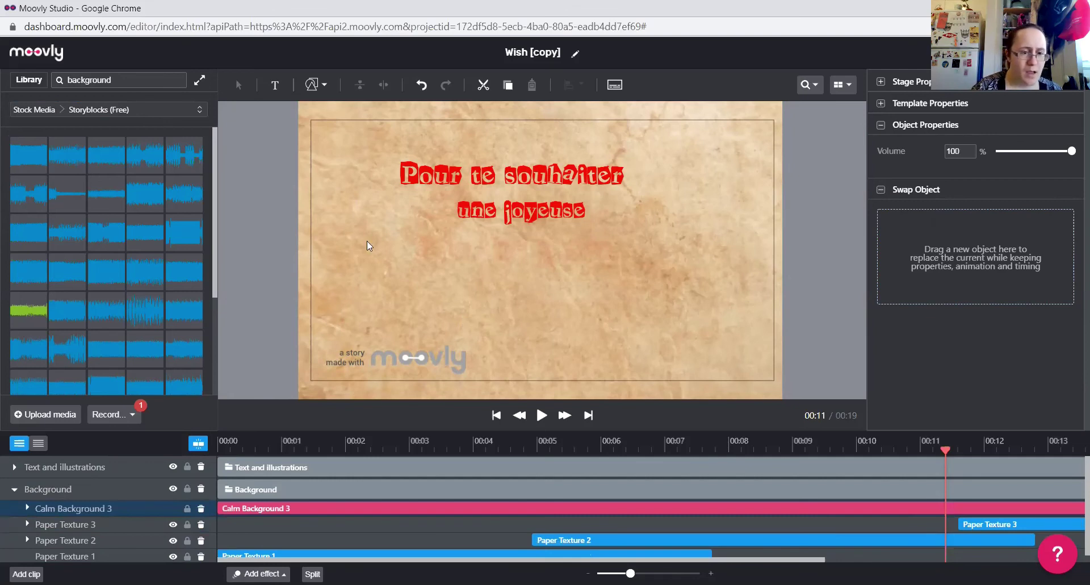
# Select the Paper Texture 3 layer and return the playhead to the start of the video
pyautogui.click(67, 522)
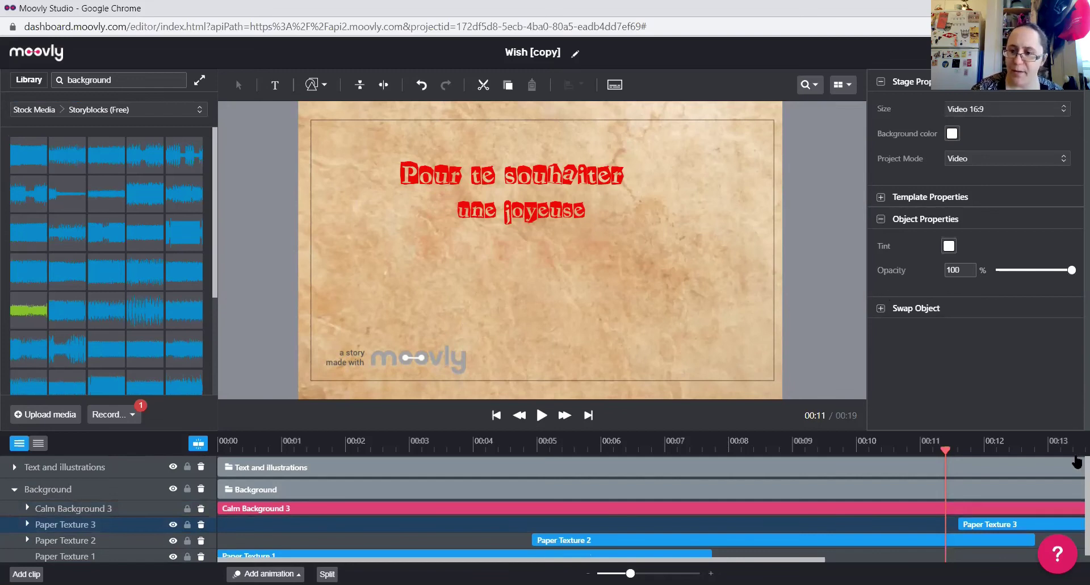
pyautogui.scroll(-1, 1071, 482)
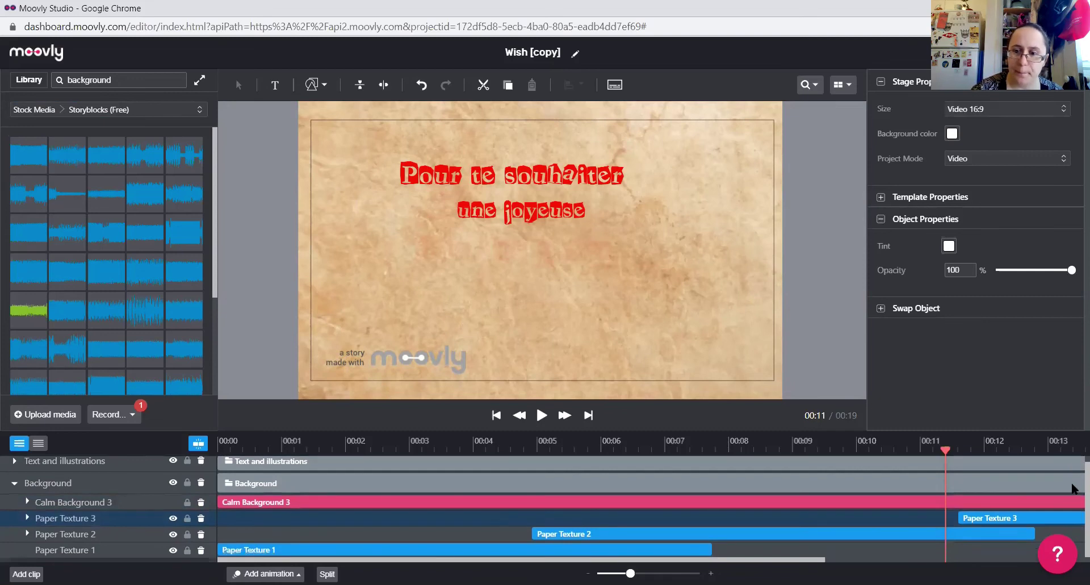
pyautogui.moveTo(831, 451); pyautogui.dragTo(209, 514)
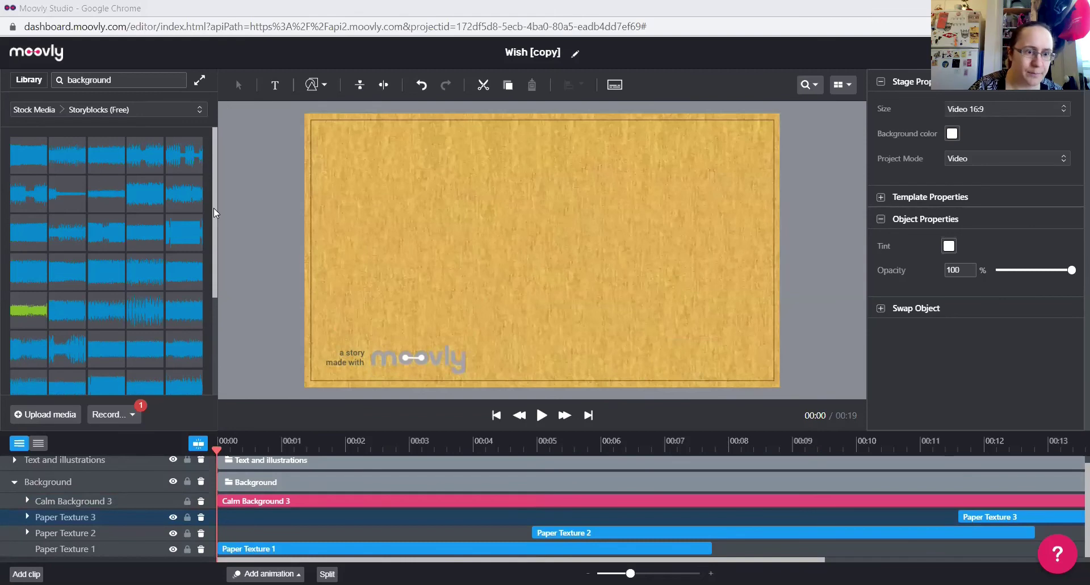
# Browse the free Storyblocks backgrounds and show more of them in the full library view
pyautogui.click(38, 108)
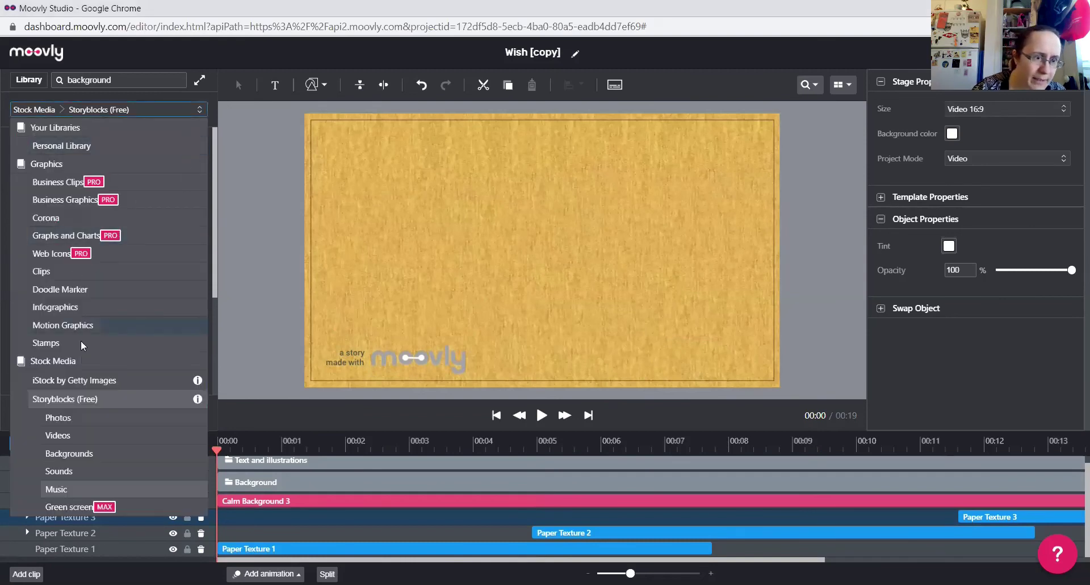
pyautogui.moveTo(213, 244); pyautogui.dragTo(210, 274)
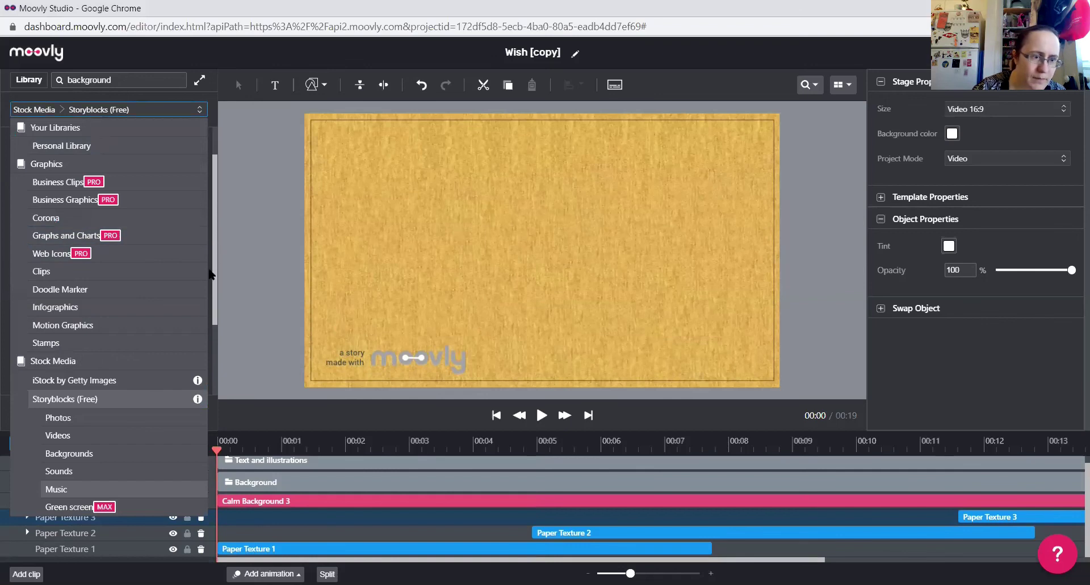
pyautogui.click(53, 456)
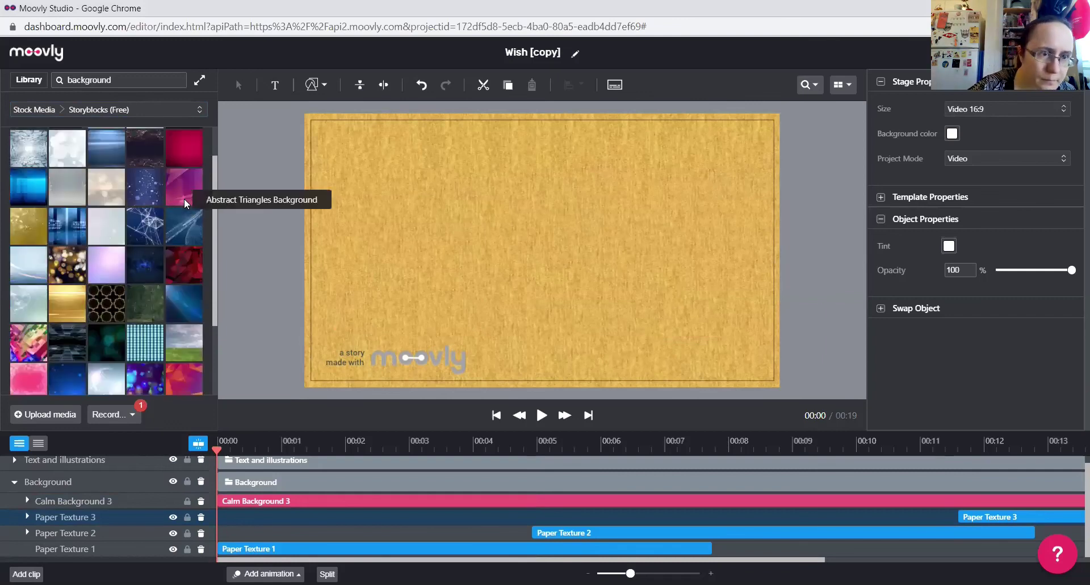
pyautogui.moveTo(214, 167); pyautogui.dragTo(214, 248)
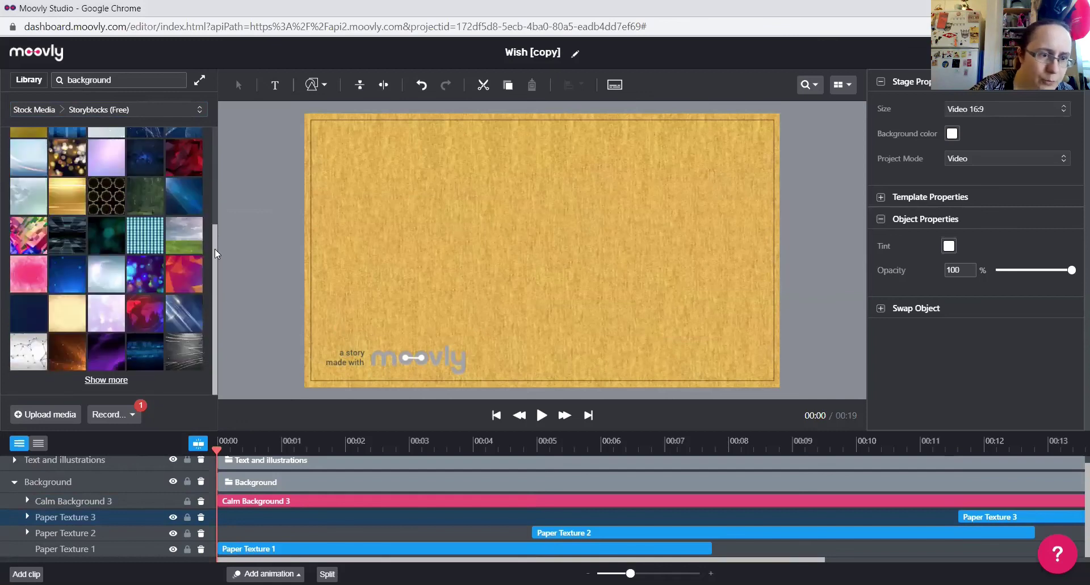
pyautogui.click(106, 379)
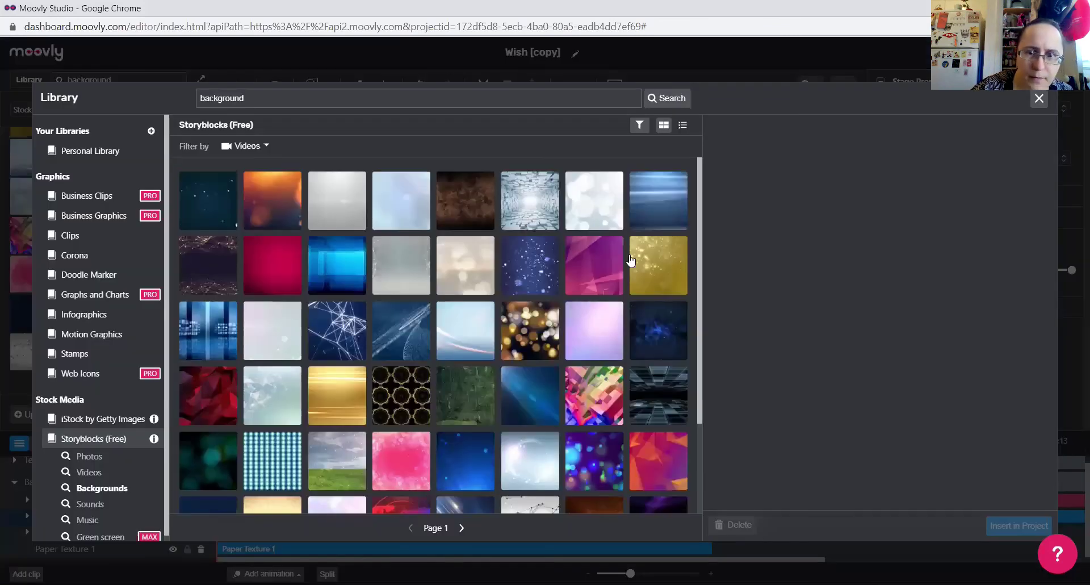
# Insert the "Shifting Particles" background video from the free Storyblocks library into the project
pyautogui.moveTo(700, 238); pyautogui.dragTo(701, 342)
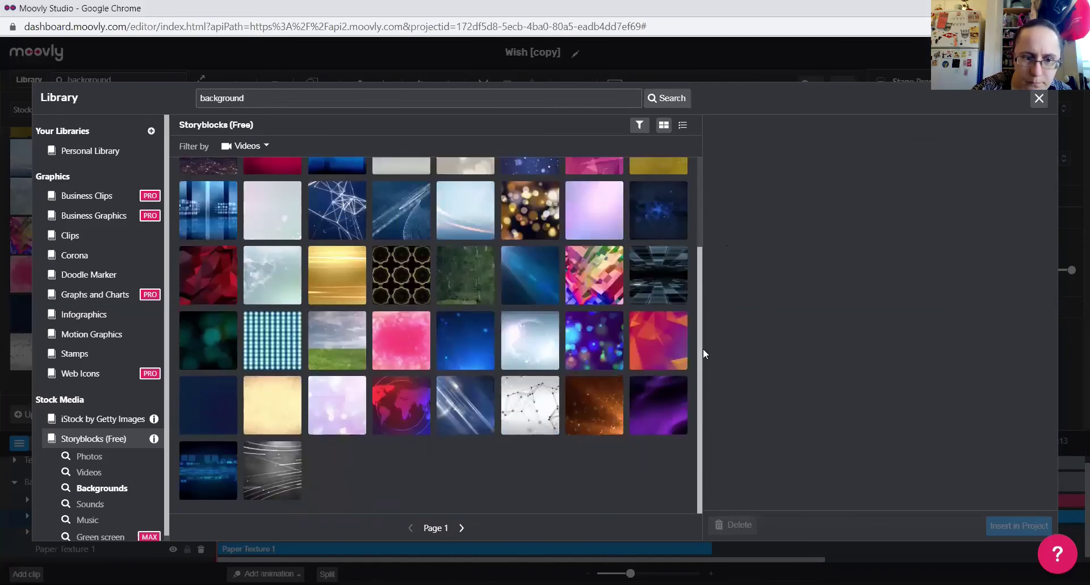
pyautogui.moveTo(702, 336); pyautogui.dragTo(692, 270)
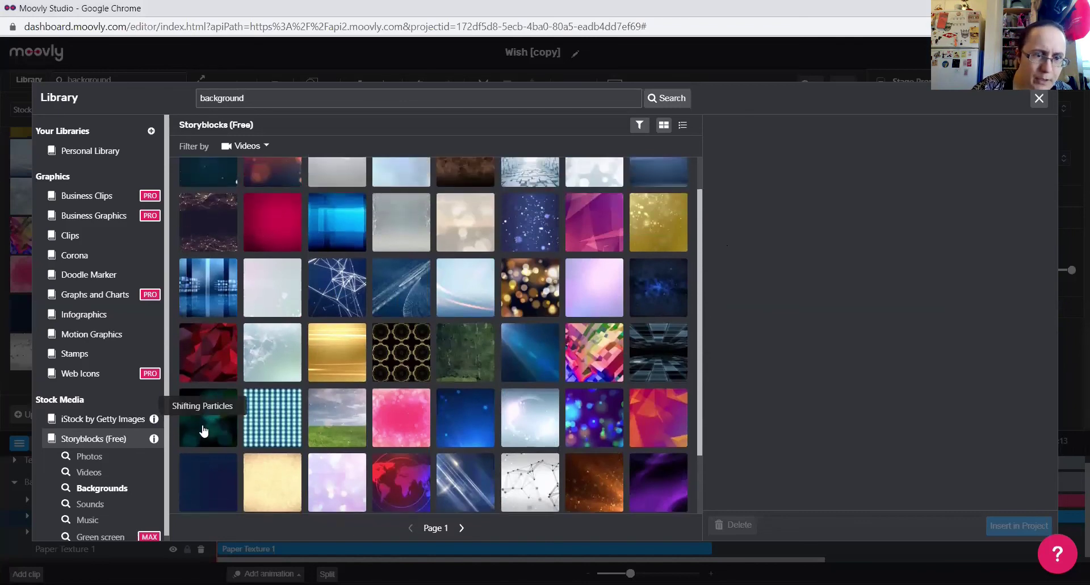
pyautogui.click(204, 431)
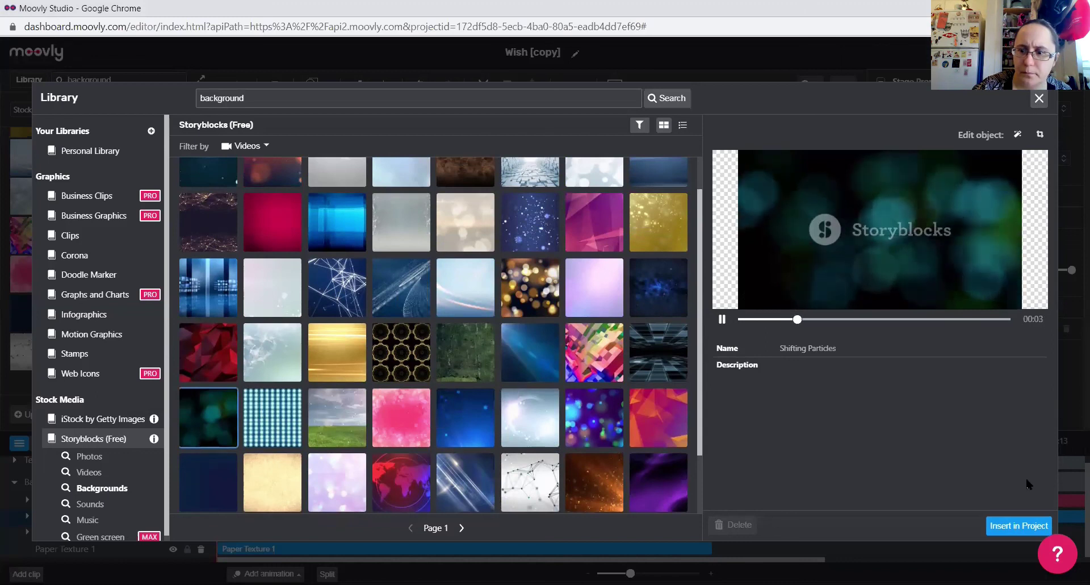
pyautogui.click(1016, 525)
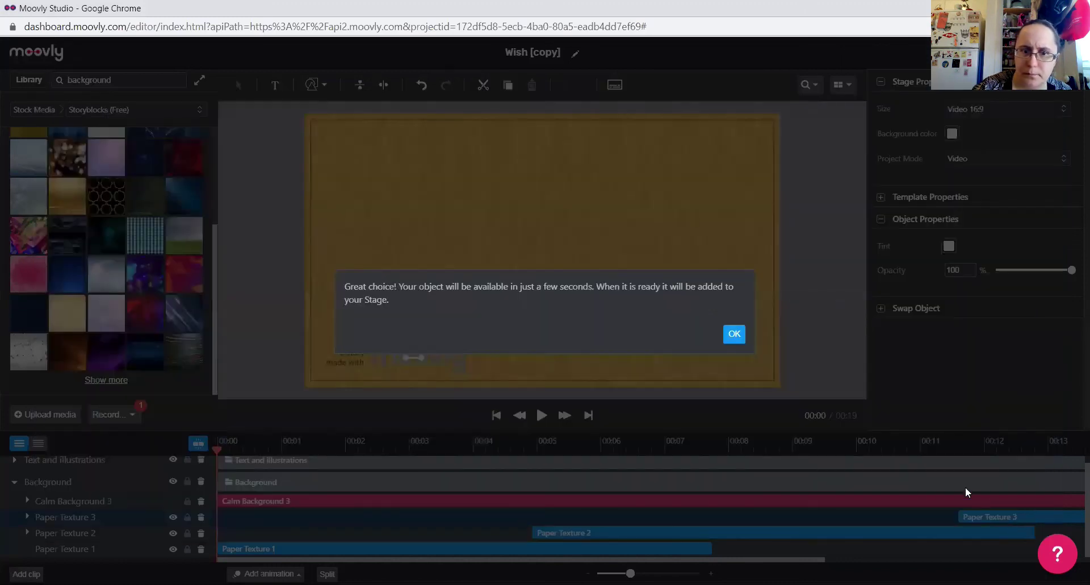
pyautogui.click(732, 334)
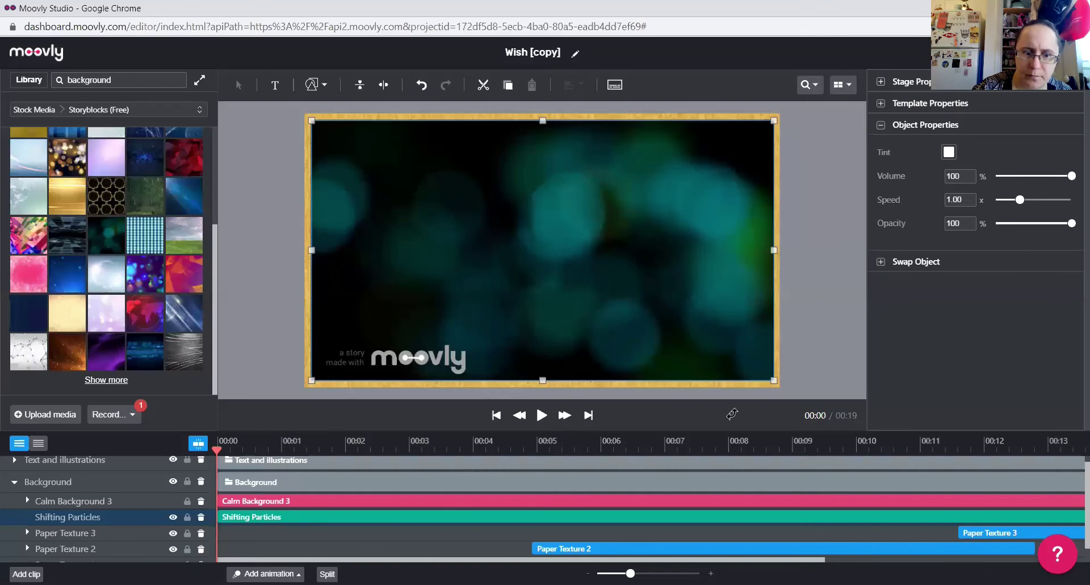
# Delete the Paper Texture 1, Paper Texture 2 and Paper Texture 3 layers from the Background group
pyautogui.click(353, 498)
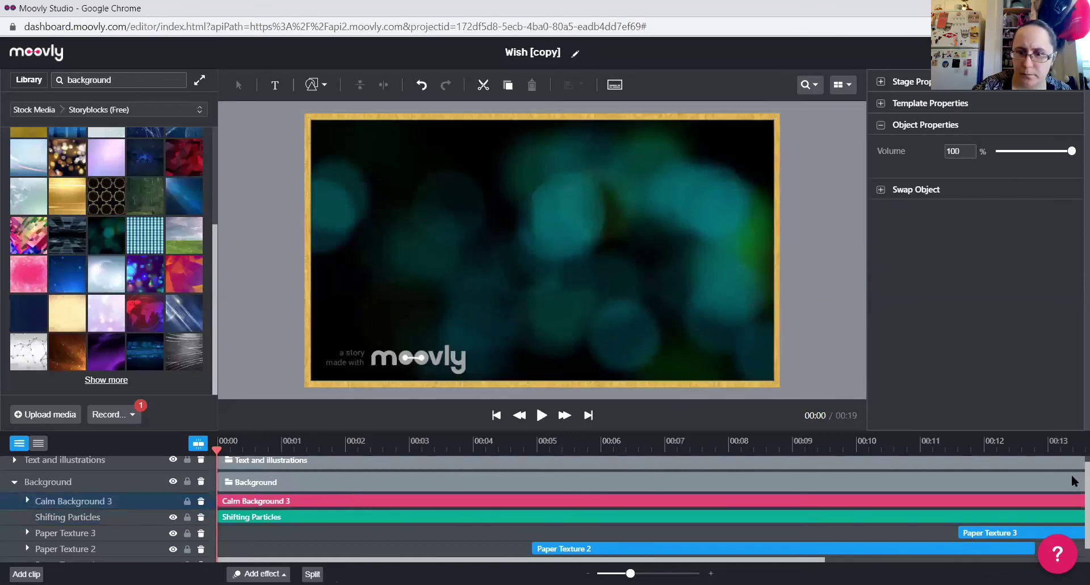
pyautogui.scroll(-1, 1071, 474)
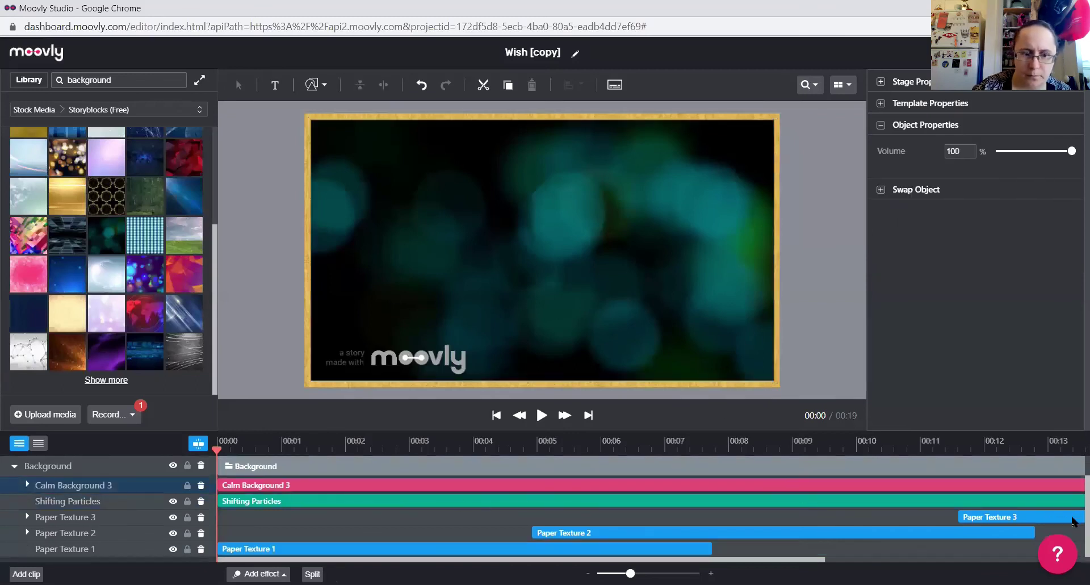
pyautogui.click(373, 548)
pyautogui.press('Delete')
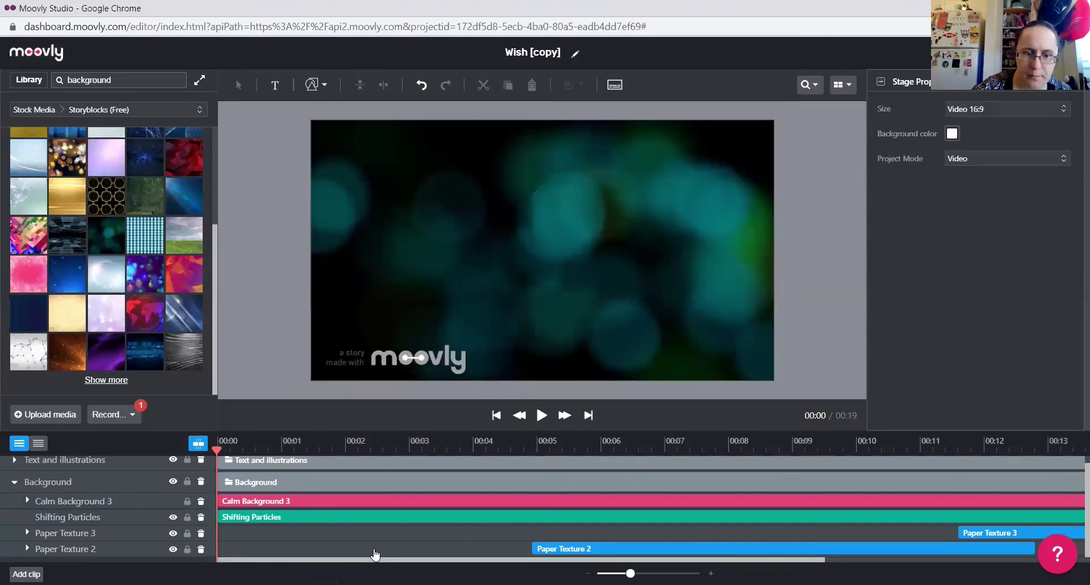
pyautogui.click(555, 547)
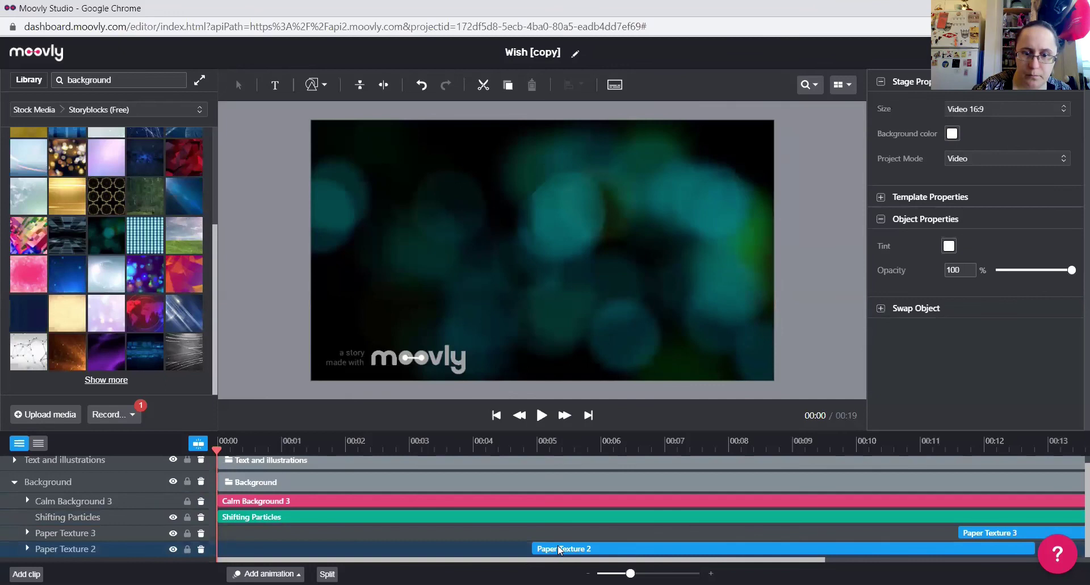
pyautogui.press('Delete')
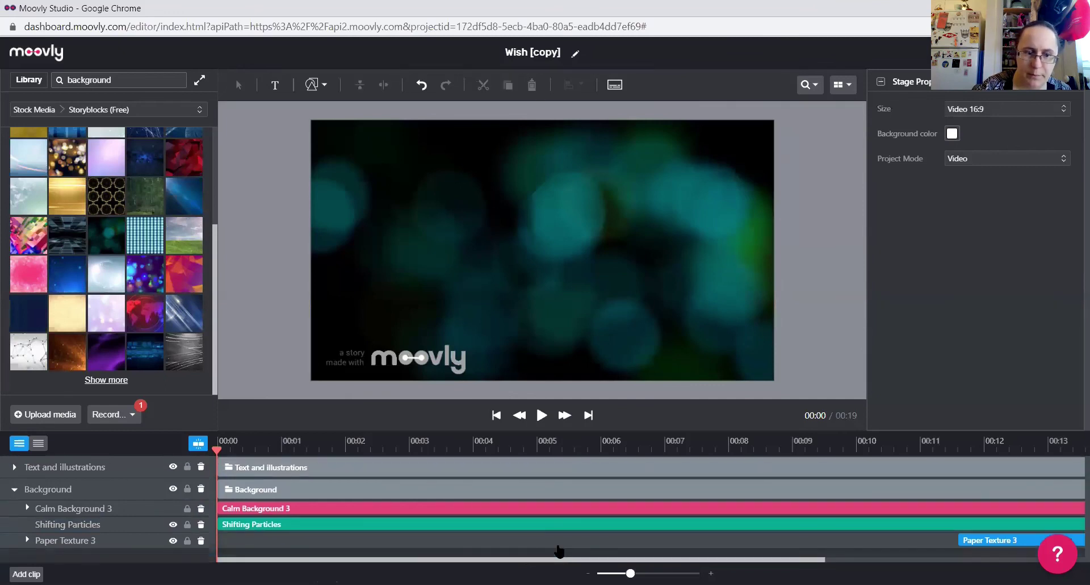
pyautogui.click(200, 541)
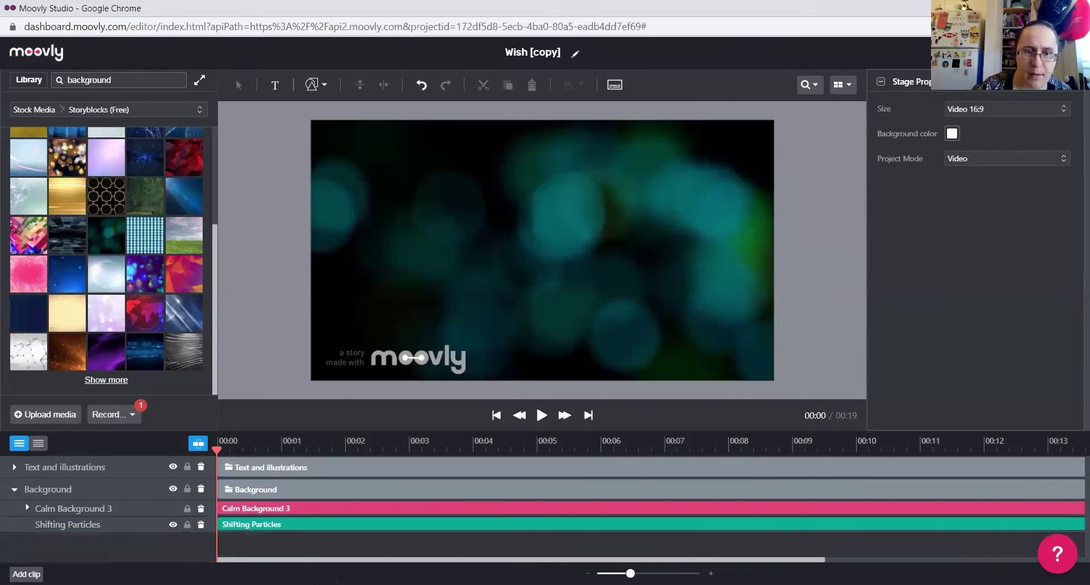
# Play the whole video and extend the Shifting Particles clip to the end of the timeline
pyautogui.click(543, 414)
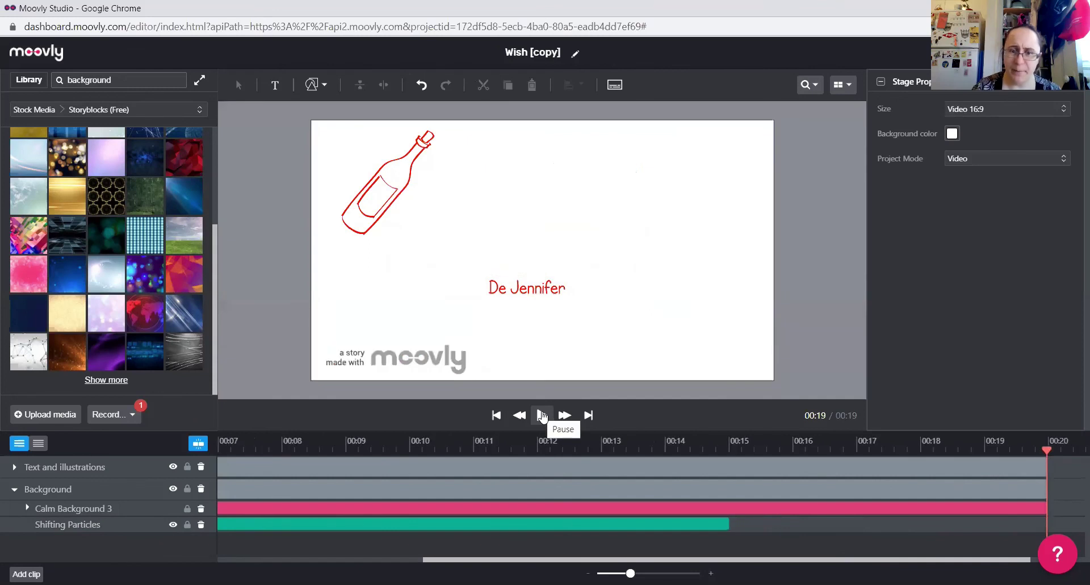
pyautogui.click(542, 415)
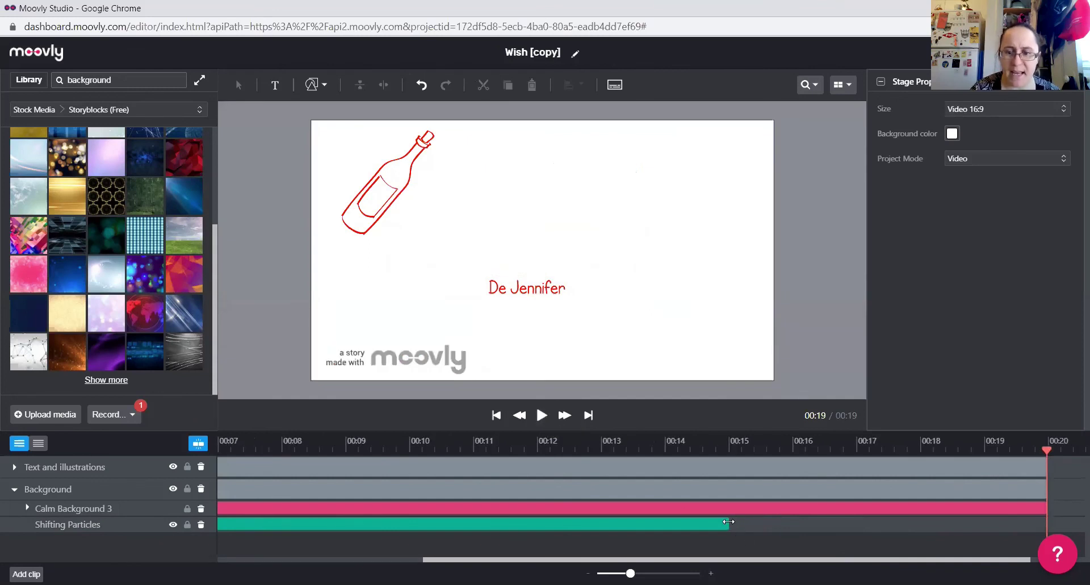
pyautogui.moveTo(728, 521); pyautogui.dragTo(1041, 519)
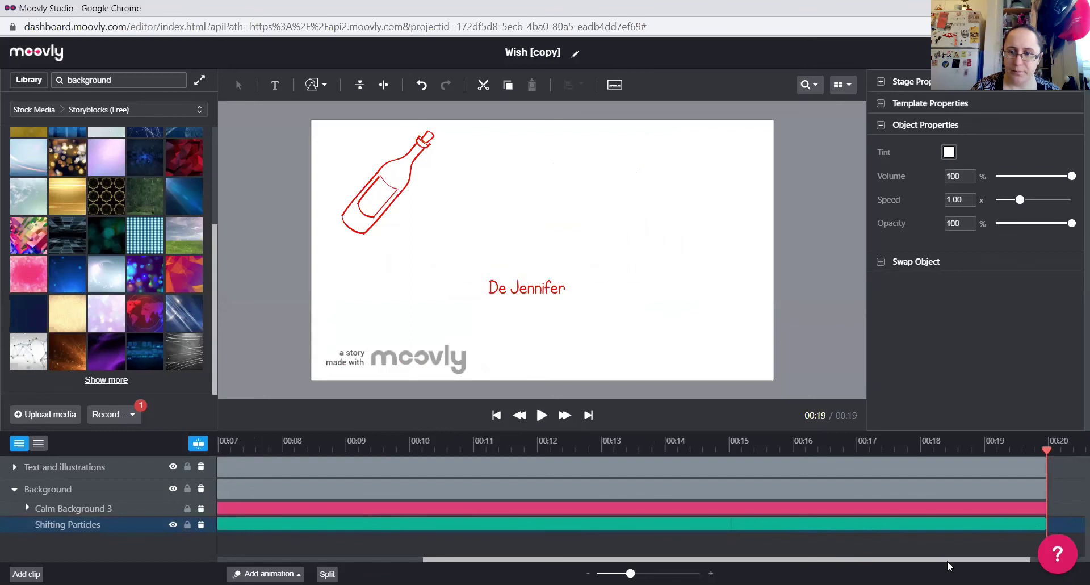
pyautogui.moveTo(945, 560); pyautogui.dragTo(601, 554)
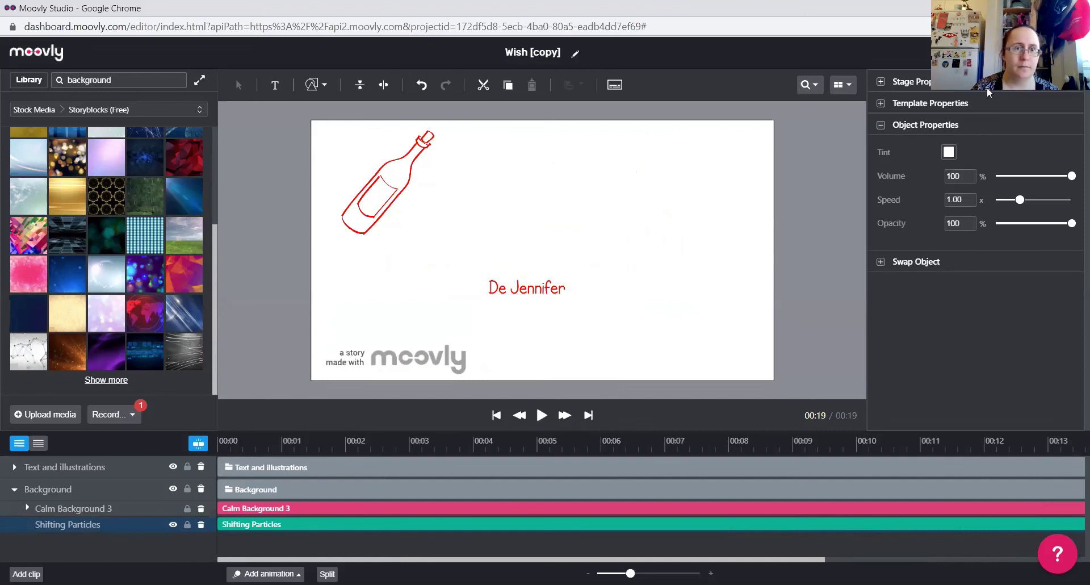
# Switch to the Moovly dashboard, open My Projects and examine the publishing options for the Wish [copy] project
pyautogui.hotkey('alt', 'Tab')
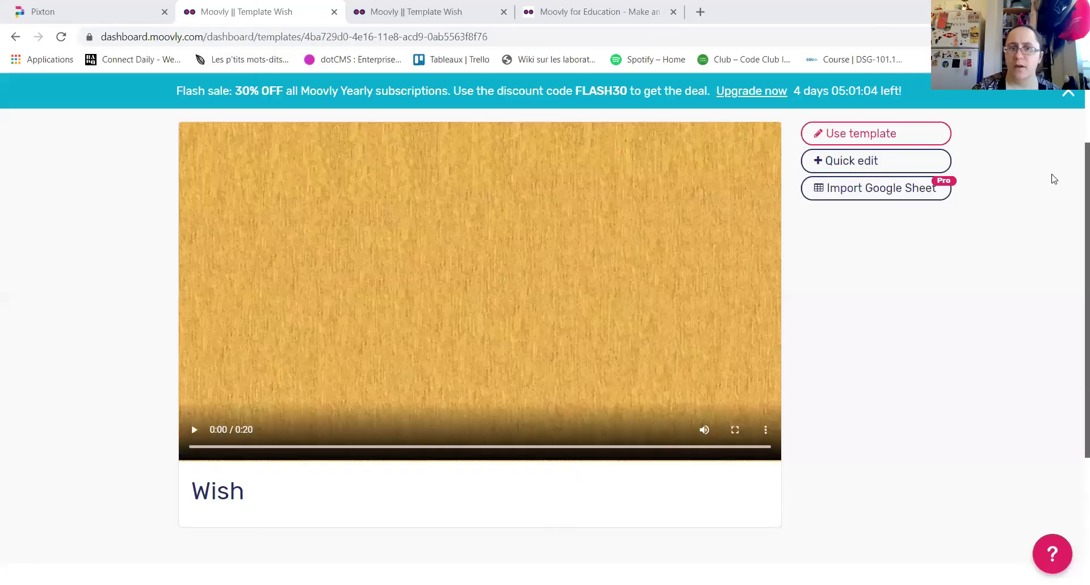
pyautogui.scroll(2, 485, 108)
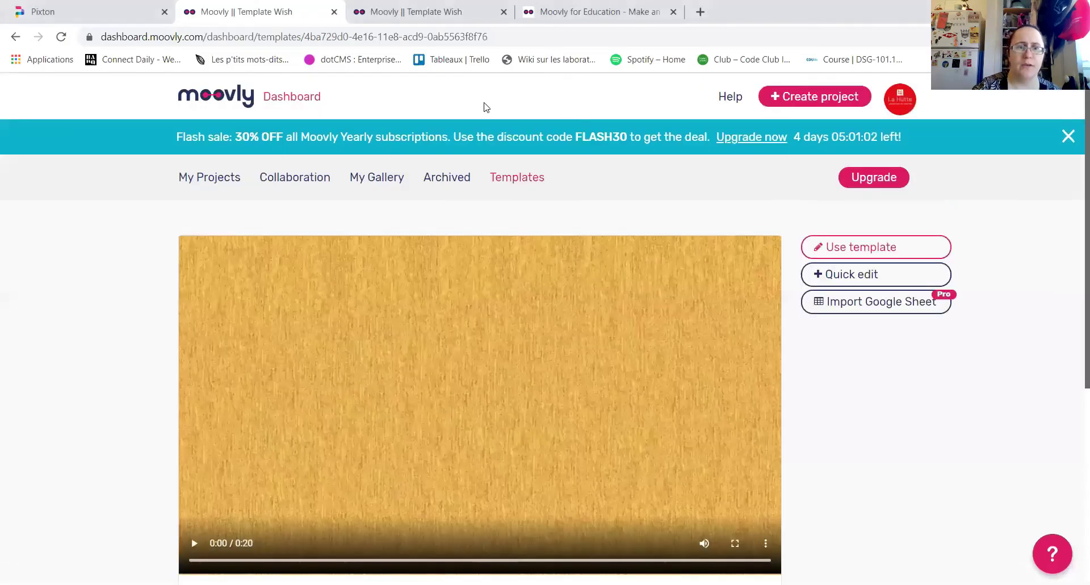
pyautogui.click(185, 176)
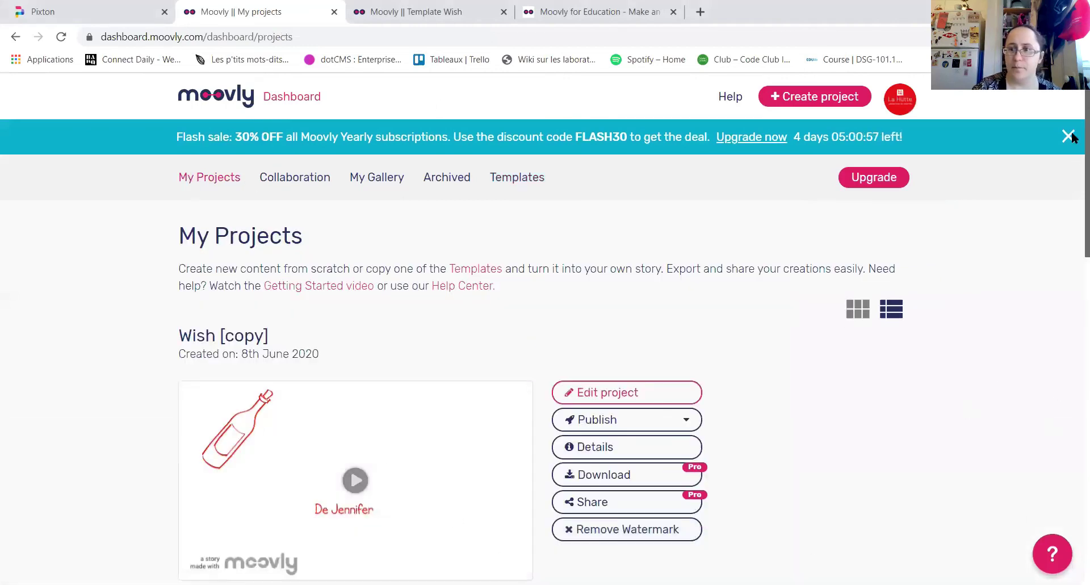
pyautogui.scroll(-3, 1071, 170)
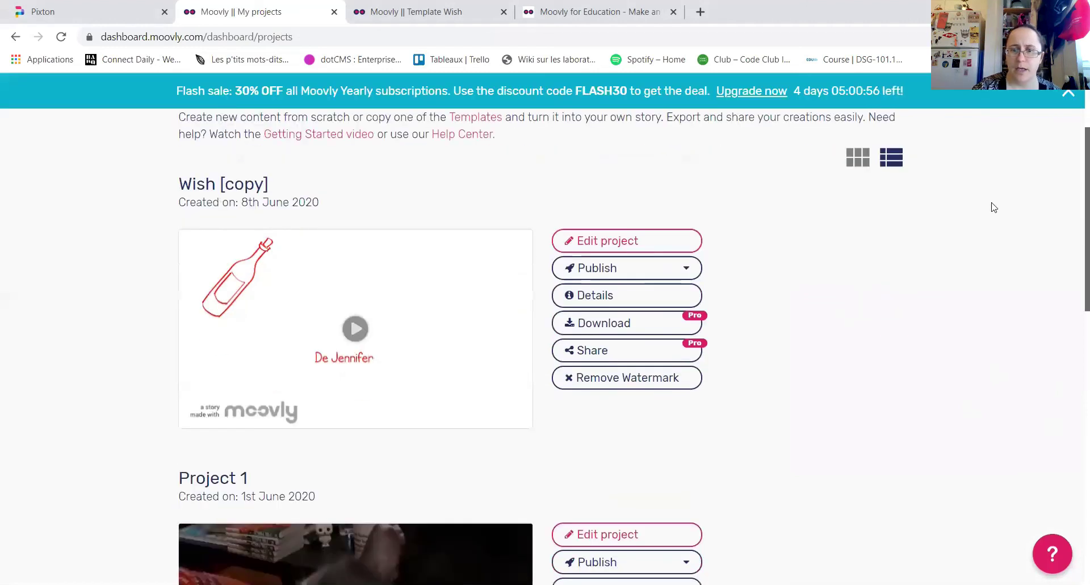
pyautogui.click(617, 277)
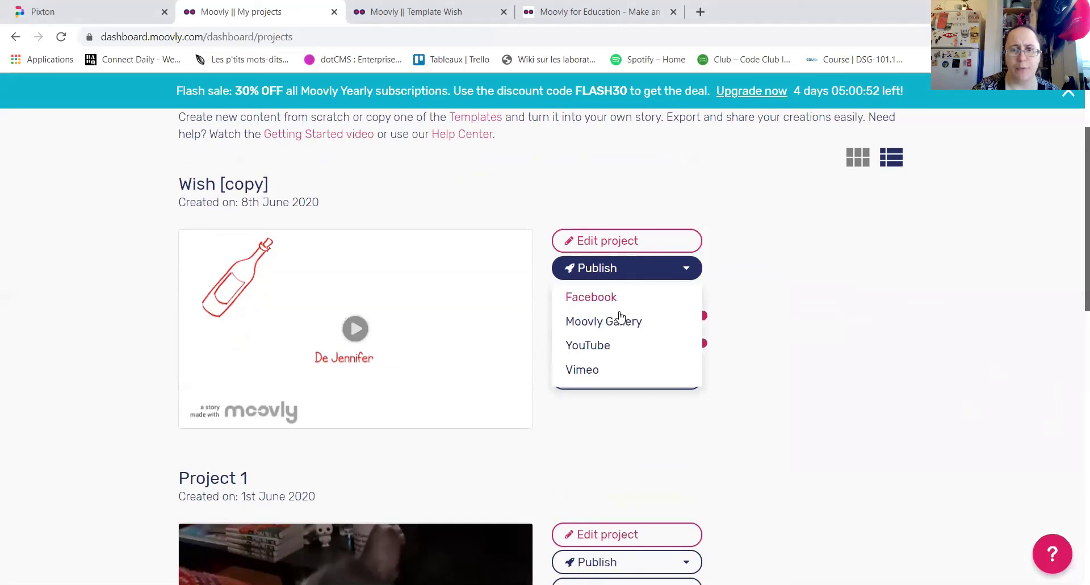
pyautogui.click(823, 299)
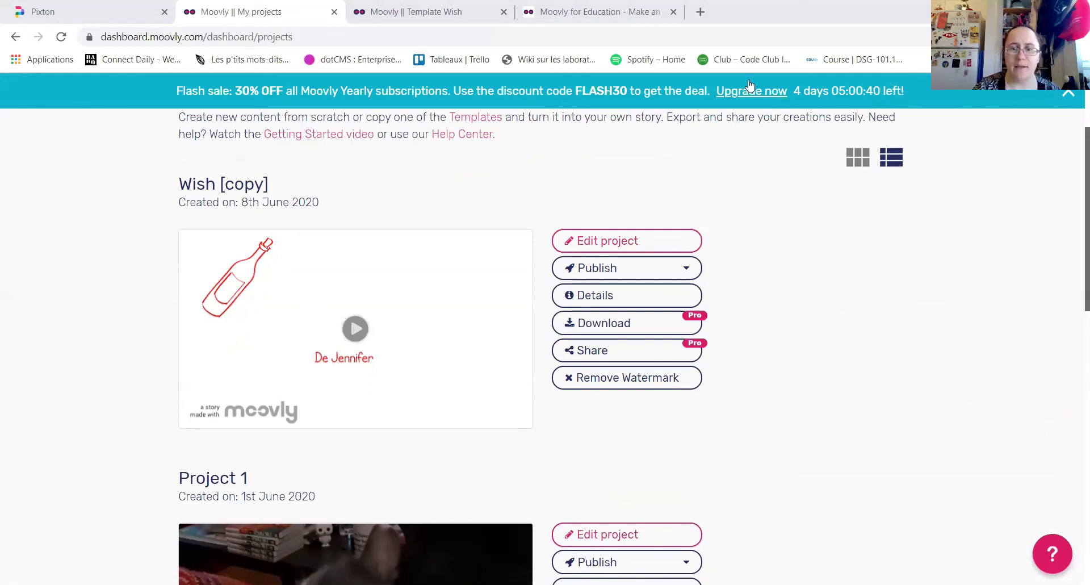
# Switch to the Pixton page with the La Hutte class's student comics
pyautogui.hotkey('ctrl', 'shift', 'Tab')
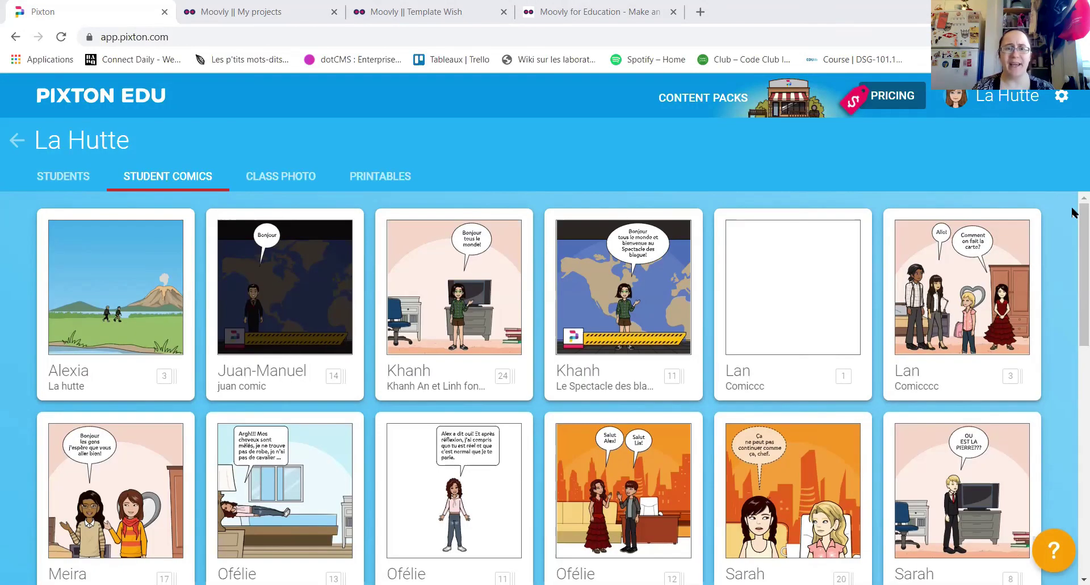